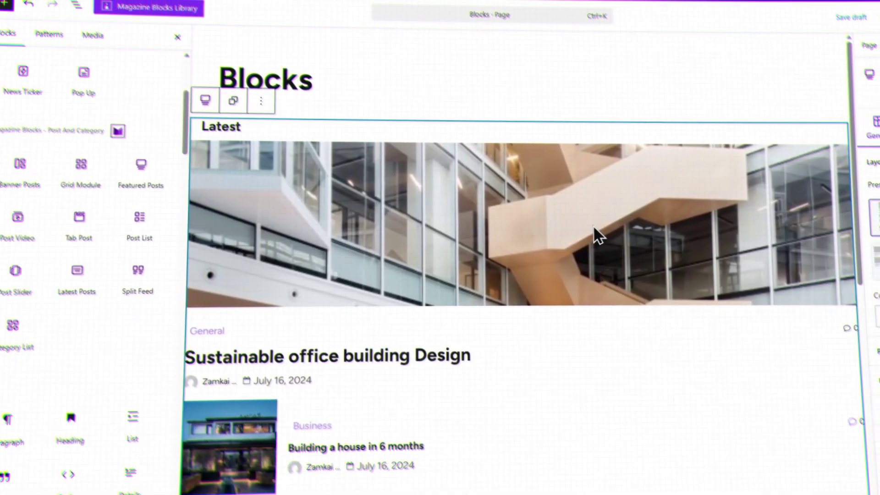
Step: Review the posts shown by the Featured Posts block and switch its layout preset to Style 2
{"action": "scroll", "coordinate": [582, 220], "scroll_direction": "down", "scroll_amount": 3}
{"action": "scroll", "coordinate": [464, 315], "scroll_direction": "down", "scroll_amount": 5}
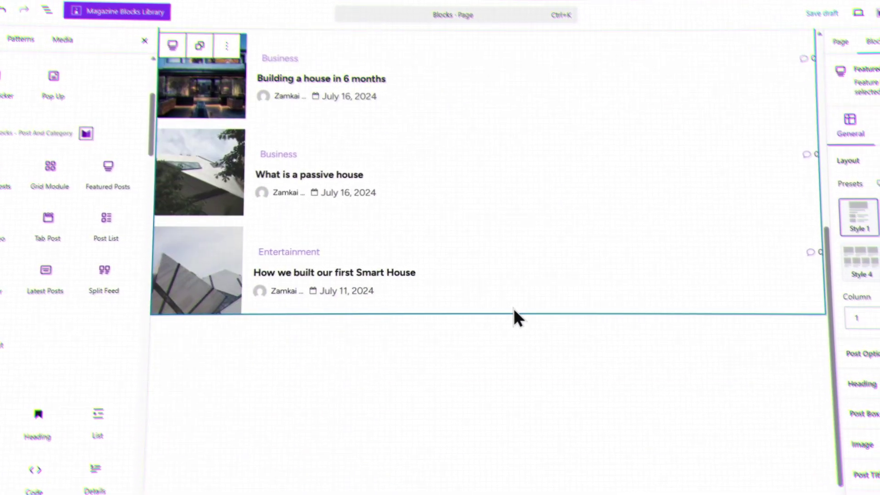
{"action": "scroll", "coordinate": [502, 314], "scroll_direction": "up", "scroll_amount": 3}
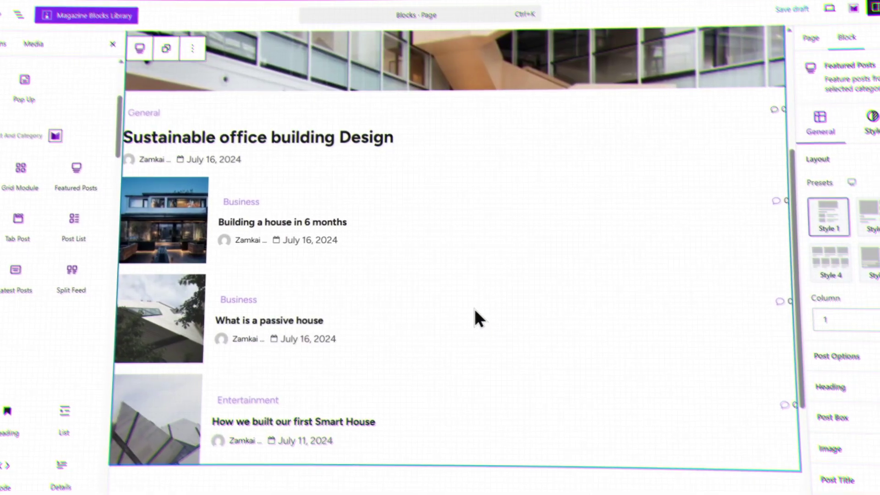
{"action": "scroll", "coordinate": [464, 307], "scroll_direction": "up", "scroll_amount": 3}
{"action": "left_click", "coordinate": [855, 229]}
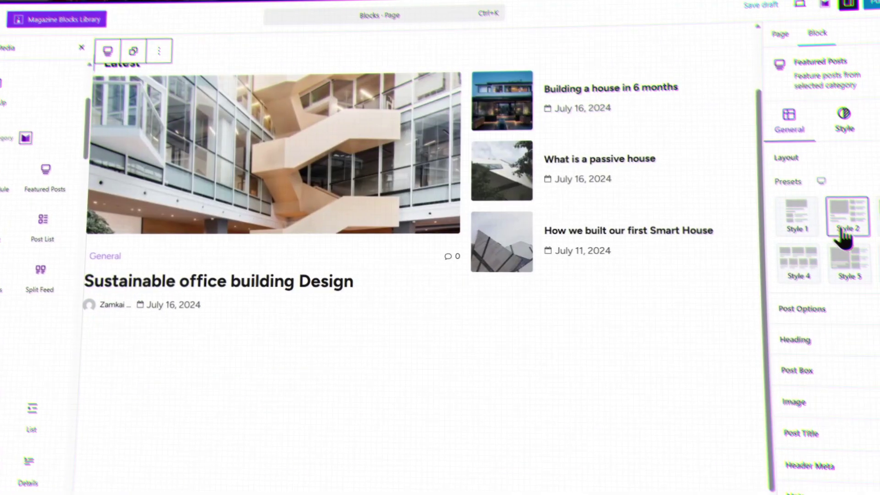
{"action": "scroll", "coordinate": [656, 240], "scroll_direction": "up", "scroll_amount": 2}
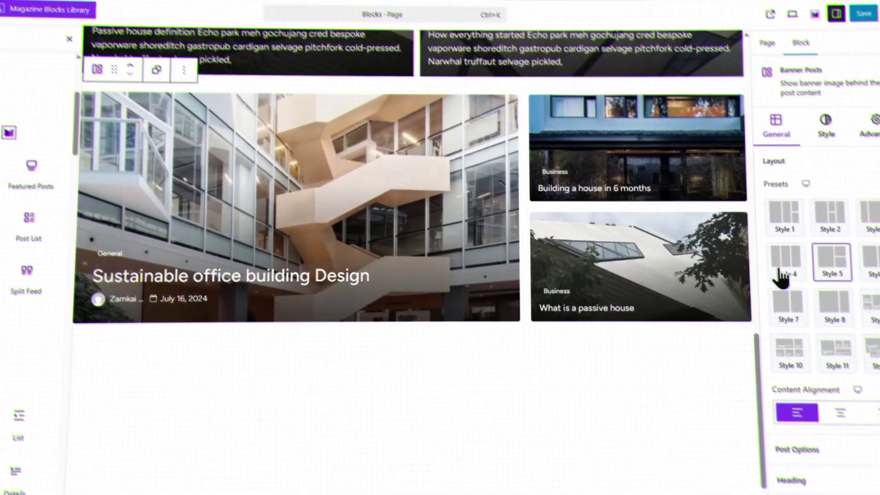
Step: Try other layout presets on the Banner Posts block
{"action": "left_click", "coordinate": [810, 259]}
{"action": "left_click", "coordinate": [811, 303]}
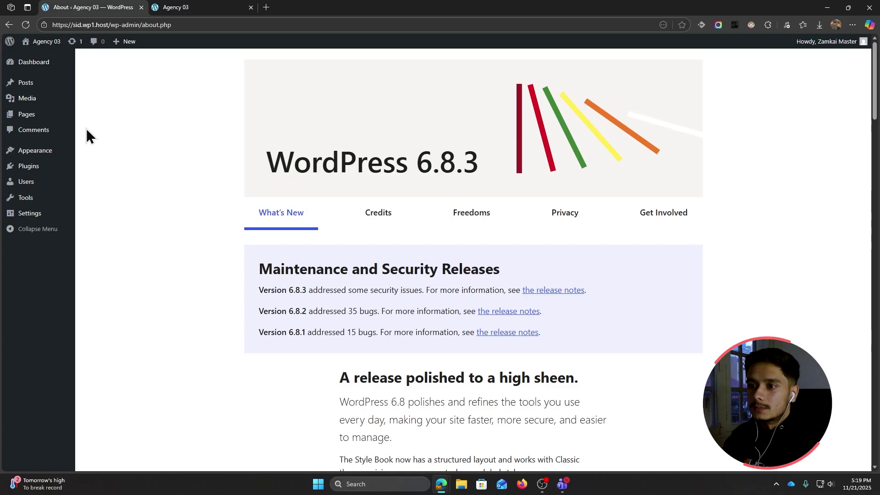
Step: Open the site's list of all posts in a separate browser tab and review the existing posts
{"action": "middle_click", "coordinate": [44, 84]}
{"action": "left_click", "coordinate": [222, 7]}
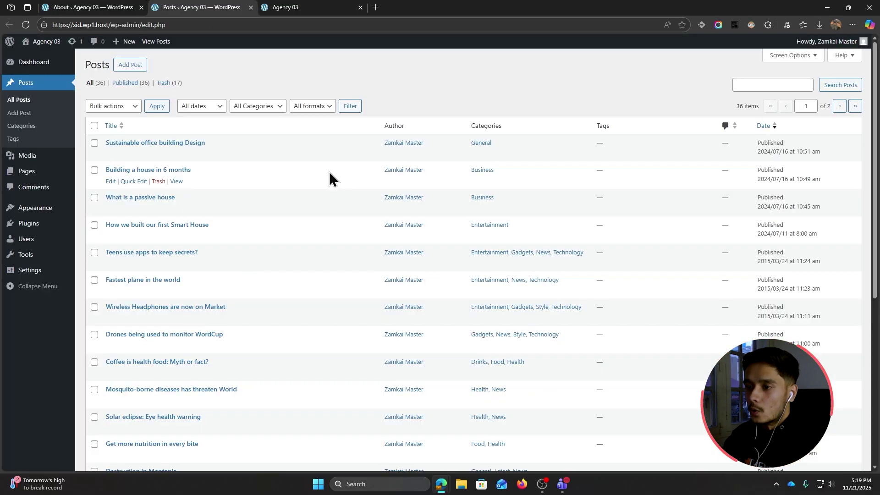
{"action": "scroll", "coordinate": [330, 172], "scroll_direction": "down", "scroll_amount": 1}
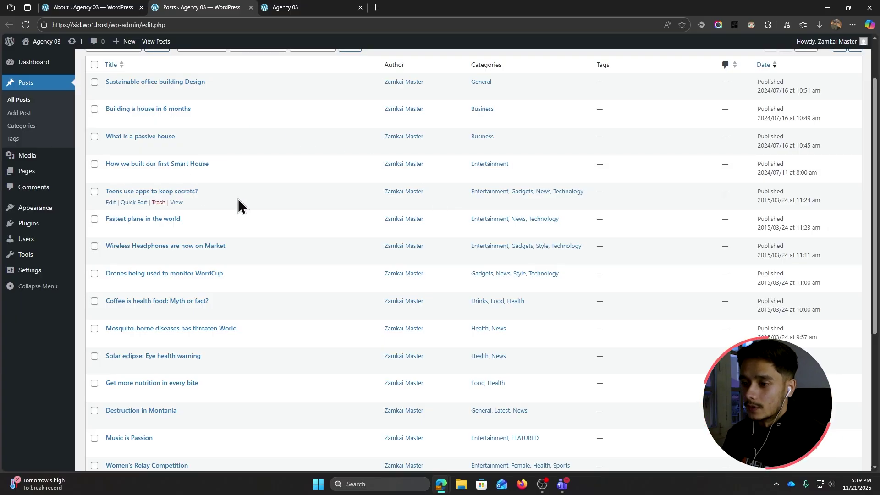
{"action": "scroll", "coordinate": [238, 199], "scroll_direction": "down", "scroll_amount": 1}
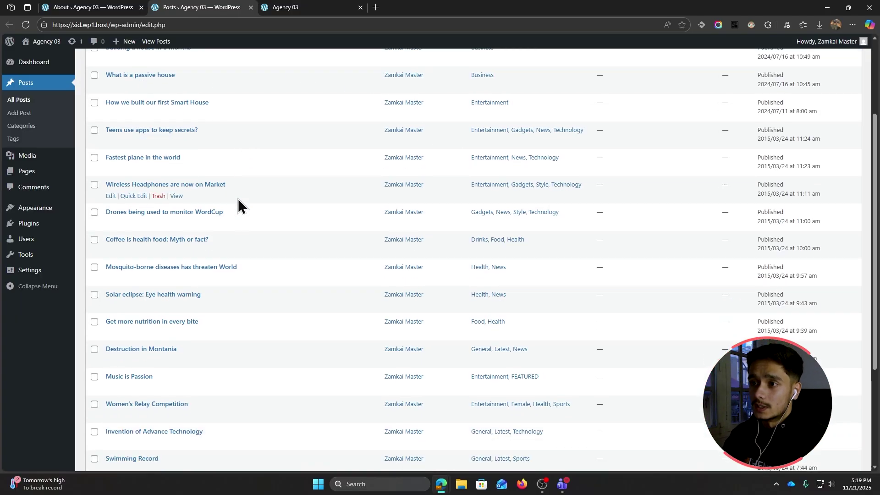
{"action": "scroll", "coordinate": [238, 199], "scroll_direction": "up", "scroll_amount": 2}
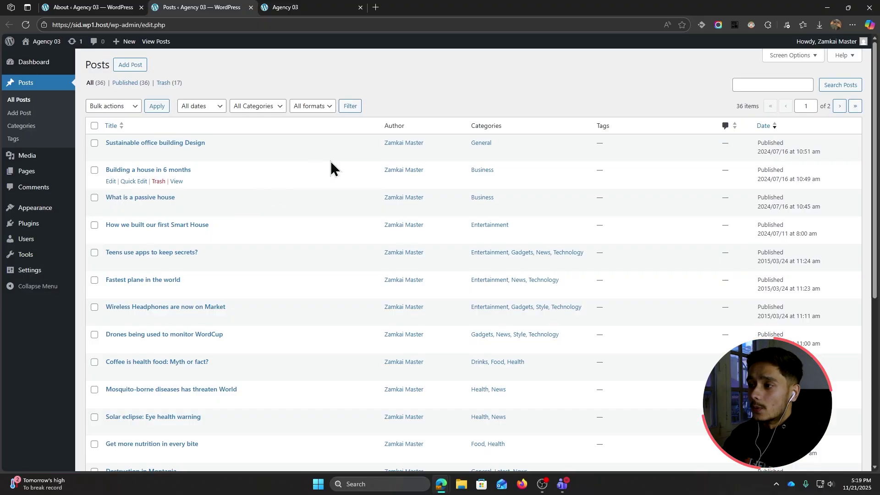
Step: Search the plugins available to add for "Magazine blocks"
{"action": "mouse_move", "coordinate": [23, 227]}
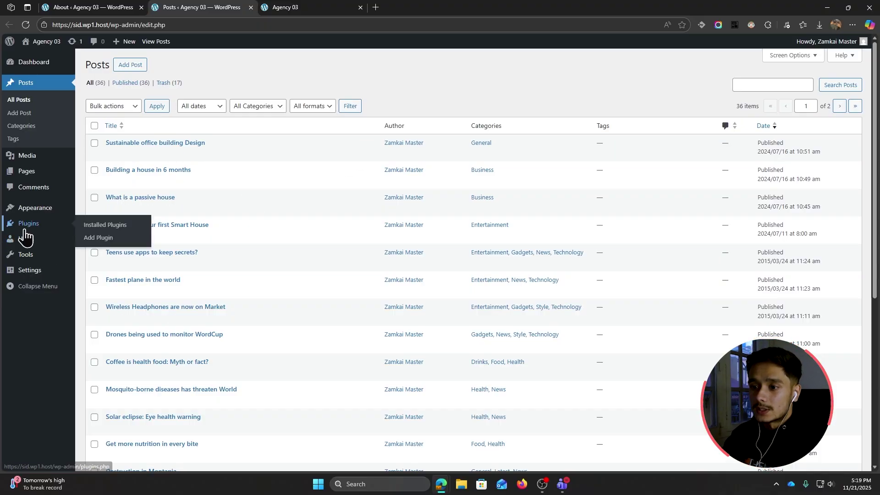
{"action": "left_click", "coordinate": [115, 237]}
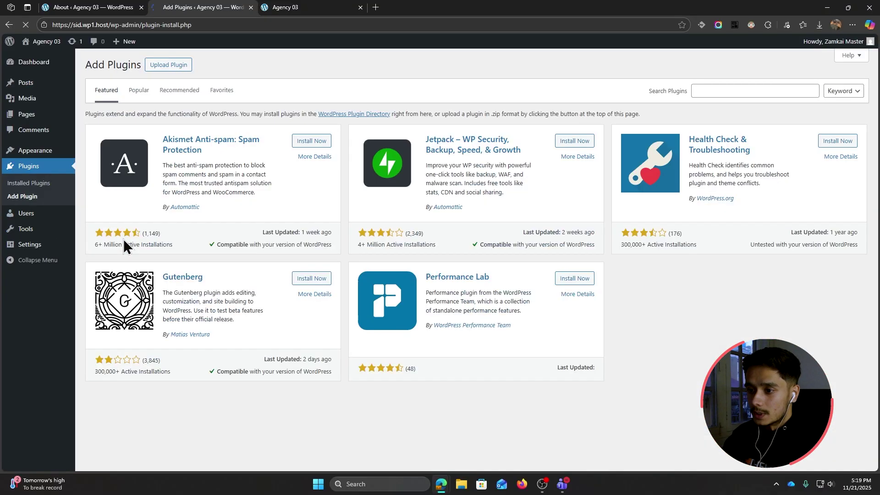
{"action": "left_click", "coordinate": [693, 94]}
{"action": "type", "text": "M"}
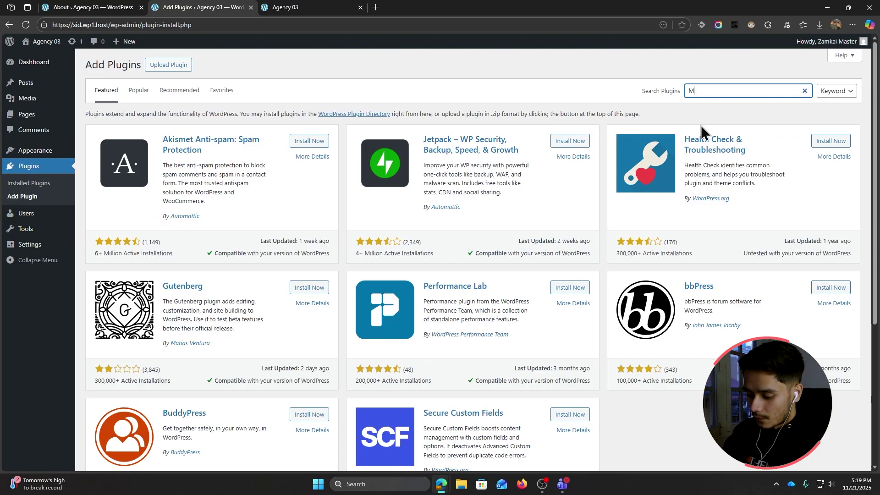
{"action": "type", "text": "agazine blocks"}
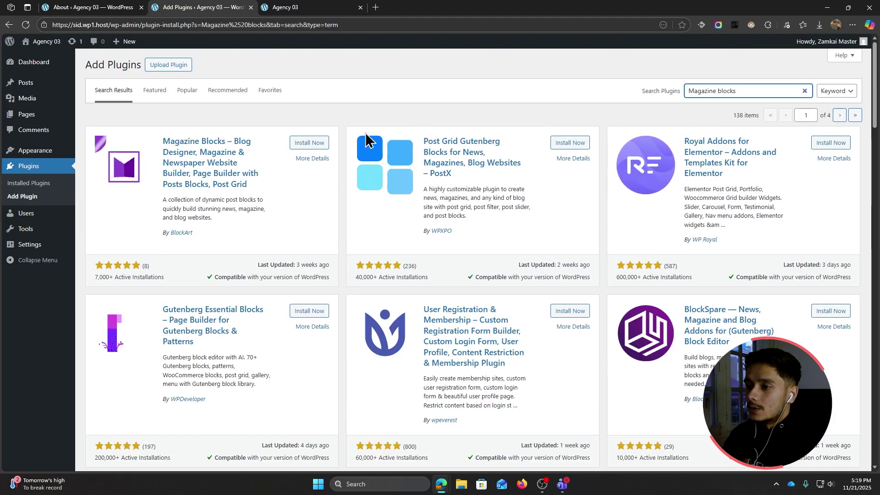
Step: Install and activate the Magazine Blocks plugin by BlockArt and open its dashboard
{"action": "left_click", "coordinate": [308, 145]}
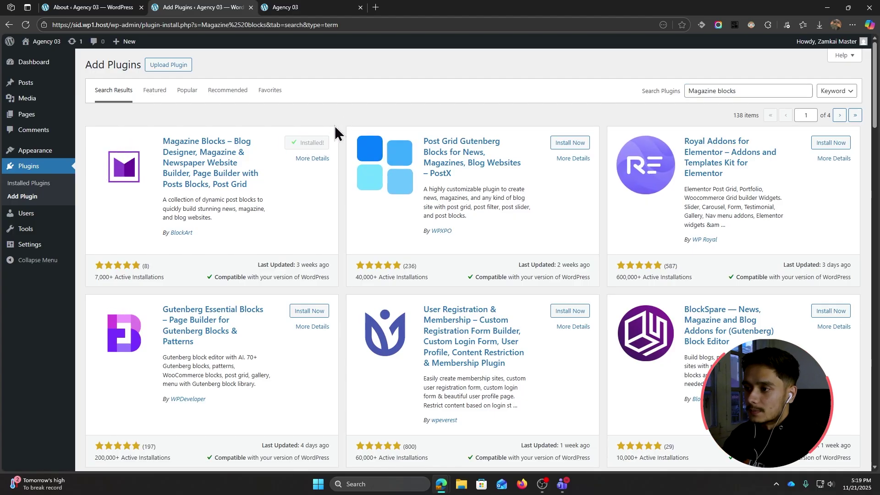
{"action": "left_click", "coordinate": [318, 146]}
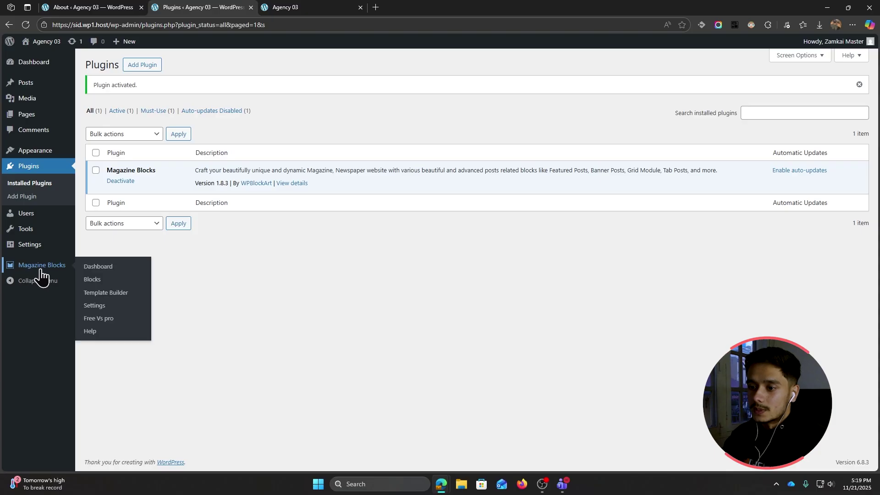
{"action": "left_click", "coordinate": [32, 268]}
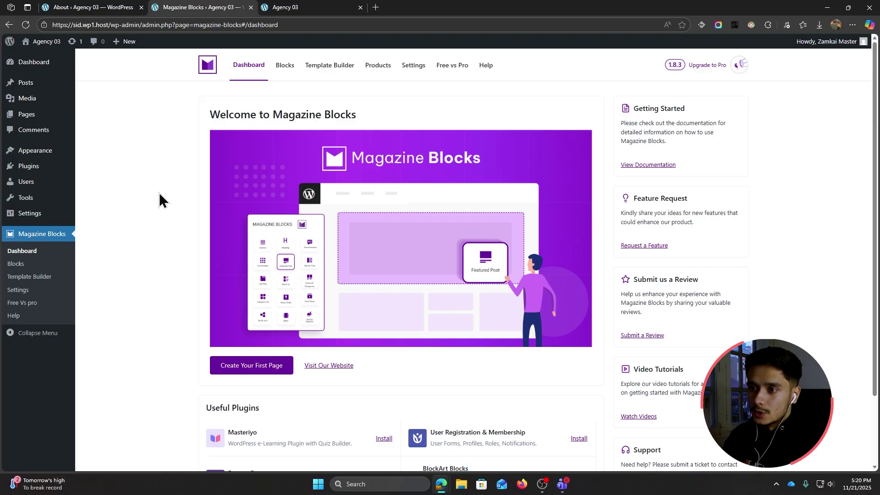
Step: Add a new page and title it "Blocks"
{"action": "mouse_move", "coordinate": [41, 120]}
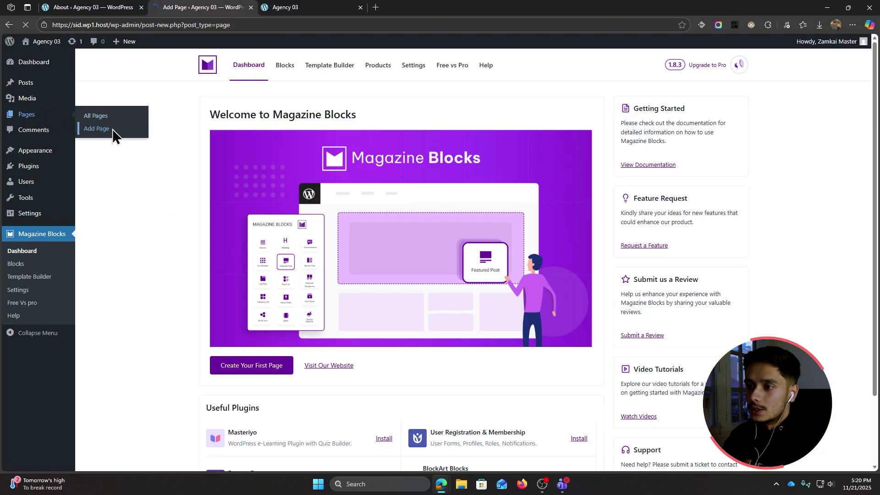
{"action": "type", "text": "Blockas"}
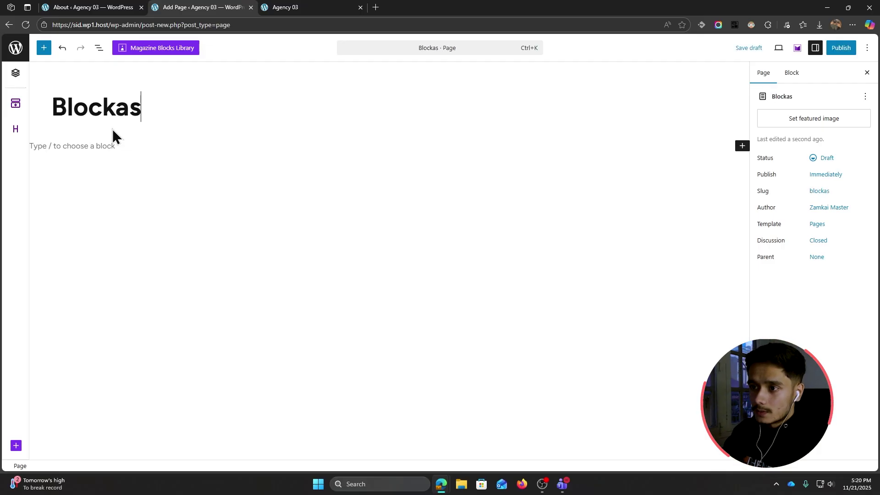
{"action": "key", "text": "BackSpace"}
{"action": "key", "text": "BackSpace"}
{"action": "type", "text": "s"}
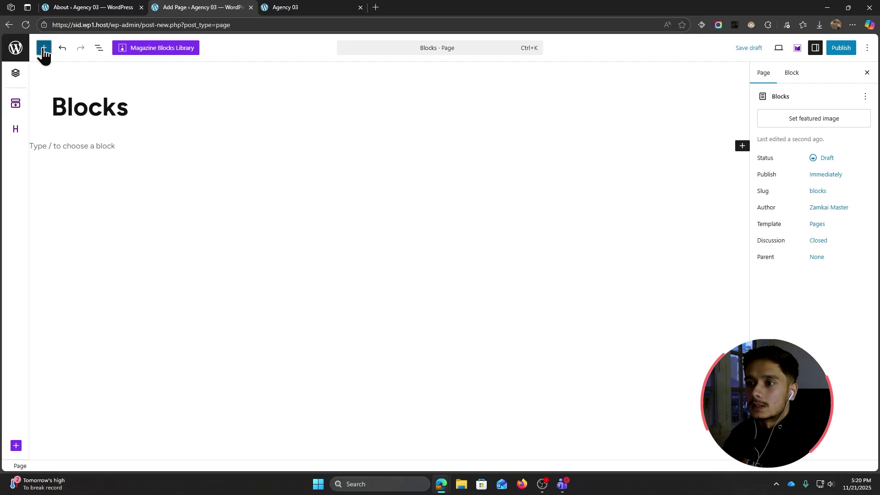
Step: Browse the Magazine Blocks block library and insert a Featured Posts block into the page
{"action": "left_click", "coordinate": [43, 48]}
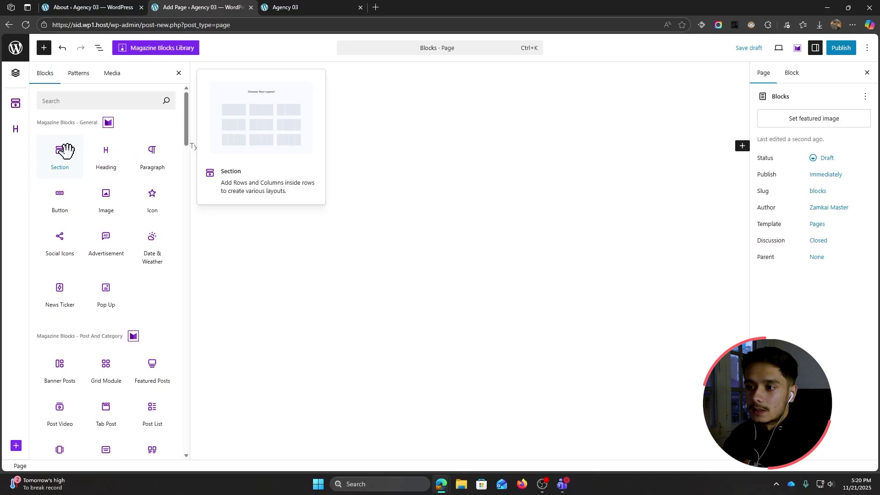
{"action": "scroll", "coordinate": [165, 281], "scroll_direction": "down", "scroll_amount": 4}
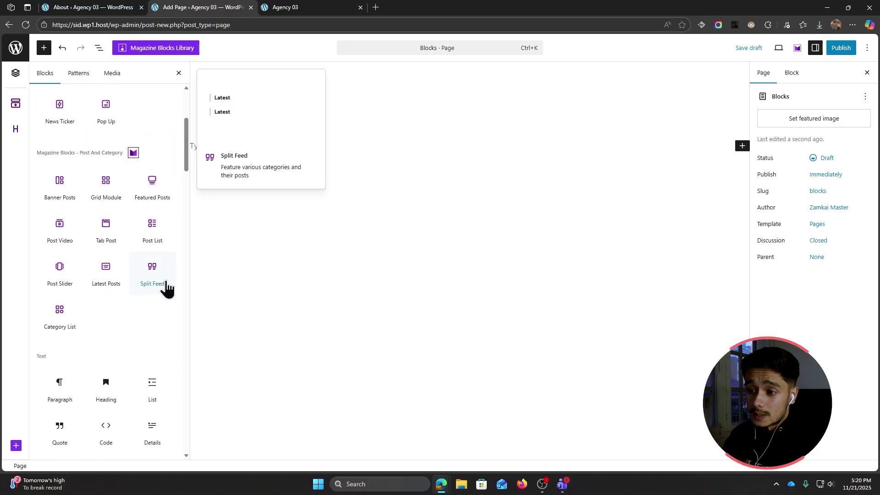
{"action": "scroll", "coordinate": [170, 303], "scroll_direction": "up", "scroll_amount": 4}
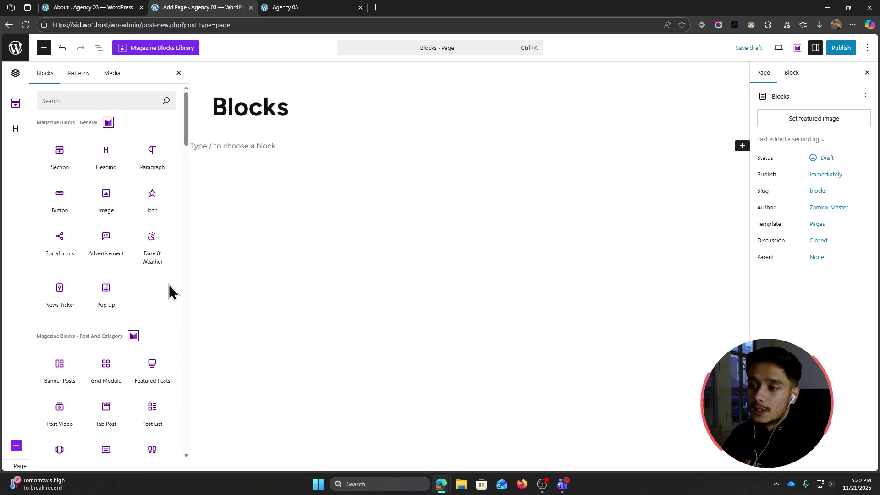
{"action": "scroll", "coordinate": [169, 291], "scroll_direction": "down", "scroll_amount": 5}
{"action": "scroll", "coordinate": [123, 234], "scroll_direction": "up", "scroll_amount": 1}
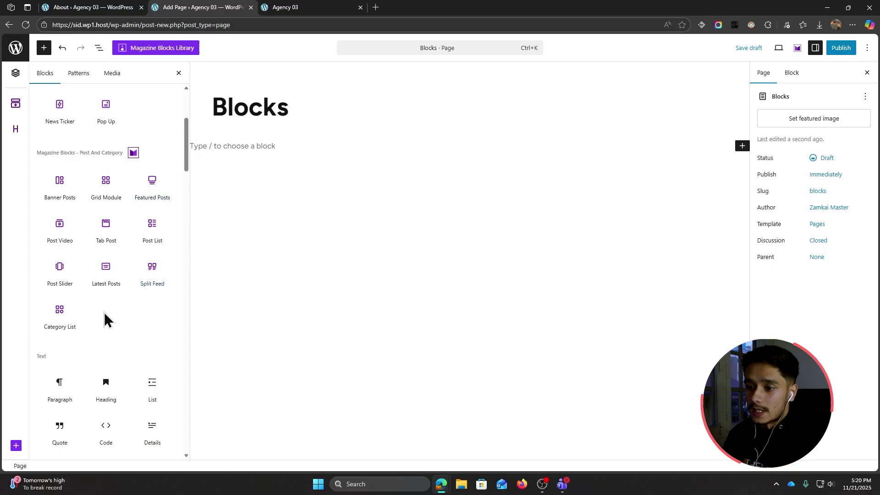
{"action": "left_click", "coordinate": [154, 202]}
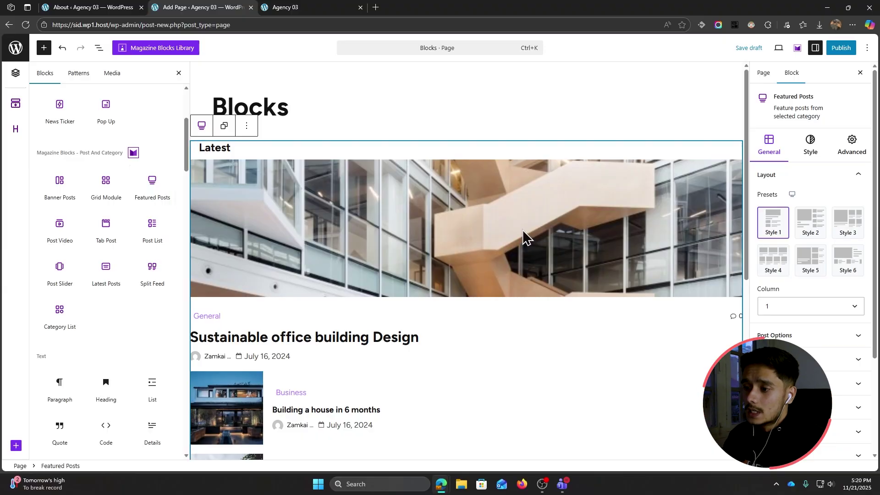
Step: Look through the inserted Featured Posts block and try the Style 2 layout preset on it
{"action": "scroll", "coordinate": [523, 230], "scroll_direction": "down", "scroll_amount": 3}
{"action": "scroll", "coordinate": [487, 304], "scroll_direction": "down", "scroll_amount": 4}
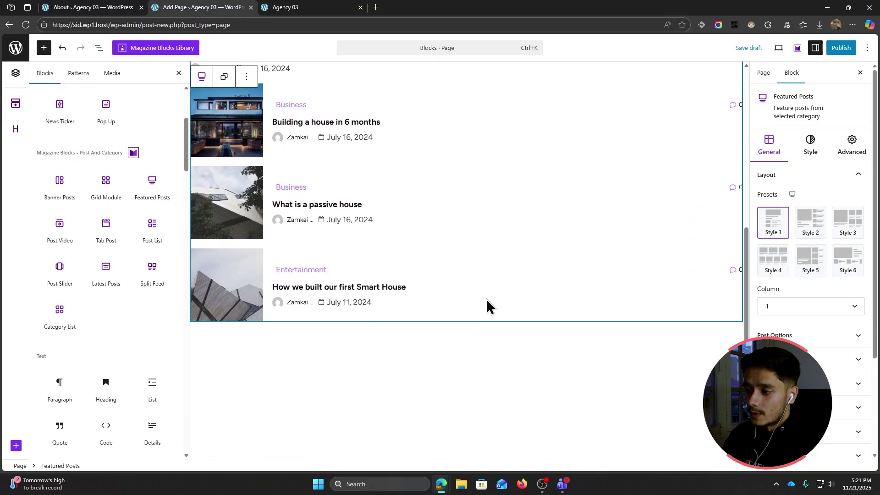
{"action": "scroll", "coordinate": [489, 305], "scroll_direction": "up", "scroll_amount": 2}
{"action": "scroll", "coordinate": [488, 305], "scroll_direction": "up", "scroll_amount": 1}
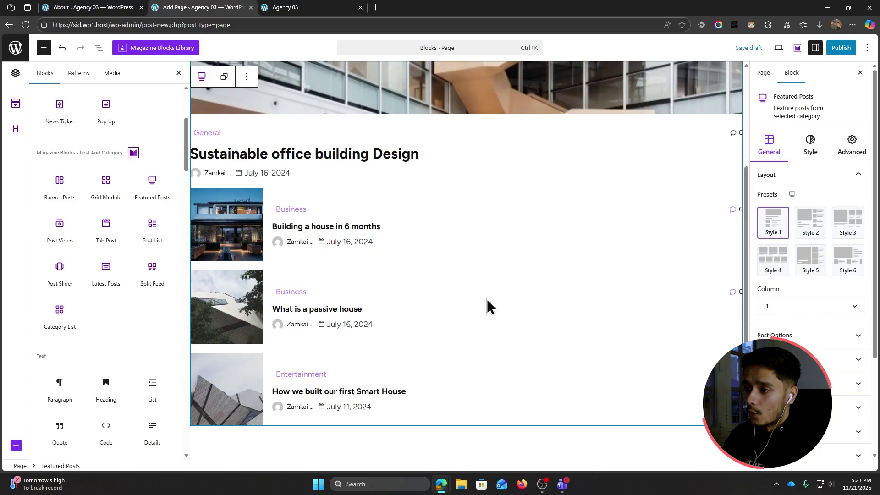
{"action": "scroll", "coordinate": [490, 305], "scroll_direction": "up", "scroll_amount": 3}
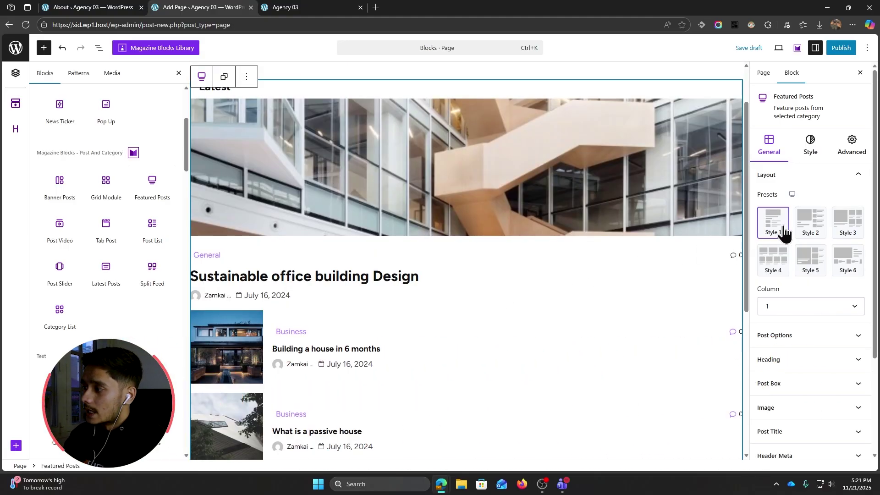
{"action": "left_click", "coordinate": [810, 235]}
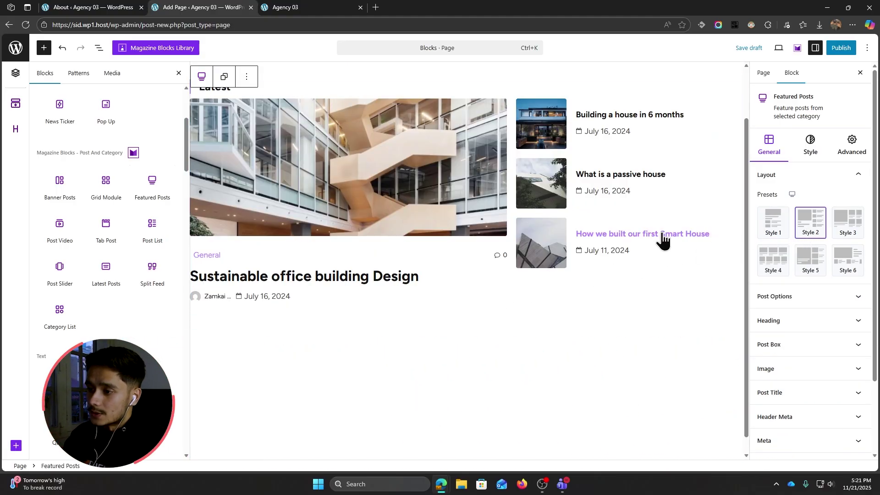
{"action": "scroll", "coordinate": [662, 238], "scroll_direction": "up", "scroll_amount": 2}
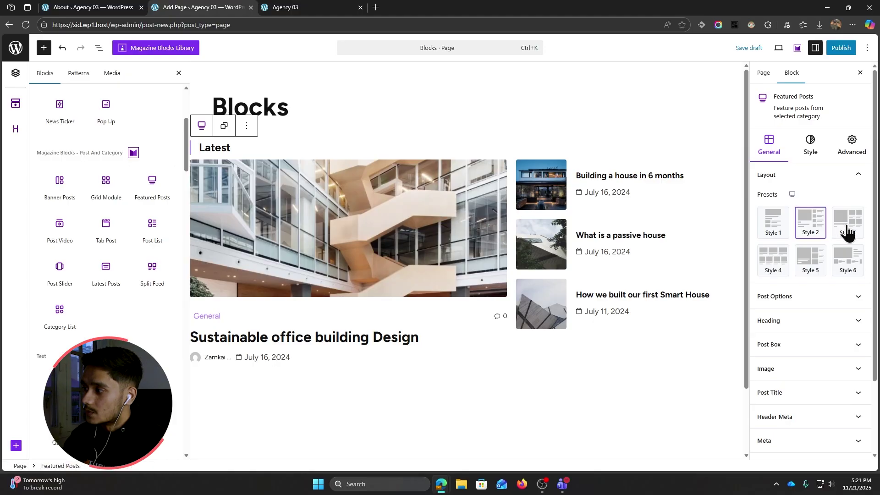
Step: Try the Style 3 and Style 4 presets on the Featured Posts block and set its layout to Style 5
{"action": "left_click", "coordinate": [843, 231]}
{"action": "left_click", "coordinate": [766, 273]}
{"action": "left_click", "coordinate": [807, 271]}
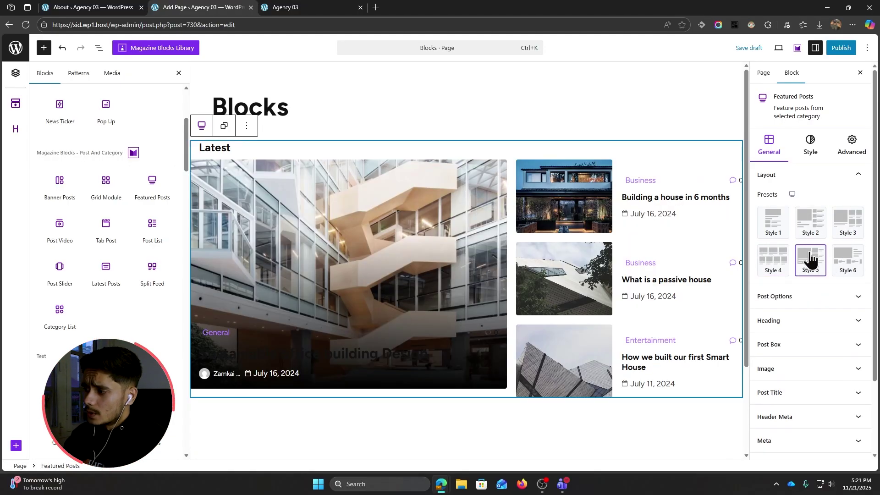
Step: Try a Post Count of 7 in the Featured Posts block's post options and set it back to 4
{"action": "scroll", "coordinate": [805, 255], "scroll_direction": "down", "scroll_amount": 2}
{"action": "left_click", "coordinate": [827, 241]}
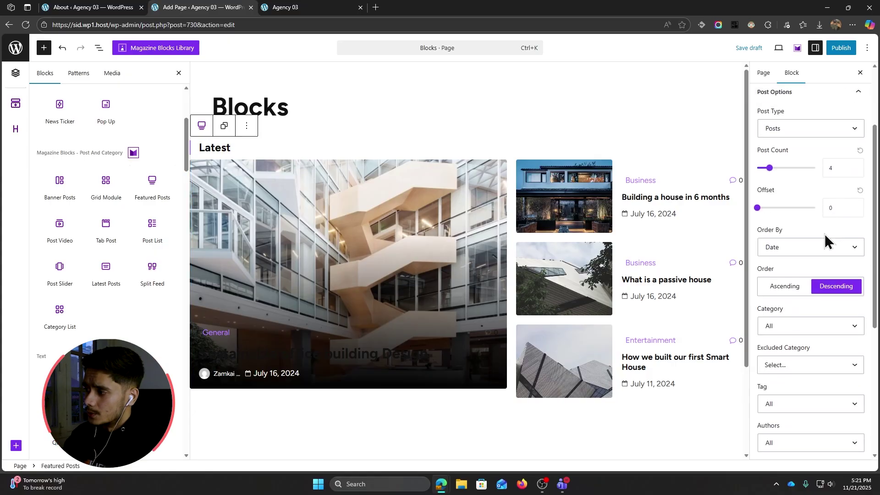
{"action": "scroll", "coordinate": [826, 241], "scroll_direction": "up", "scroll_amount": 2}
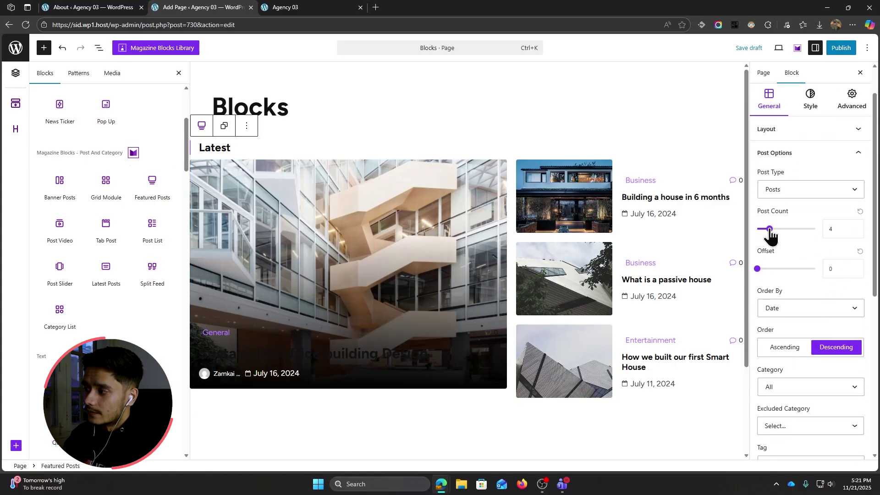
{"action": "left_click_drag", "start_coordinate": [774, 235], "coordinate": [784, 235]}
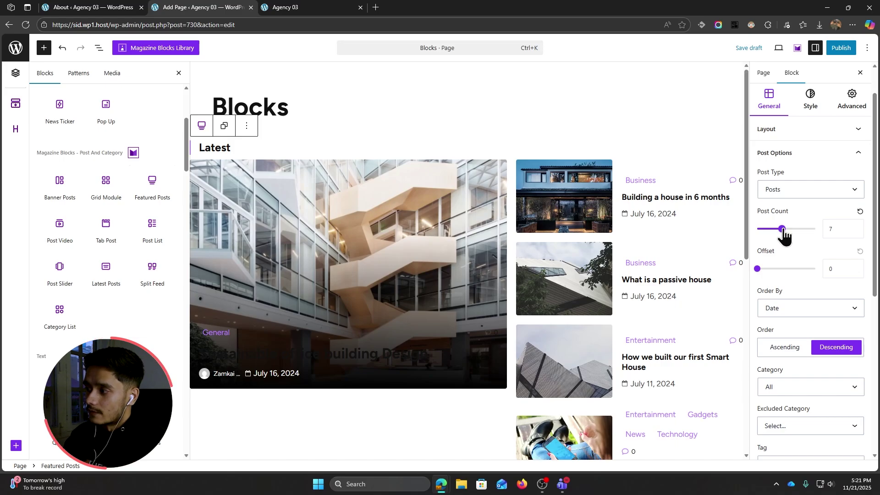
{"action": "left_click_drag", "start_coordinate": [784, 234], "coordinate": [770, 236]}
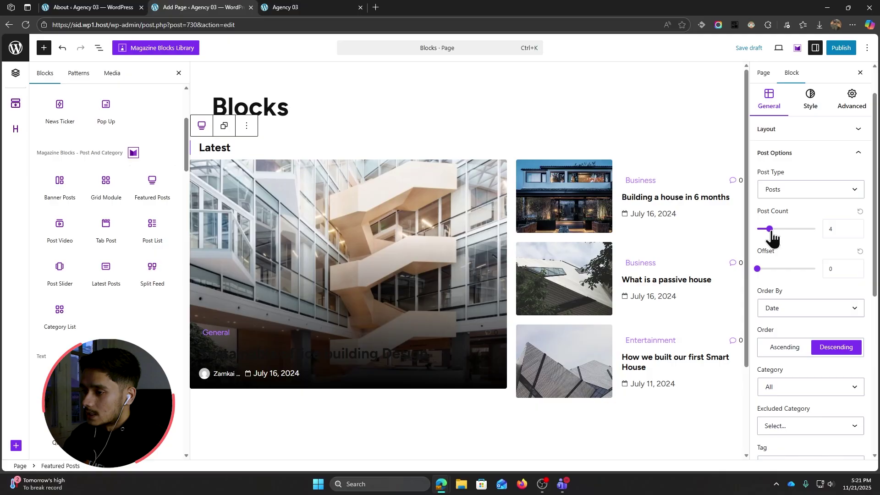
{"action": "scroll", "coordinate": [799, 275], "scroll_direction": "up", "scroll_amount": 1}
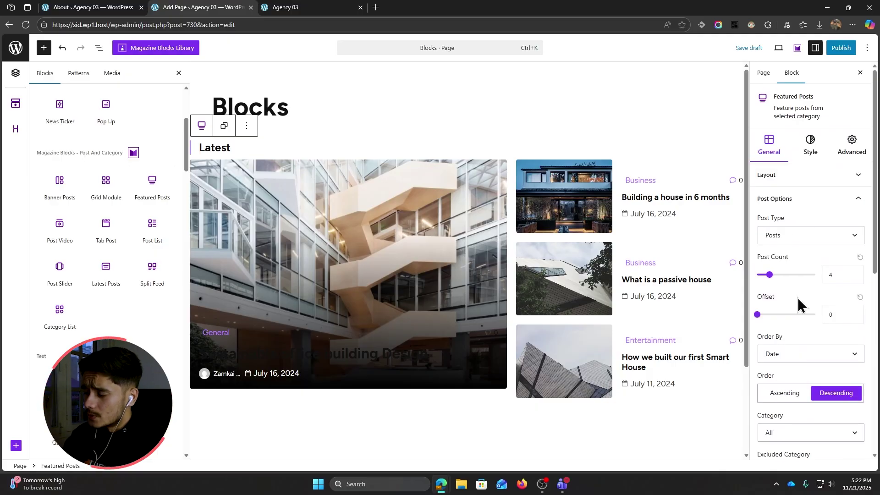
Step: Try filtering the Featured Posts block by the Business and Entertainment categories and set the category back to All
{"action": "scroll", "coordinate": [798, 298], "scroll_direction": "down", "scroll_amount": 3}
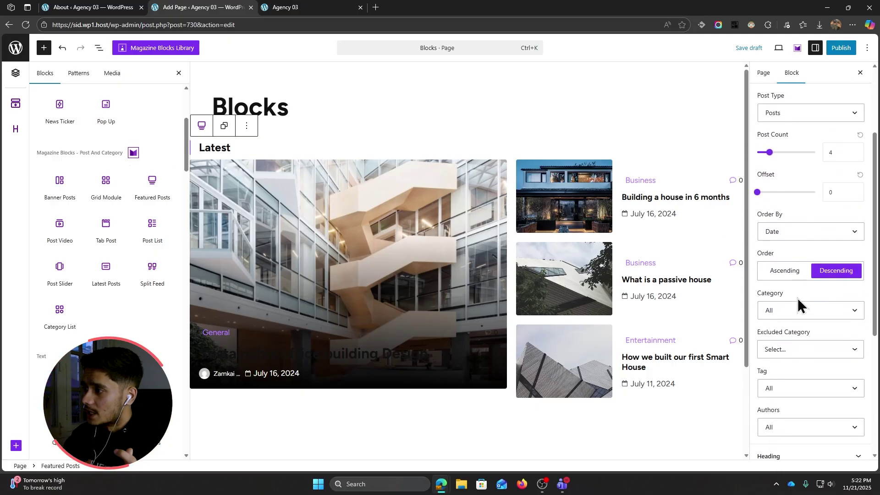
{"action": "left_click", "coordinate": [819, 315]}
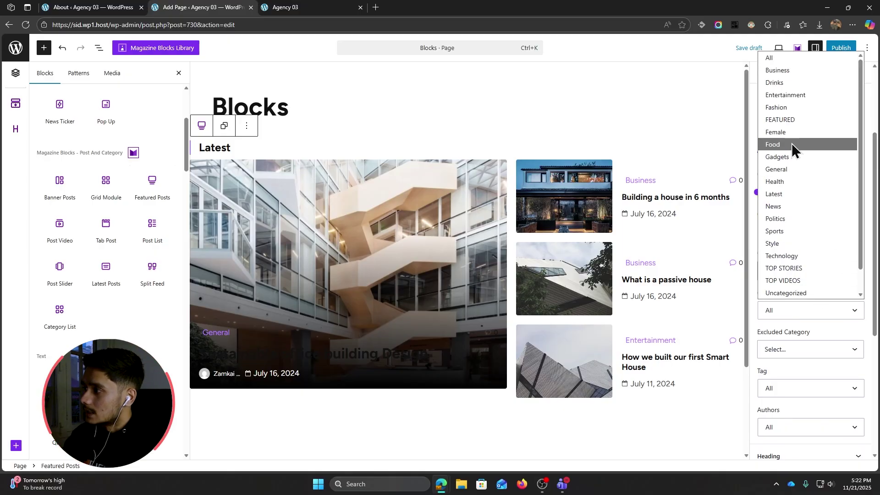
{"action": "left_click", "coordinate": [796, 71]}
{"action": "left_click", "coordinate": [807, 310]}
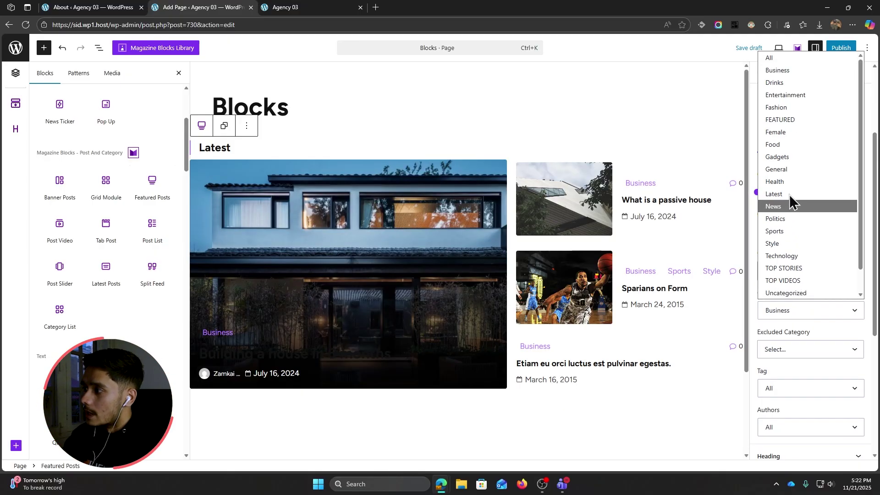
{"action": "left_click", "coordinate": [796, 98]}
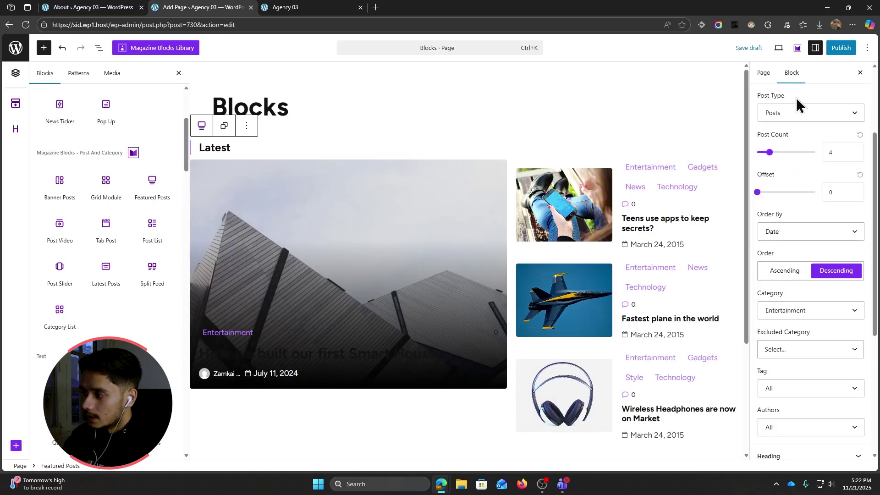
{"action": "left_click", "coordinate": [810, 312]}
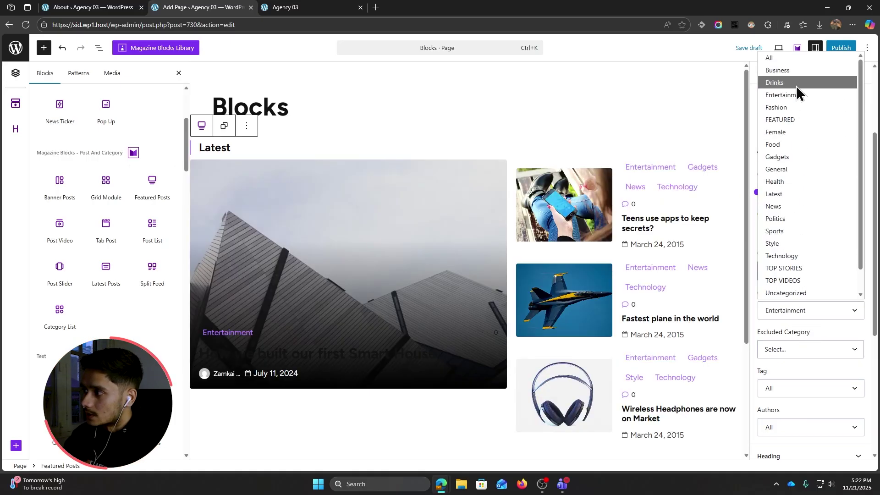
{"action": "left_click", "coordinate": [809, 70]}
{"action": "left_click", "coordinate": [790, 311]}
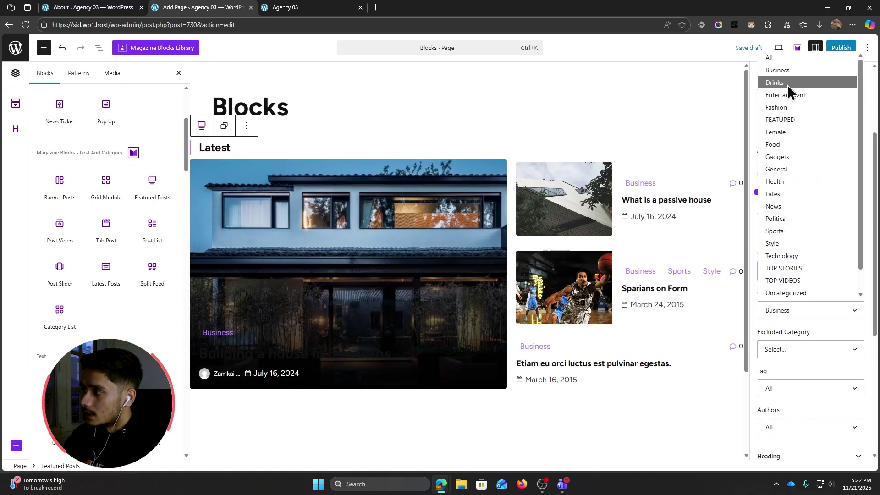
{"action": "left_click", "coordinate": [792, 59]}
Step: Exclude the Business category from the Featured Posts block's post options
{"action": "left_click", "coordinate": [805, 350]}
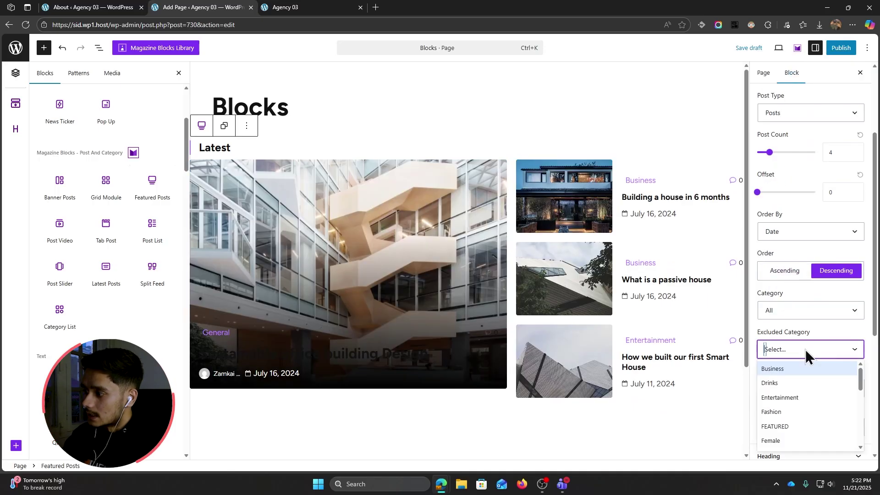
{"action": "left_click", "coordinate": [791, 371]}
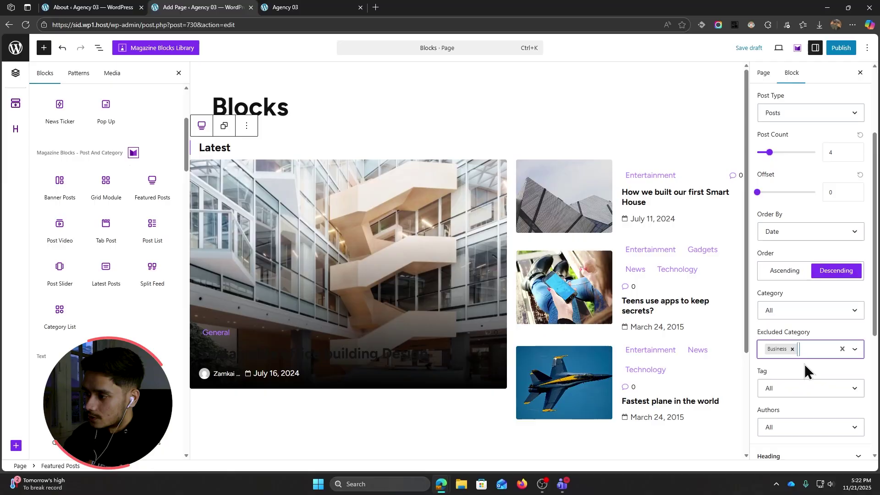
{"action": "left_click", "coordinate": [816, 327]}
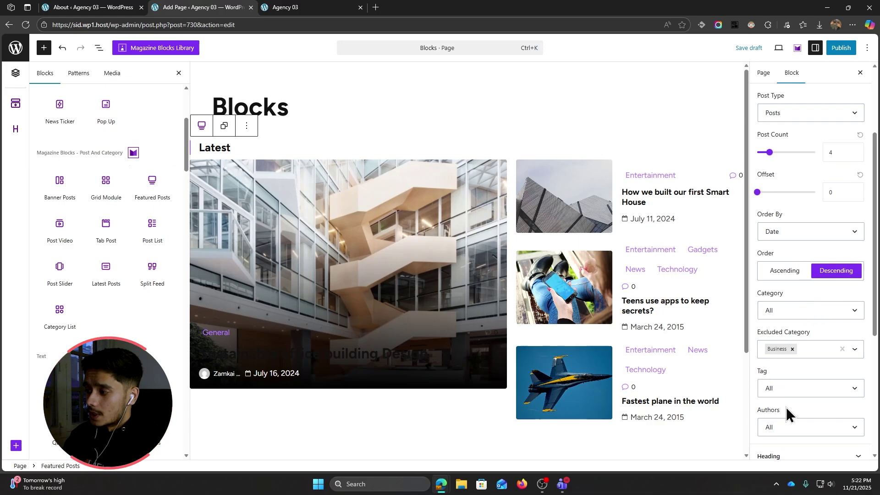
Step: Keep the posts ordered by Date, try the Ascending order and set it back to Descending
{"action": "left_click", "coordinate": [799, 235]}
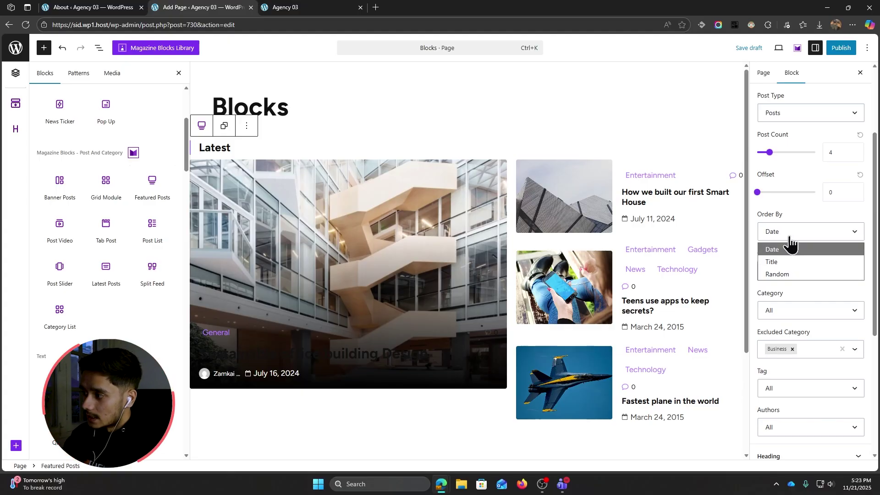
{"action": "left_click", "coordinate": [794, 250]}
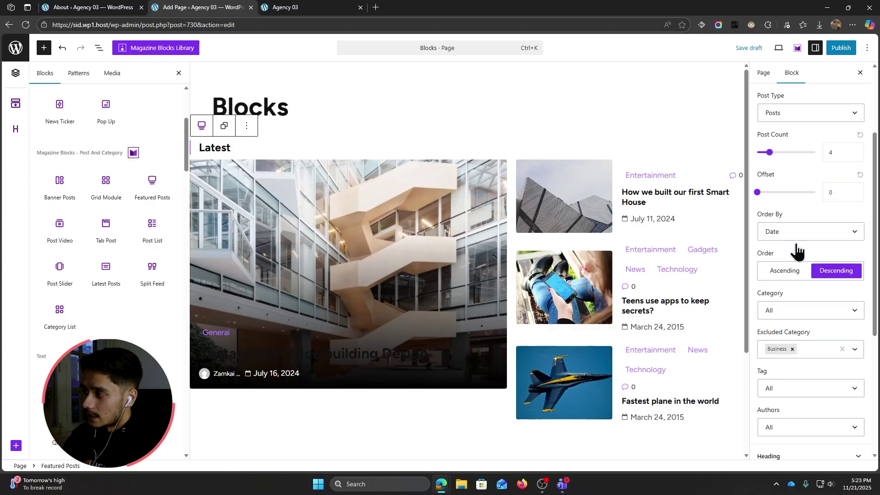
{"action": "left_click", "coordinate": [790, 279]}
{"action": "left_click", "coordinate": [833, 277]}
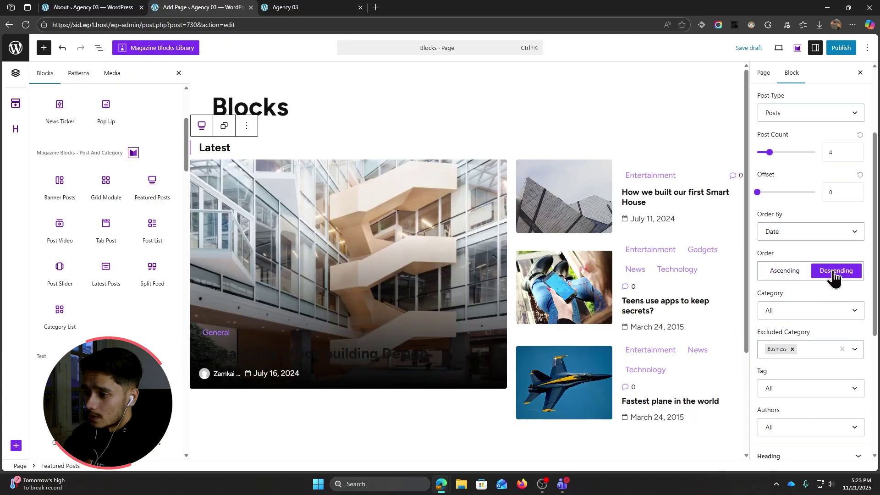
{"action": "scroll", "coordinate": [800, 257], "scroll_direction": "up", "scroll_amount": 3}
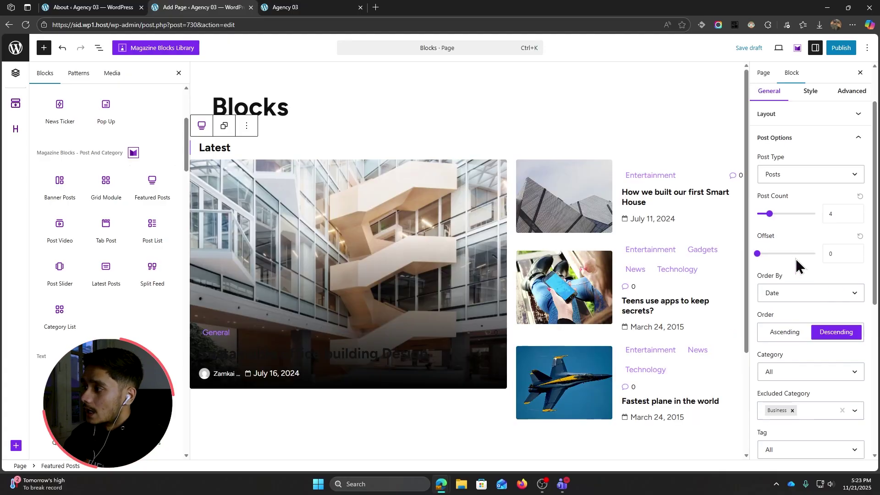
{"action": "left_click", "coordinate": [798, 144]}
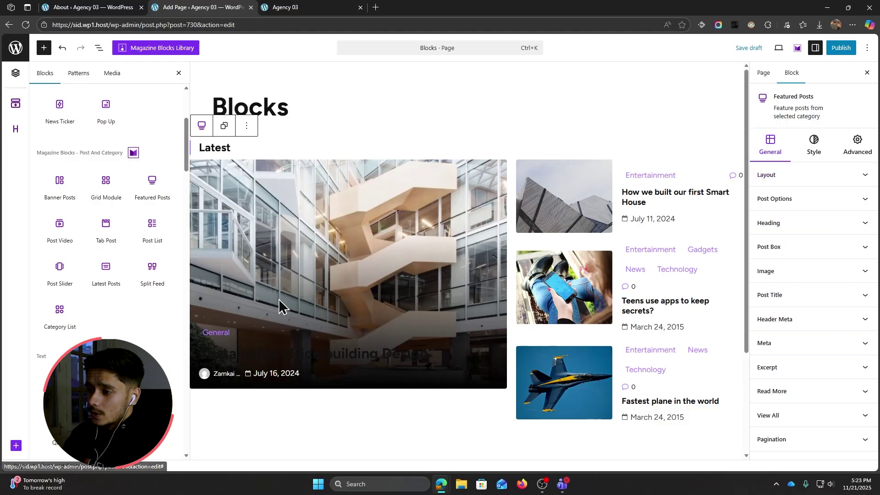
Step: Hide the category and comment in the header meta of the Post Box posts, checking the Highlighted post's header meta options too
{"action": "left_click", "coordinate": [815, 321]}
{"action": "scroll", "coordinate": [821, 329], "scroll_direction": "down", "scroll_amount": 1}
{"action": "left_click", "coordinate": [857, 304]}
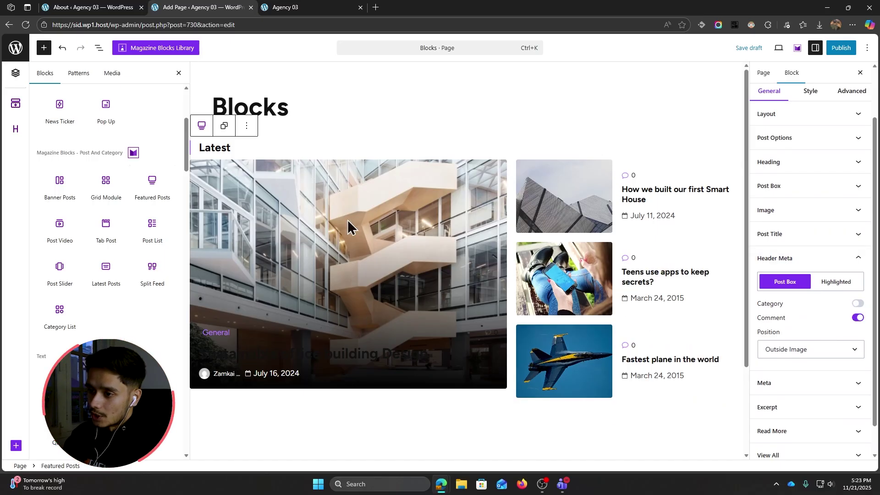
{"action": "left_click", "coordinate": [839, 282]}
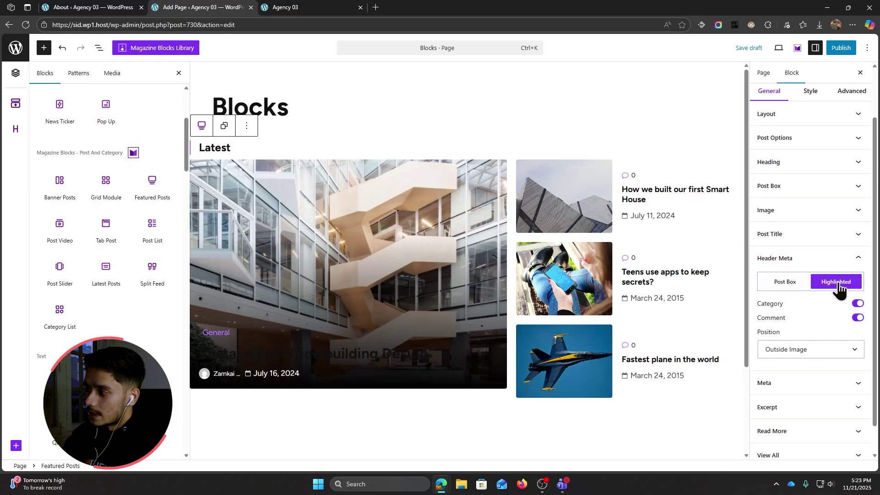
{"action": "left_click", "coordinate": [857, 305]}
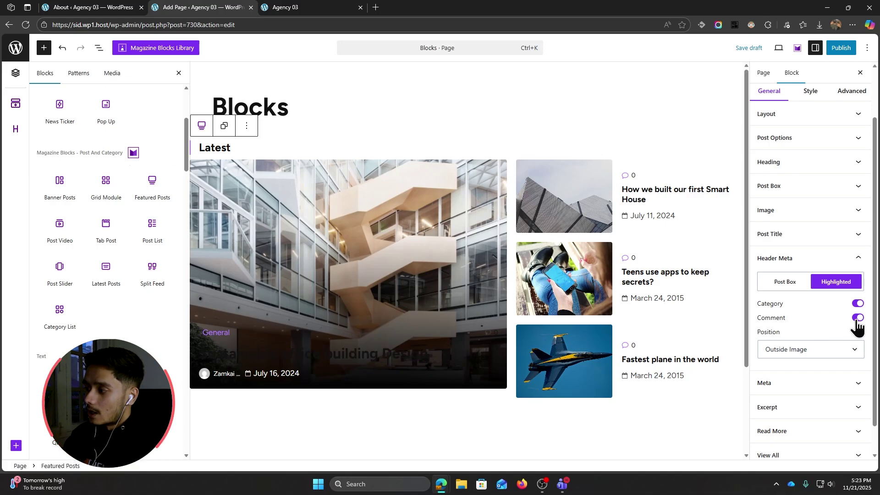
{"action": "left_click", "coordinate": [803, 285]}
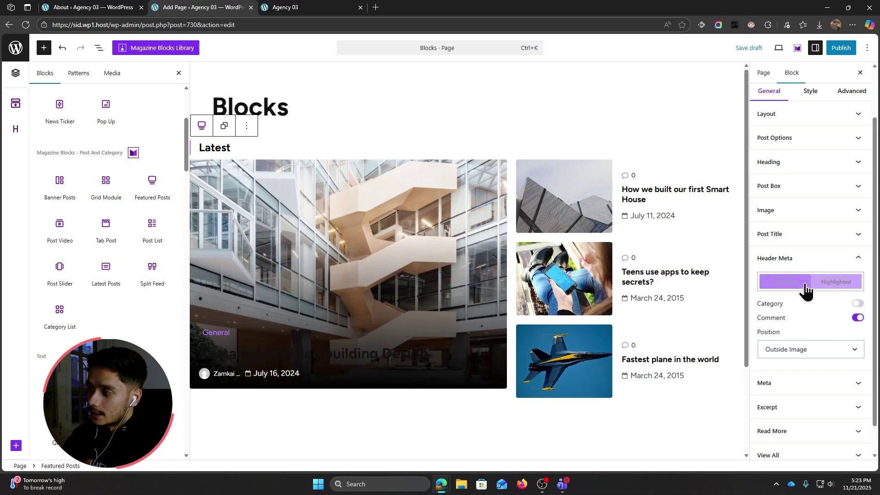
{"action": "left_click", "coordinate": [857, 317]}
{"action": "left_click", "coordinate": [858, 259]}
Step: Try hiding the author in the Featured Posts block's meta settings and show it again
{"action": "left_click", "coordinate": [807, 346]}
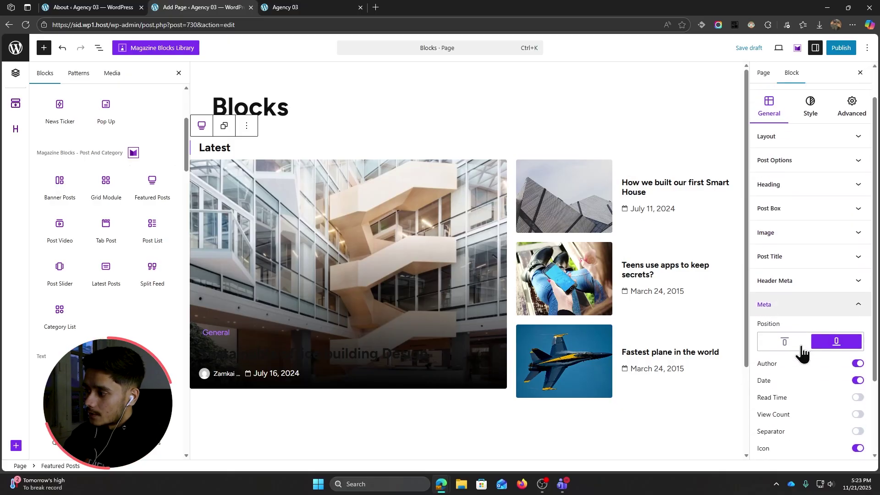
{"action": "scroll", "coordinate": [799, 344], "scroll_direction": "down", "scroll_amount": 1}
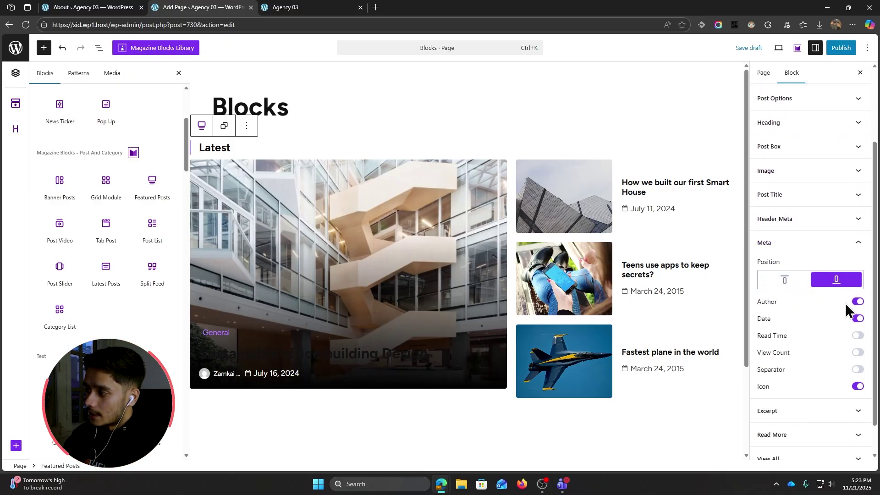
{"action": "left_click", "coordinate": [858, 303]}
{"action": "left_click", "coordinate": [858, 303]}
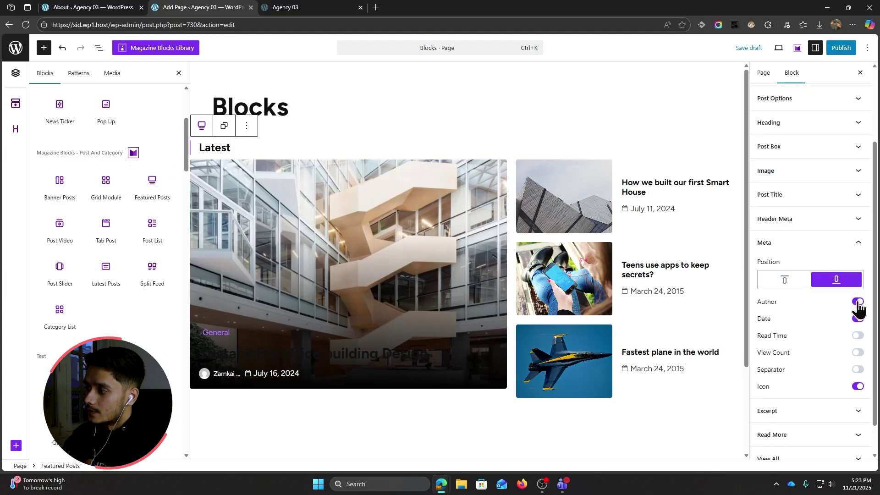
Step: Enable the excerpt in the Featured Posts block and check its text on the highlighted post
{"action": "scroll", "coordinate": [837, 339], "scroll_direction": "down", "scroll_amount": 2}
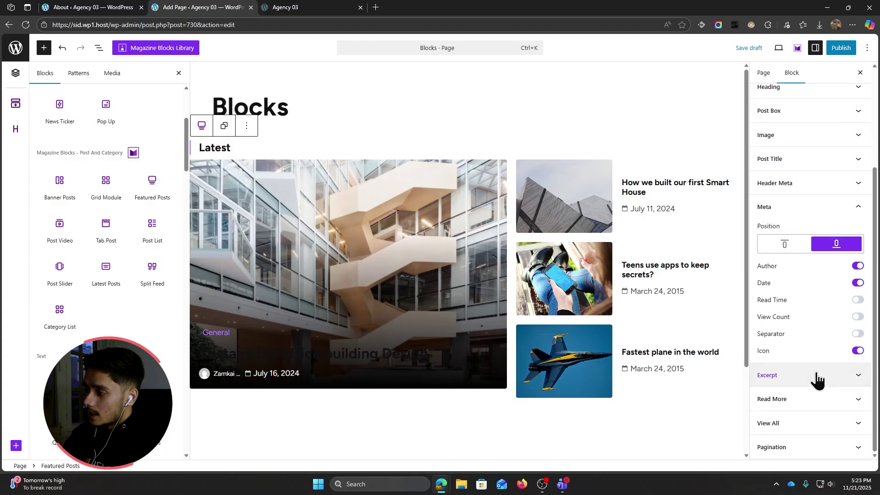
{"action": "left_click", "coordinate": [816, 381]}
{"action": "left_click", "coordinate": [857, 374]}
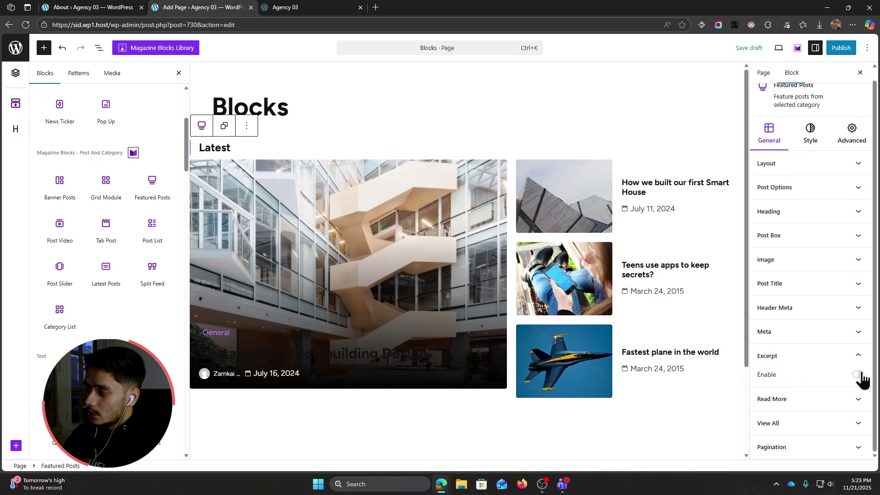
{"action": "scroll", "coordinate": [822, 347], "scroll_direction": "down", "scroll_amount": 1}
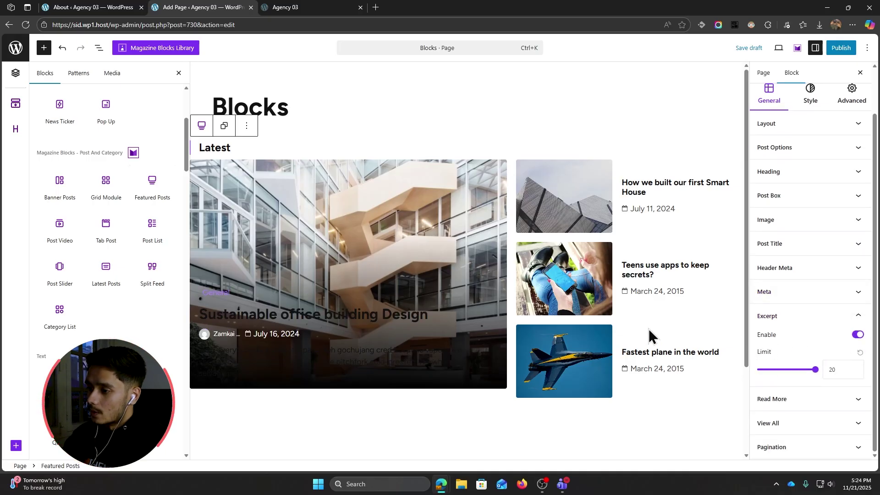
{"action": "left_click_drag", "start_coordinate": [484, 367], "coordinate": [295, 365]}
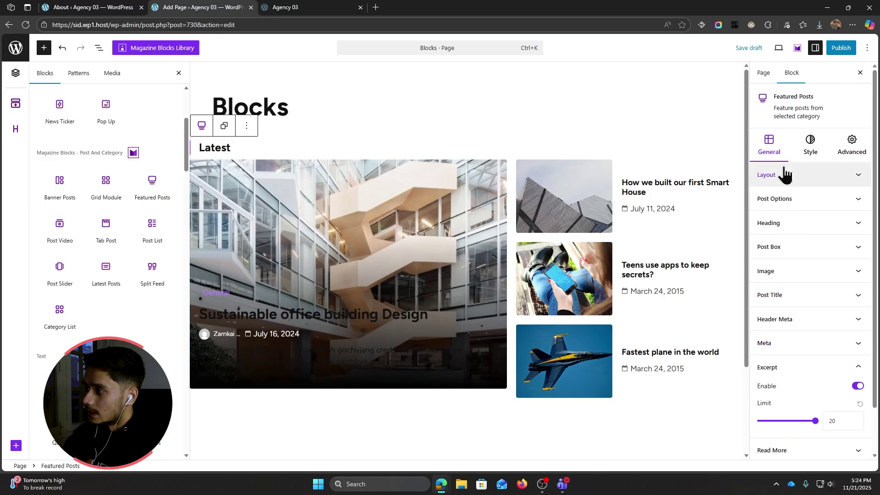
Step: Switch the Featured Posts layout to the Style 2 preset and set the excerpt limit to 10
{"action": "left_click", "coordinate": [785, 174]}
{"action": "left_click", "coordinate": [808, 224]}
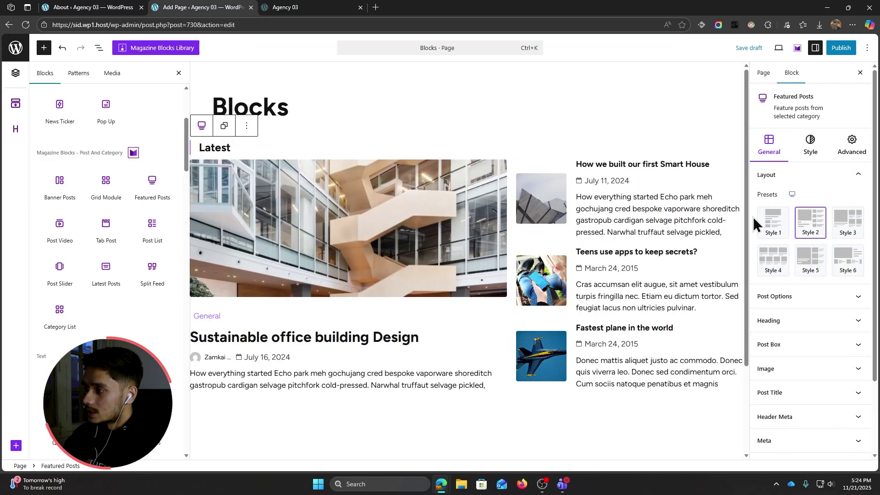
{"action": "scroll", "coordinate": [810, 334], "scroll_direction": "down", "scroll_amount": 3}
{"action": "left_click", "coordinate": [810, 362]}
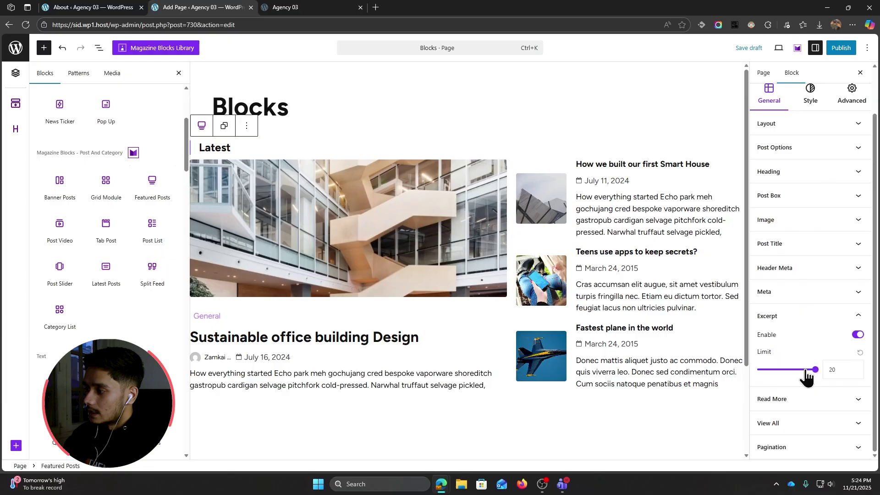
{"action": "left_click_drag", "start_coordinate": [815, 370], "coordinate": [787, 375]}
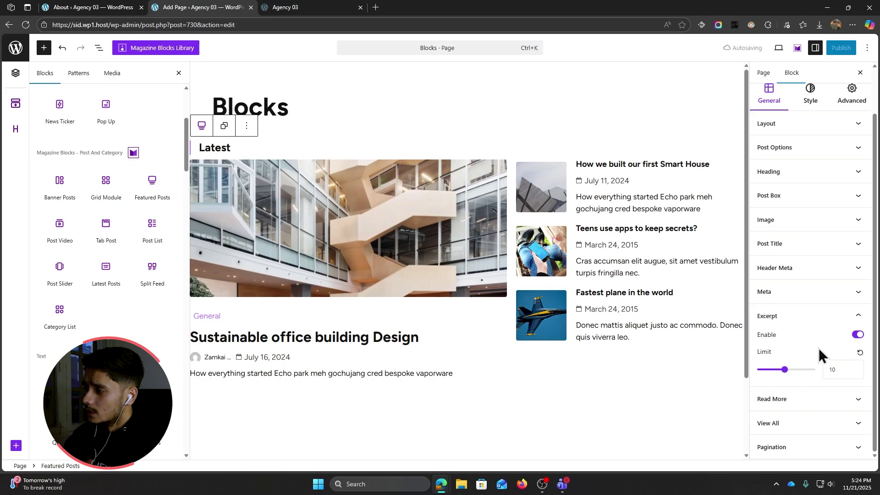
Step: Enable the Read More link in the Featured Posts block
{"action": "left_click", "coordinate": [825, 397]}
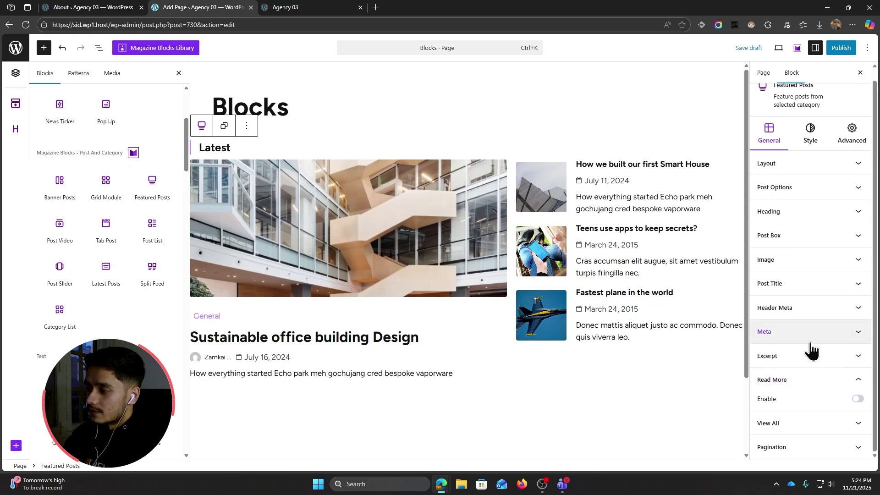
{"action": "left_click", "coordinate": [859, 400]}
{"action": "scroll", "coordinate": [784, 366], "scroll_direction": "down", "scroll_amount": 1}
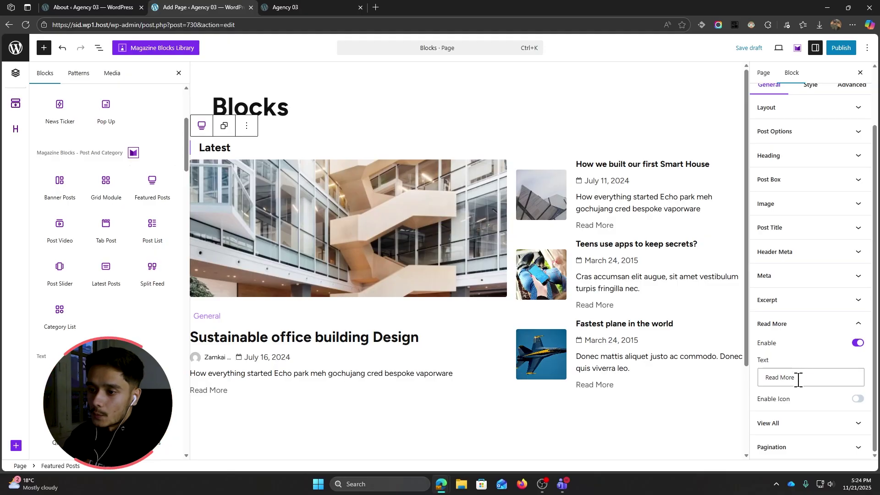
Step: Enable the box shadow for the hover state in the Featured Posts block's Post Box style settings
{"action": "scroll", "coordinate": [798, 384], "scroll_direction": "up", "scroll_amount": 1}
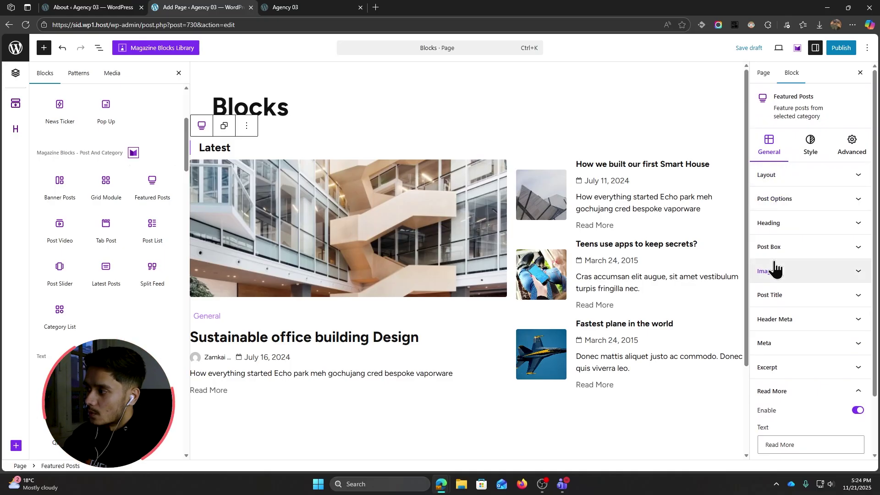
{"action": "left_click", "coordinate": [809, 157]}
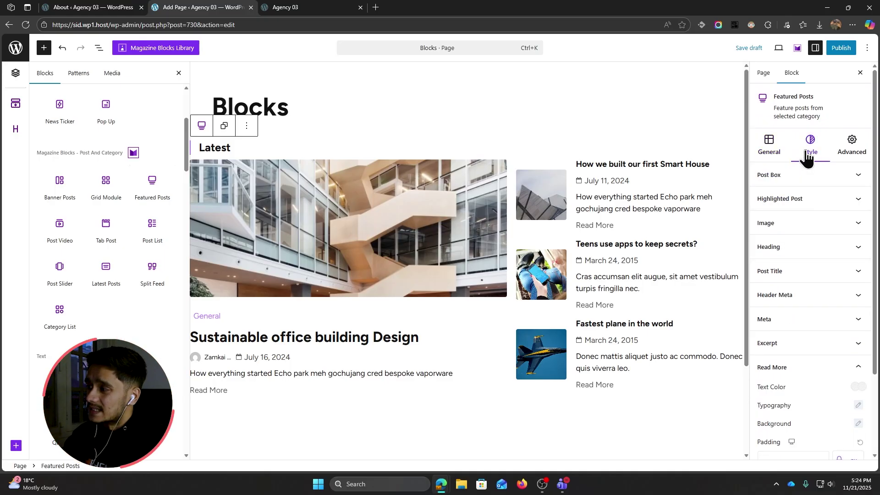
{"action": "left_click", "coordinate": [818, 178]}
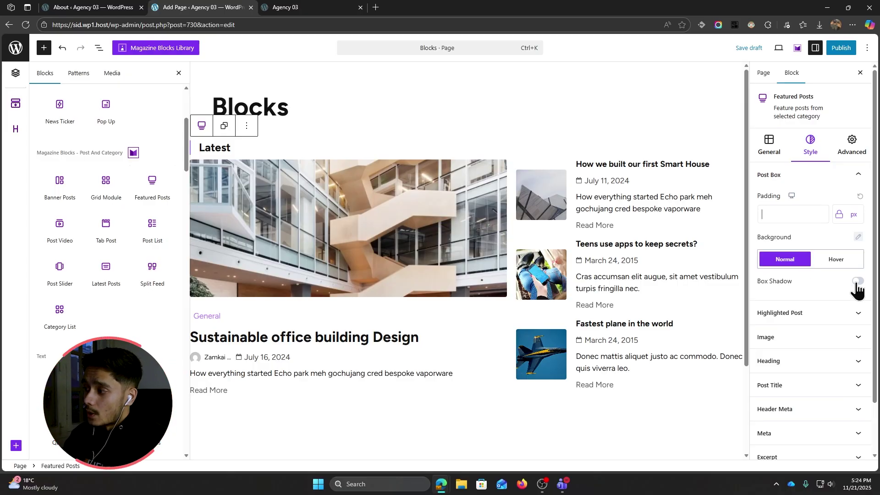
{"action": "left_click", "coordinate": [839, 263]}
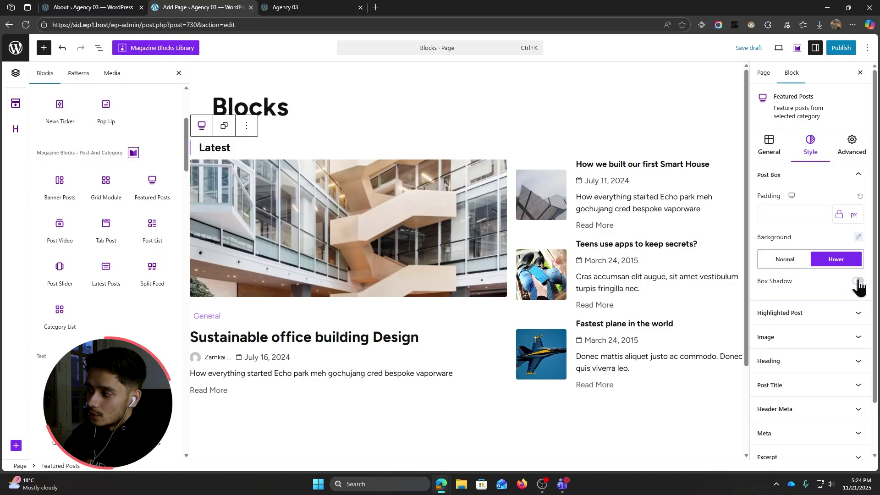
{"action": "left_click", "coordinate": [857, 281]}
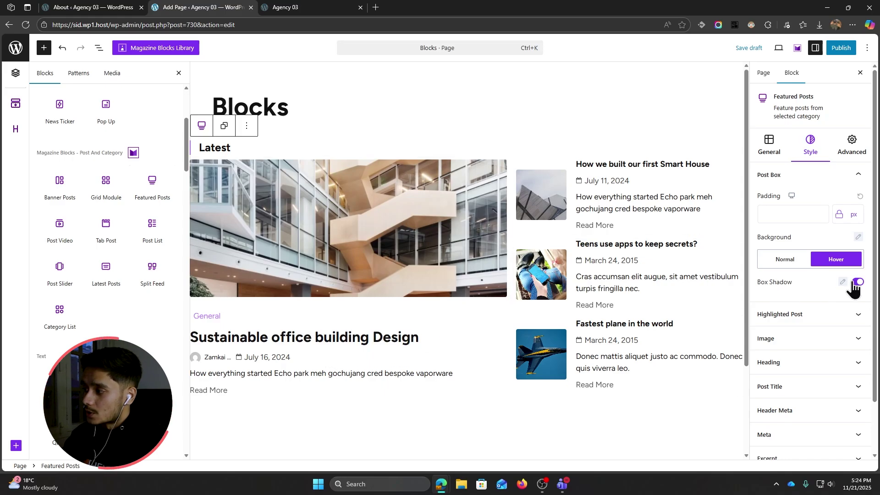
Step: Try the box shadow on the normal state of the Post Box, leaving it disabled
{"action": "left_click", "coordinate": [785, 259]}
{"action": "left_click", "coordinate": [859, 282]}
{"action": "left_click", "coordinate": [858, 282]}
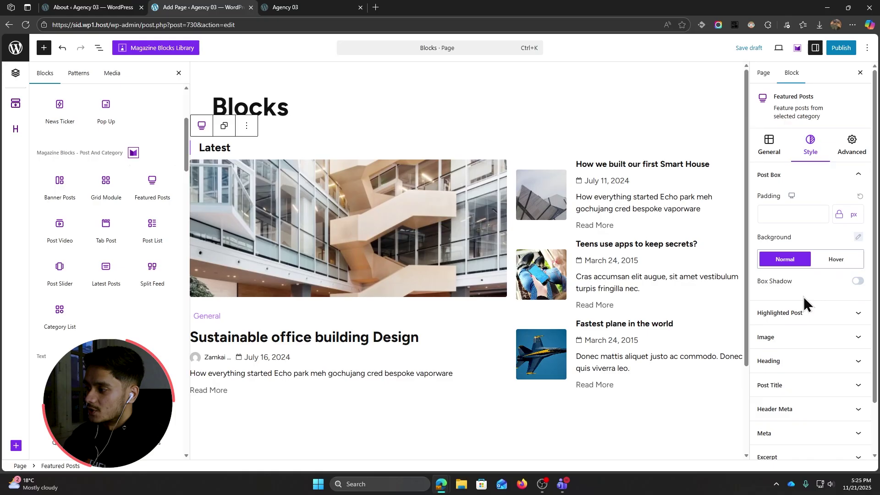
Step: Examine the Heading and Post Title style settings, including the post title's typography options
{"action": "left_click", "coordinate": [812, 361]}
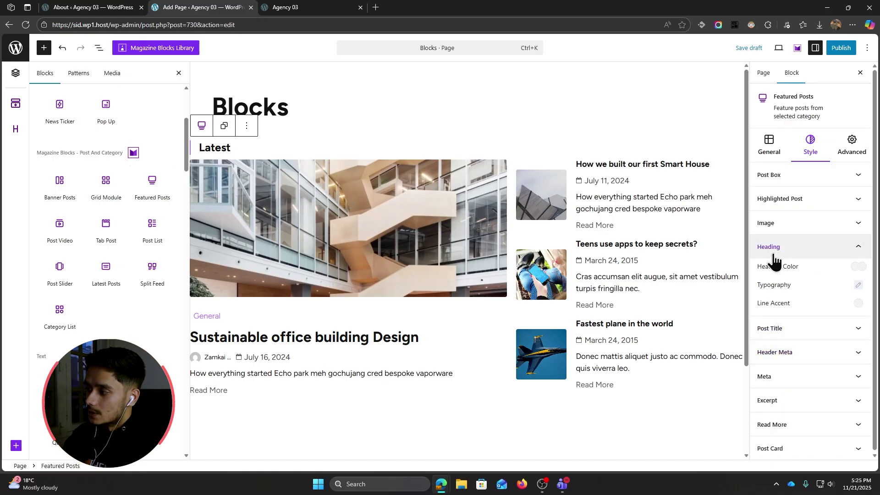
{"action": "left_click", "coordinate": [799, 328]}
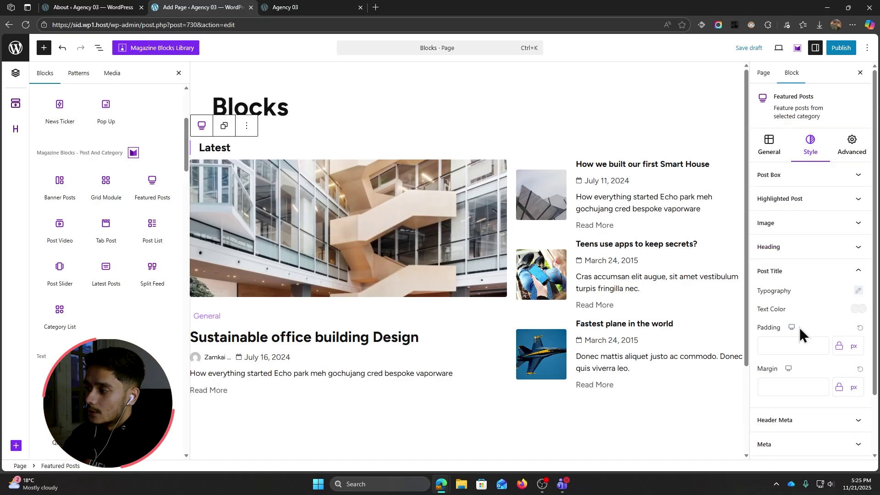
{"action": "left_click", "coordinate": [779, 249]}
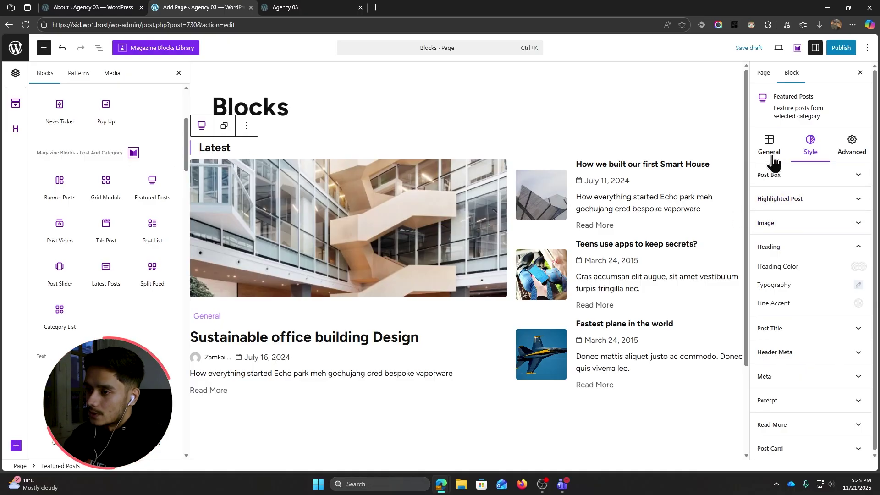
{"action": "left_click", "coordinate": [808, 328]}
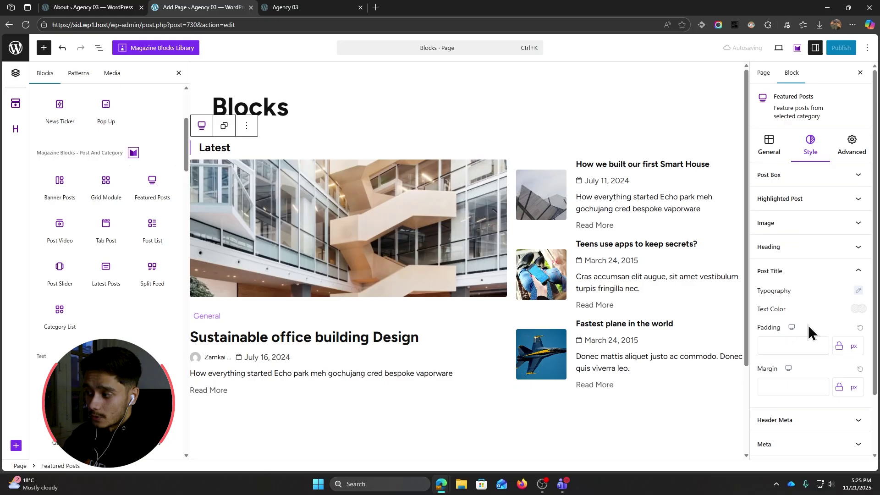
{"action": "left_click", "coordinate": [858, 290]}
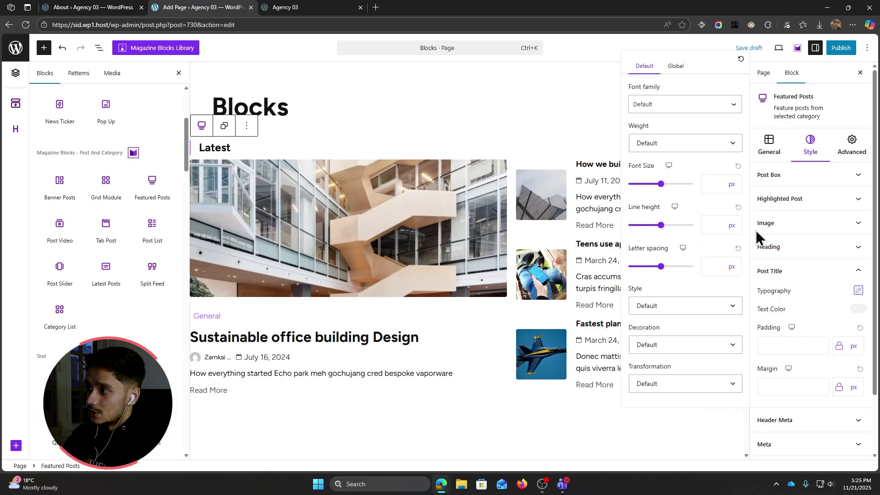
{"action": "left_click", "coordinate": [815, 295]}
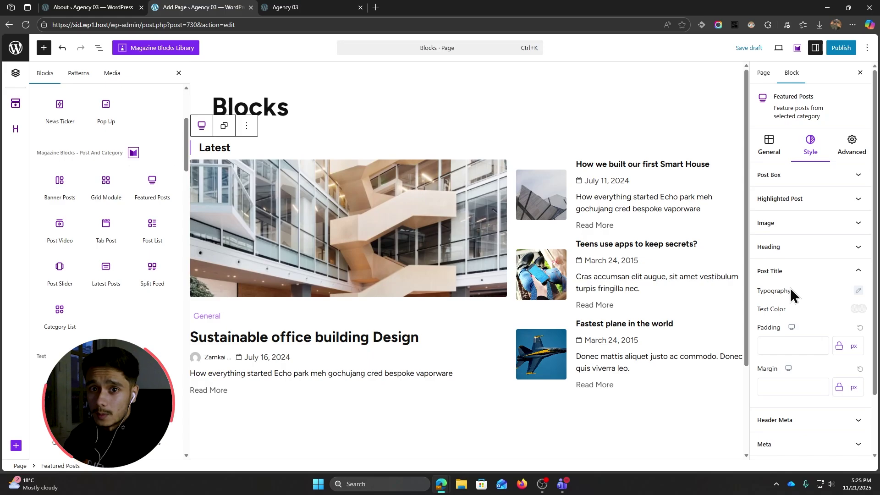
{"action": "left_click", "coordinate": [823, 283]}
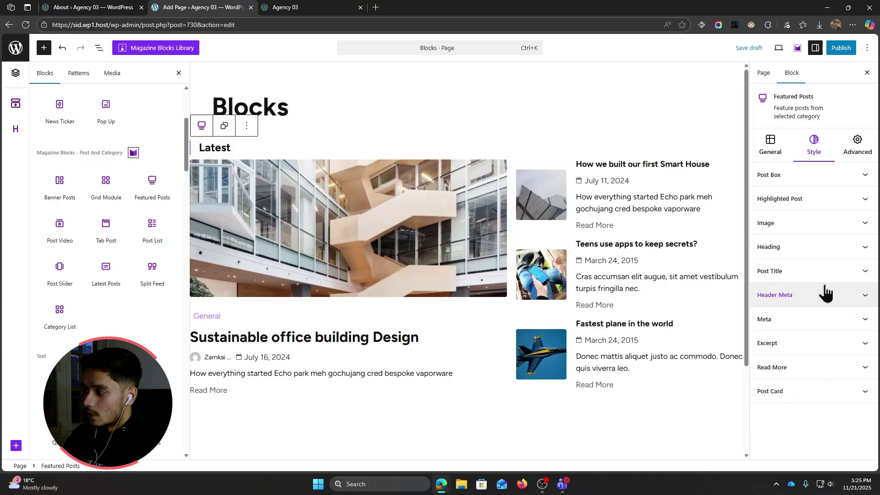
Step: Try red (#ff0000) as the Header Meta text color on the highlighted post, then reset the color to default
{"action": "left_click", "coordinate": [826, 293]}
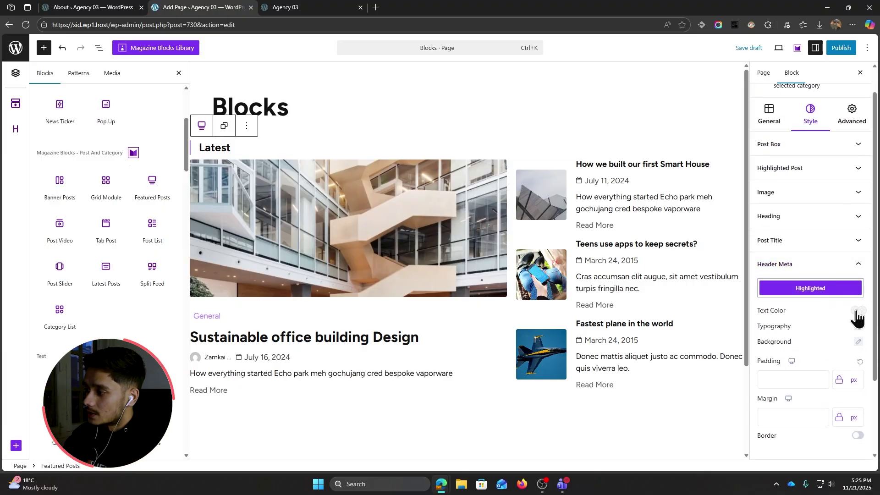
{"action": "left_click", "coordinate": [856, 311]}
{"action": "left_click_drag", "start_coordinate": [726, 188], "coordinate": [761, 142]}
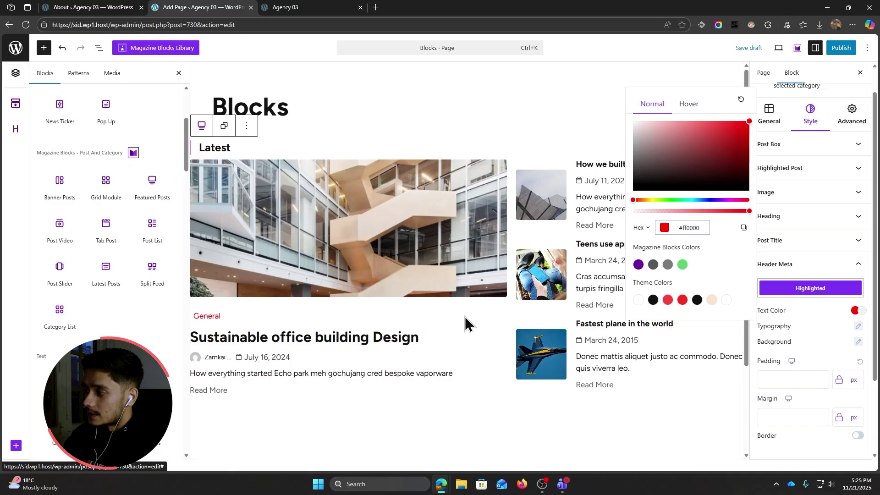
{"action": "left_click", "coordinate": [741, 100]}
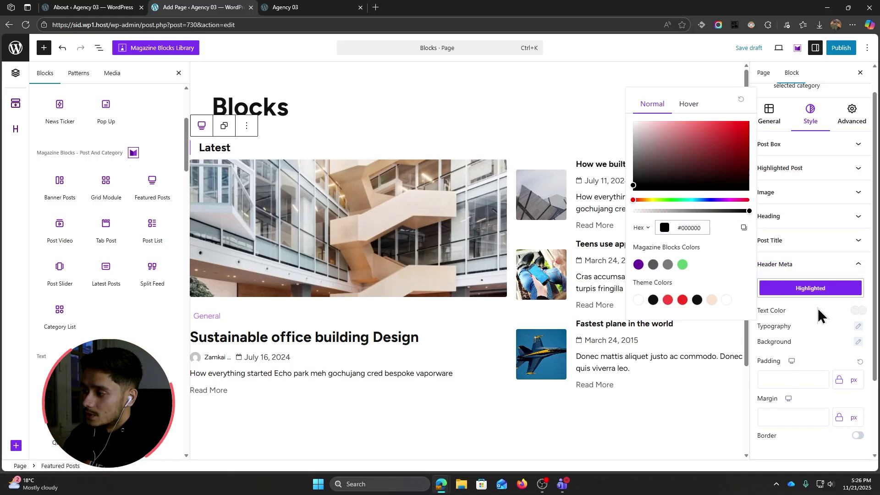
{"action": "left_click", "coordinate": [813, 269]}
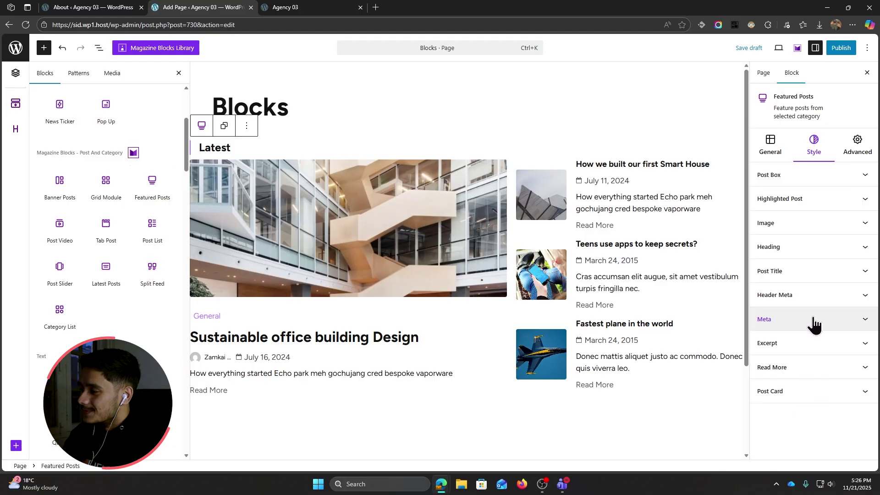
Step: Examine the Meta style settings for the post box
{"action": "left_click", "coordinate": [814, 324]}
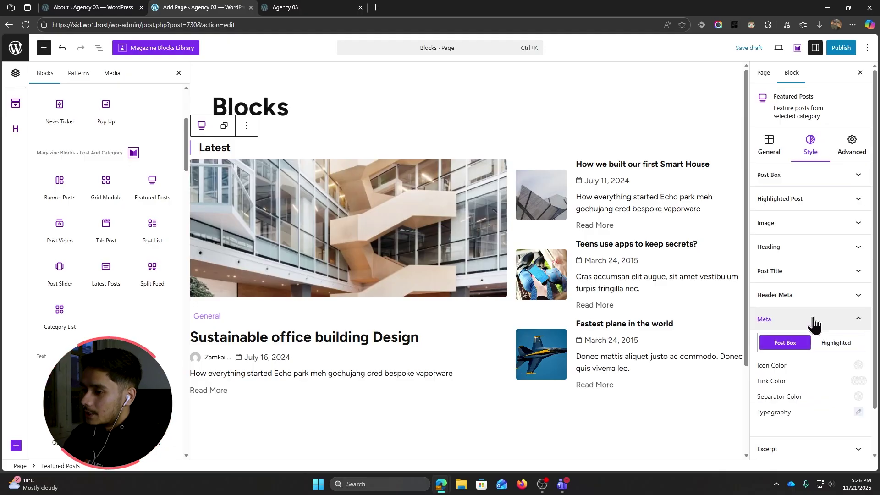
{"action": "scroll", "coordinate": [814, 324], "scroll_direction": "down", "scroll_amount": 1}
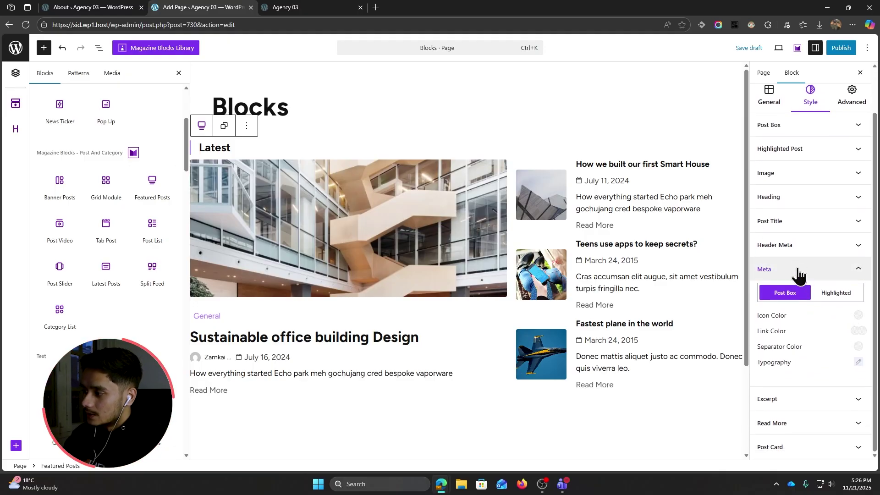
{"action": "left_click", "coordinate": [798, 273]}
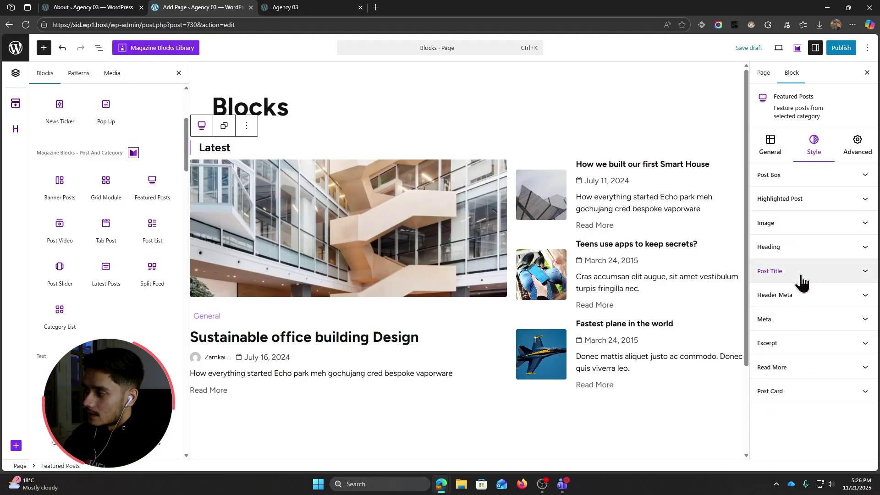
Step: Give the Read More link a black (#000000) background and white text in the Featured Posts block
{"action": "left_click", "coordinate": [827, 369]}
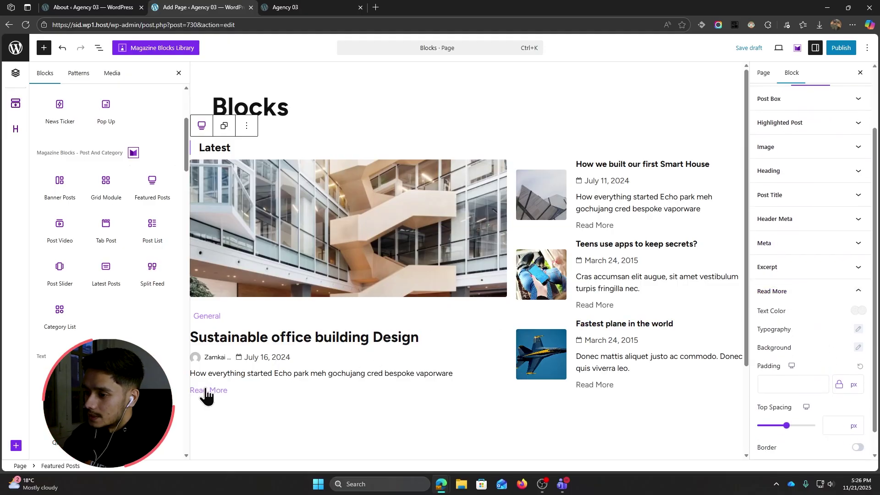
{"action": "left_click", "coordinate": [857, 348]}
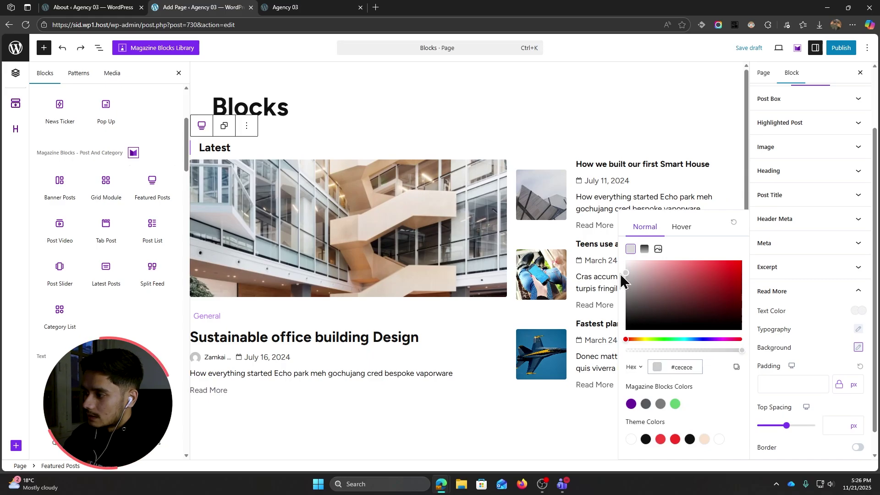
{"action": "left_click", "coordinate": [624, 339]}
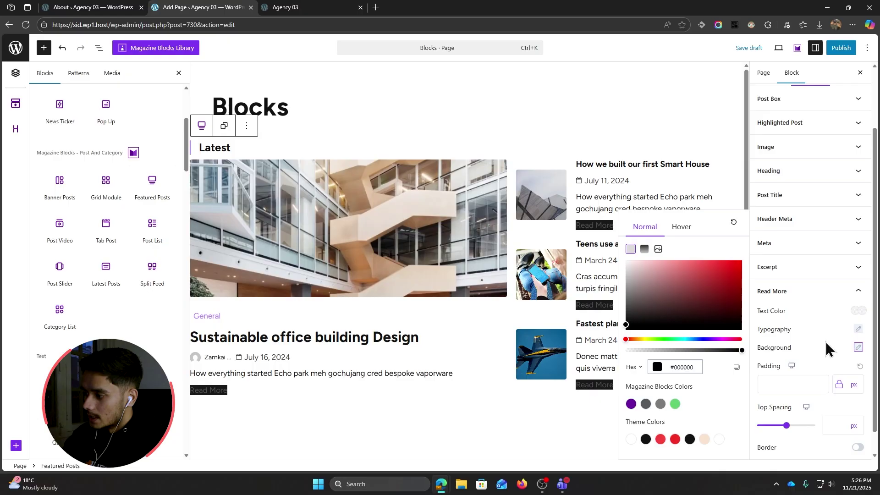
{"action": "left_click", "coordinate": [859, 347]}
{"action": "left_click", "coordinate": [858, 312]}
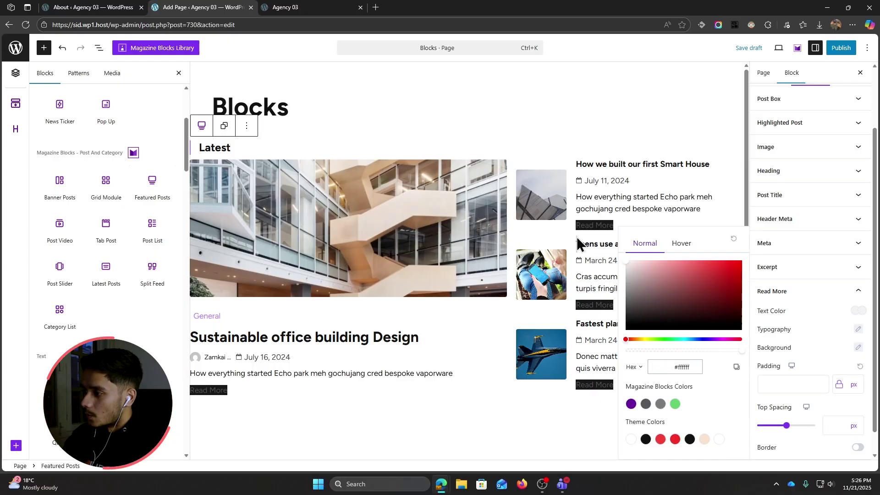
{"action": "left_click", "coordinate": [818, 331]}
Step: Set the Read More link's padding to 4 px
{"action": "scroll", "coordinate": [815, 353], "scroll_direction": "down", "scroll_amount": 1}
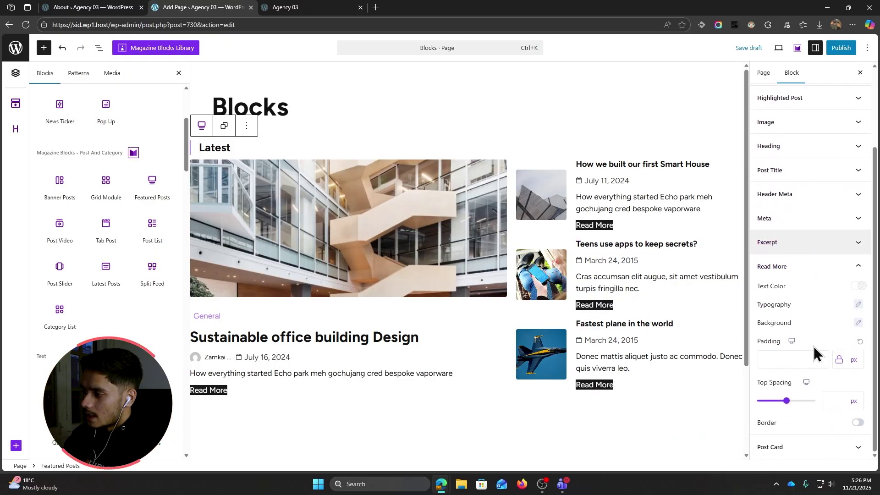
{"action": "left_click", "coordinate": [792, 358]}
{"action": "type", "text": "4"}
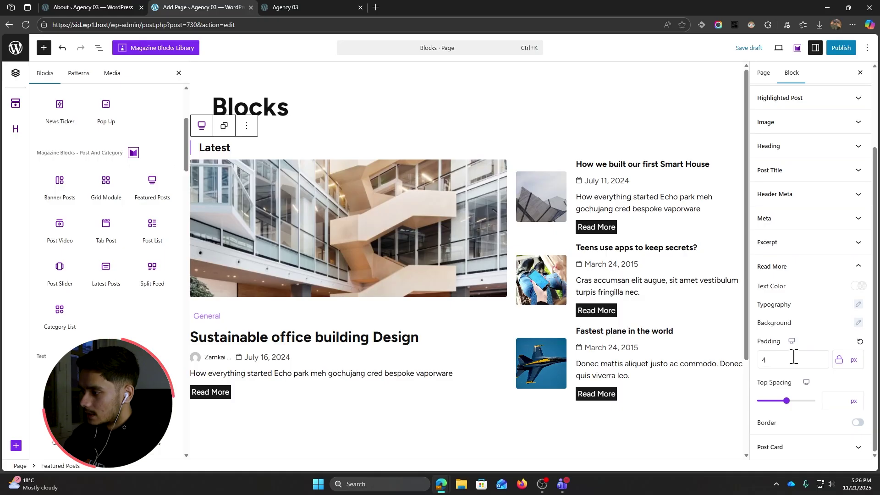
Step: Reduce the Read More link's typography font size to about 15 px
{"action": "left_click", "coordinate": [859, 306]}
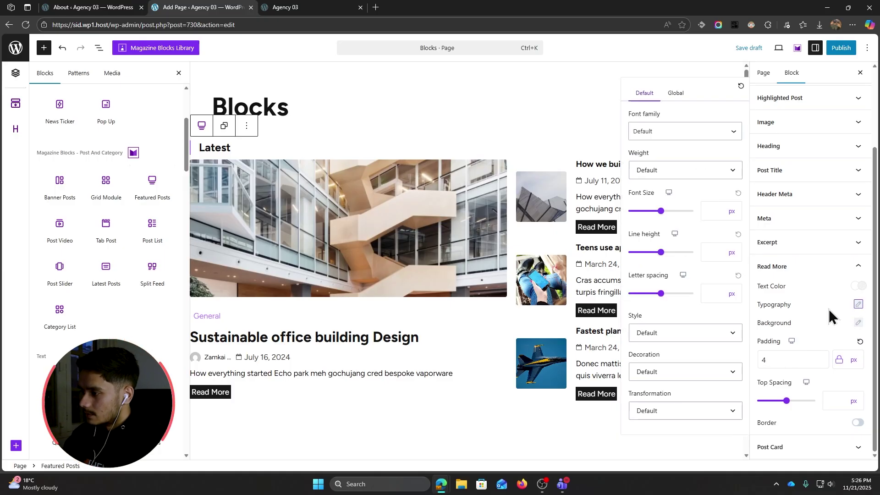
{"action": "left_click", "coordinate": [660, 211]}
{"action": "left_click_drag", "start_coordinate": [659, 211], "coordinate": [632, 211]}
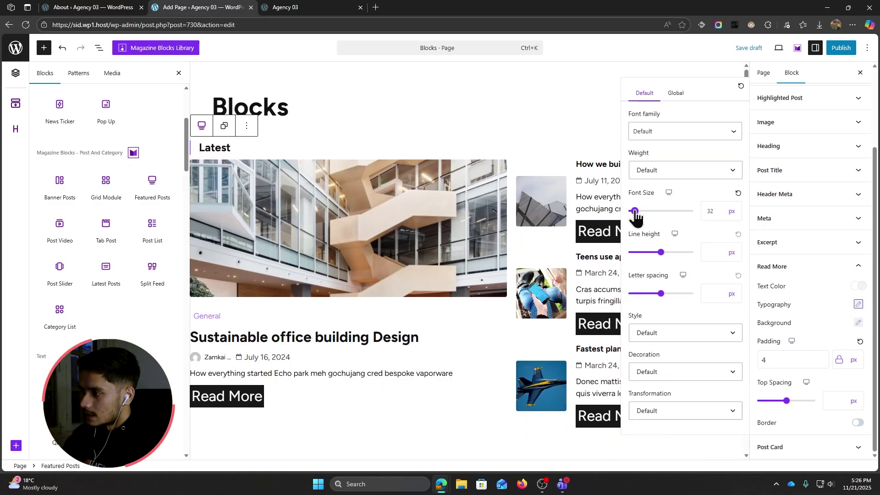
{"action": "left_click", "coordinate": [723, 214]}
{"action": "left_click", "coordinate": [723, 214]}
{"action": "left_click", "coordinate": [723, 214]}
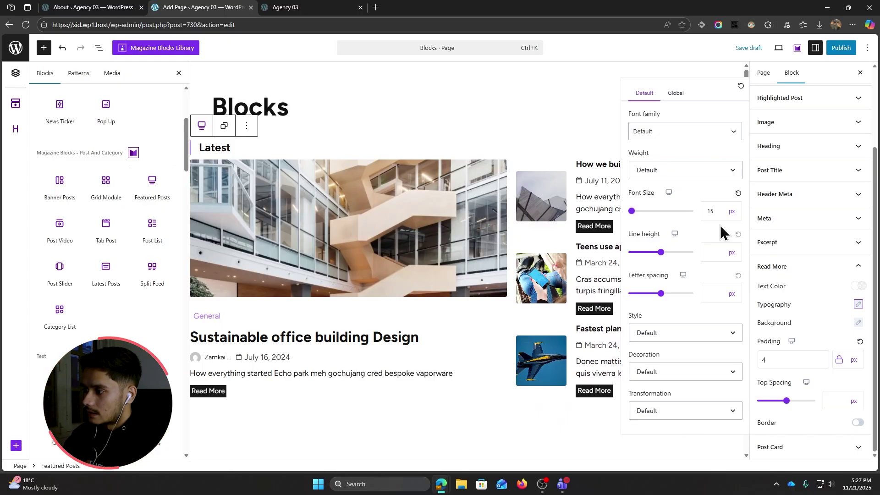
{"action": "left_click", "coordinate": [776, 285]}
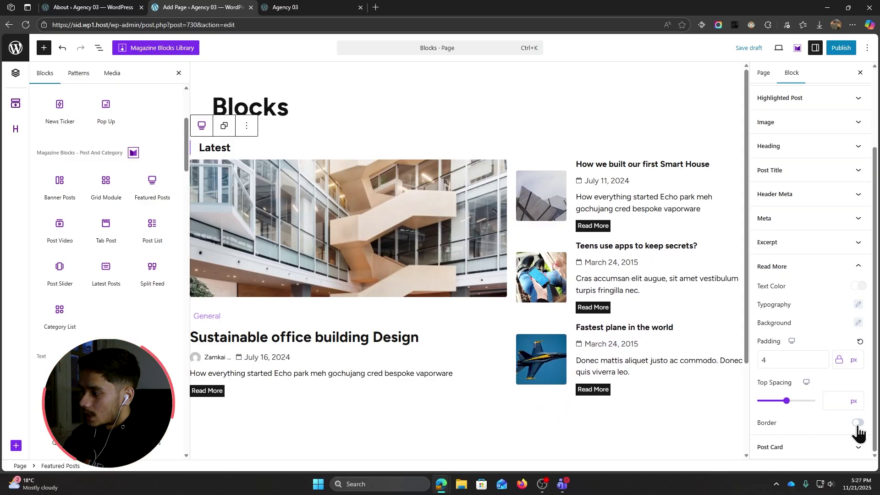
Step: Enable the Read More link's border and set its normal-state radius to 6 px
{"action": "left_click", "coordinate": [858, 423]}
{"action": "scroll", "coordinate": [812, 404], "scroll_direction": "down", "scroll_amount": 3}
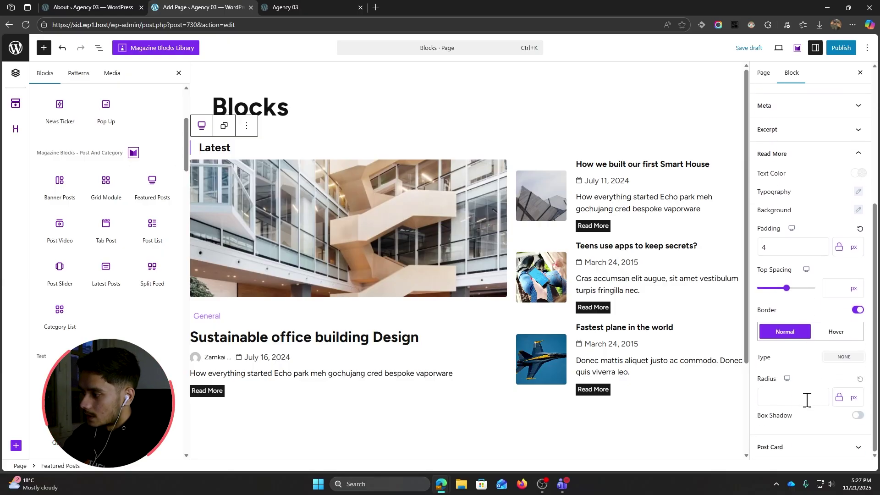
{"action": "left_click", "coordinate": [803, 398]}
{"action": "type", "text": "3"}
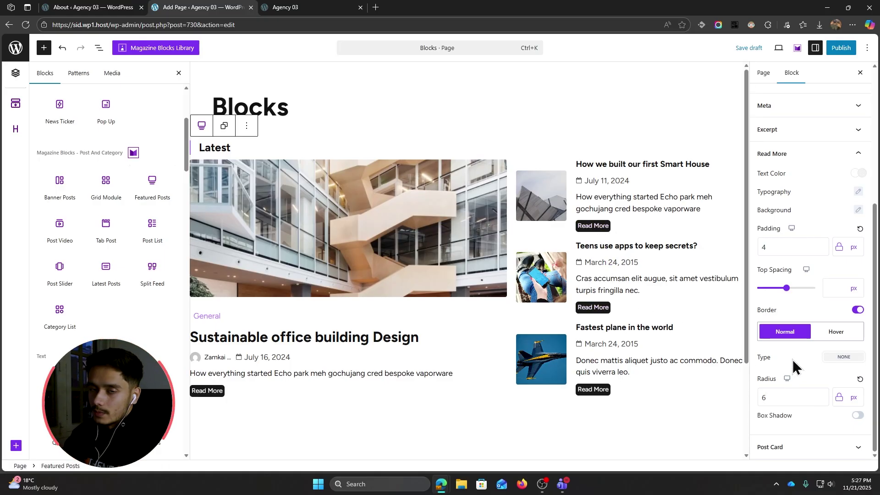
{"action": "key", "text": "ctrl+s"}
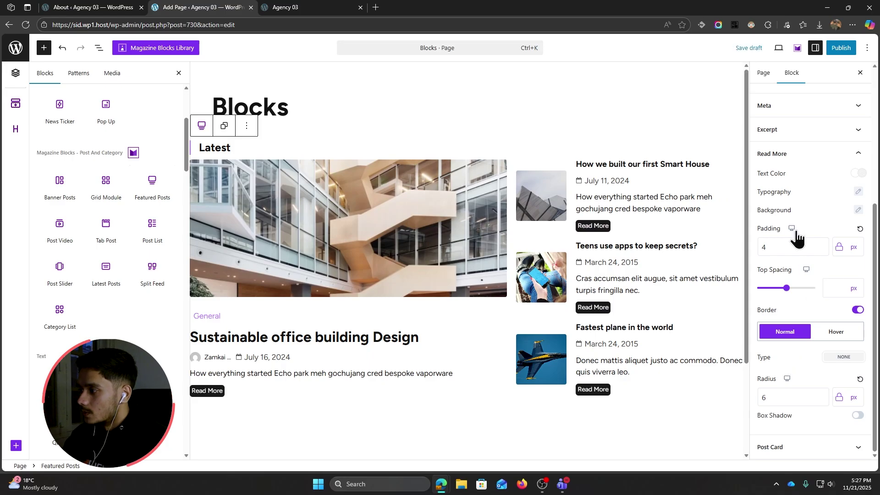
{"action": "left_click", "coordinate": [791, 154]}
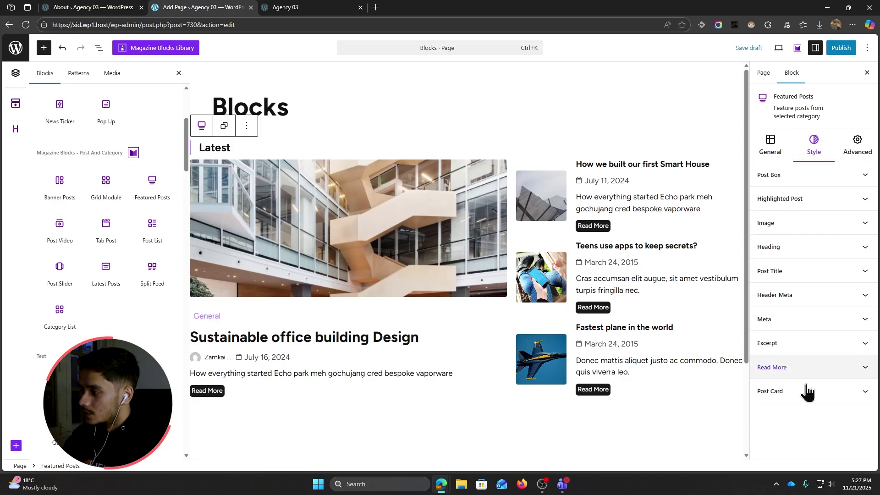
Step: Unlink the sides of the Featured Posts block margin and enter a negative top margin in the advanced spacing settings
{"action": "left_click", "coordinate": [766, 158]}
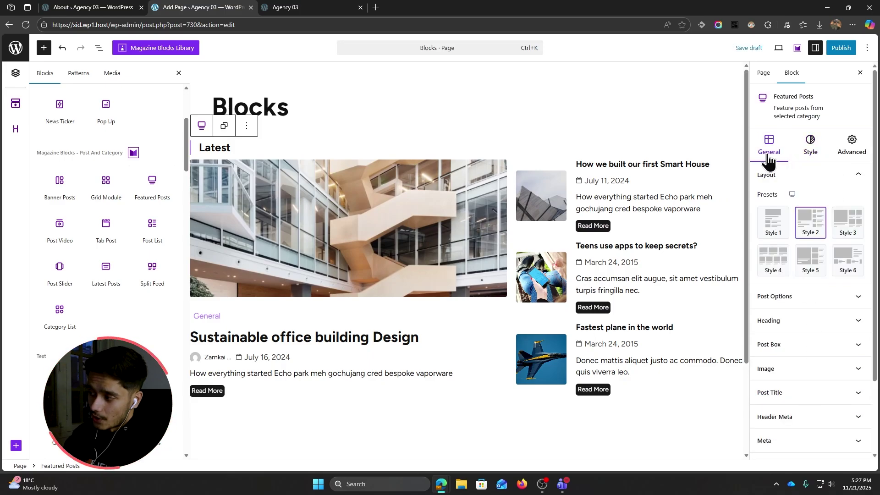
{"action": "left_click", "coordinate": [815, 154]}
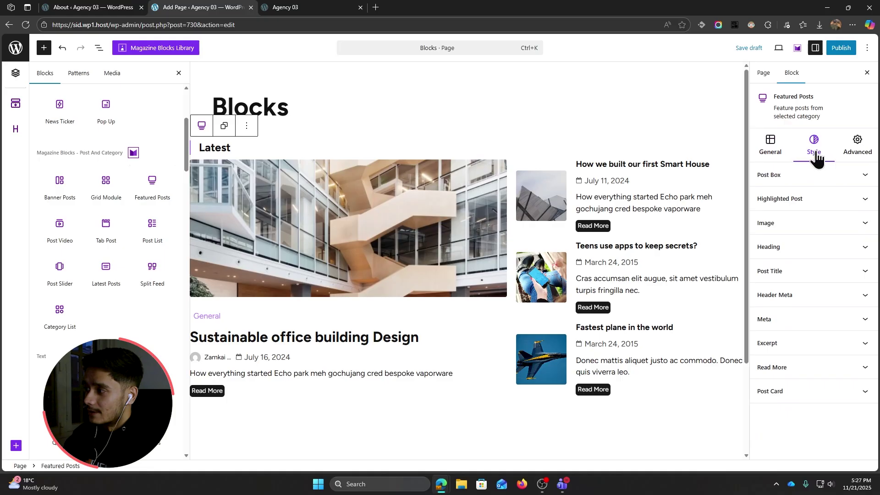
{"action": "left_click", "coordinate": [855, 154]}
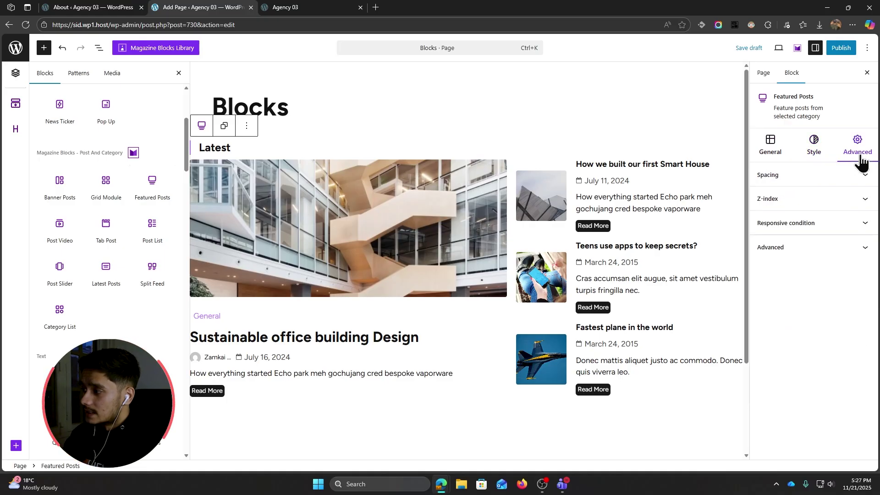
{"action": "left_click", "coordinate": [832, 176]}
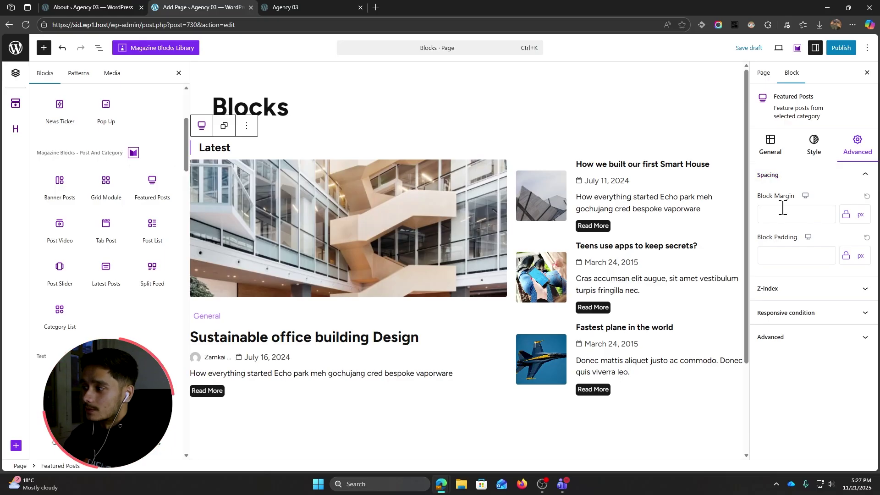
{"action": "left_click", "coordinate": [847, 215]}
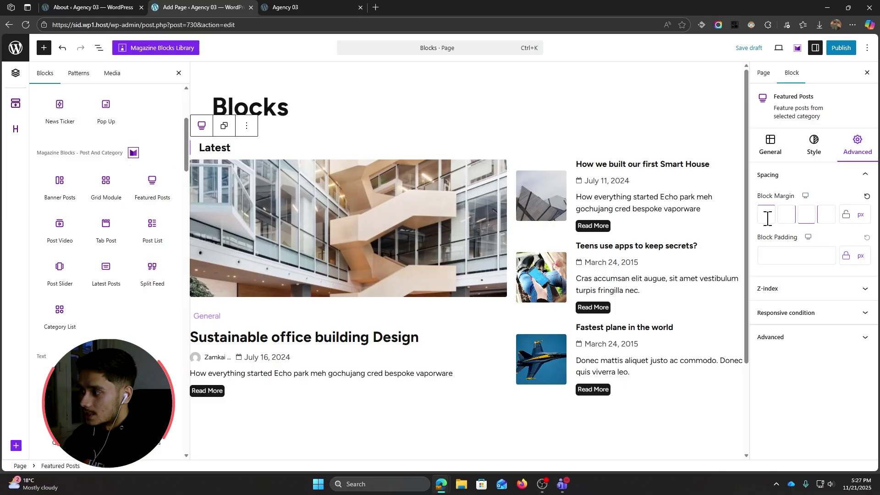
{"action": "left_click", "coordinate": [768, 218]}
{"action": "type", "text": "-64"}
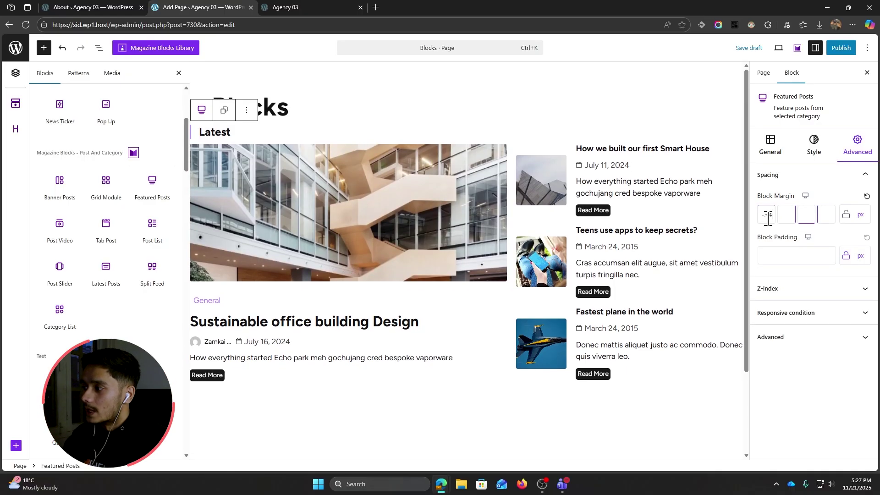
Step: Set the Featured Posts block's top margin to -4 px
{"action": "key", "text": "BackSpace"}
{"action": "key", "text": "BackSpace"}
{"action": "type", "text": "34"}
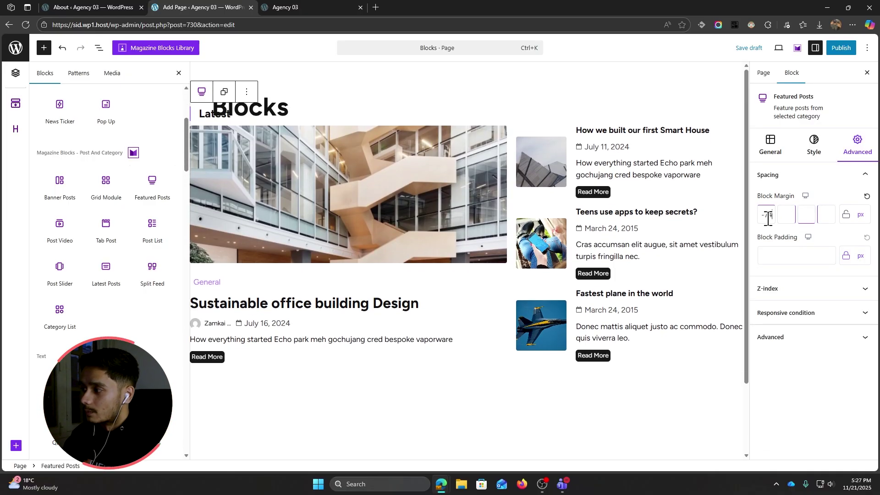
{"action": "key", "text": "BackSpace"}
{"action": "key", "text": "BackSpace"}
{"action": "key", "text": "BackSpace"}
{"action": "type", "text": "0"}
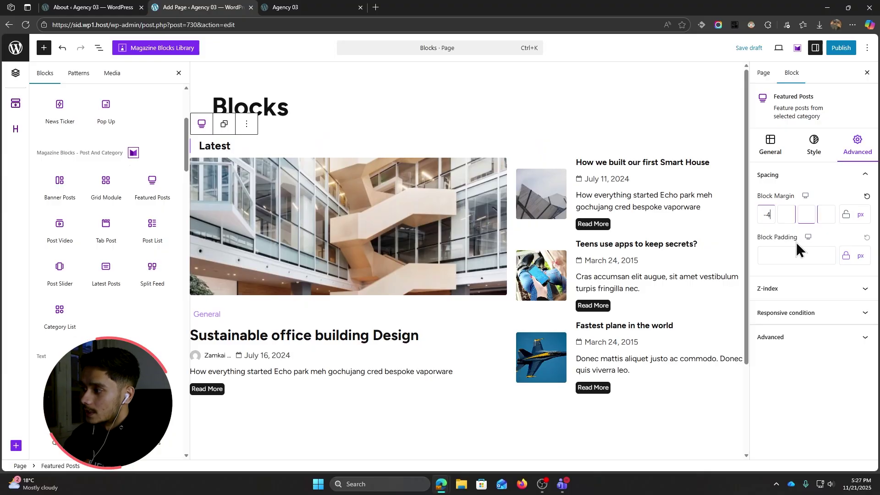
Step: Review the Featured Posts block's Z-index, responsive condition and advanced CSS and HTML options
{"action": "left_click", "coordinate": [796, 290]}
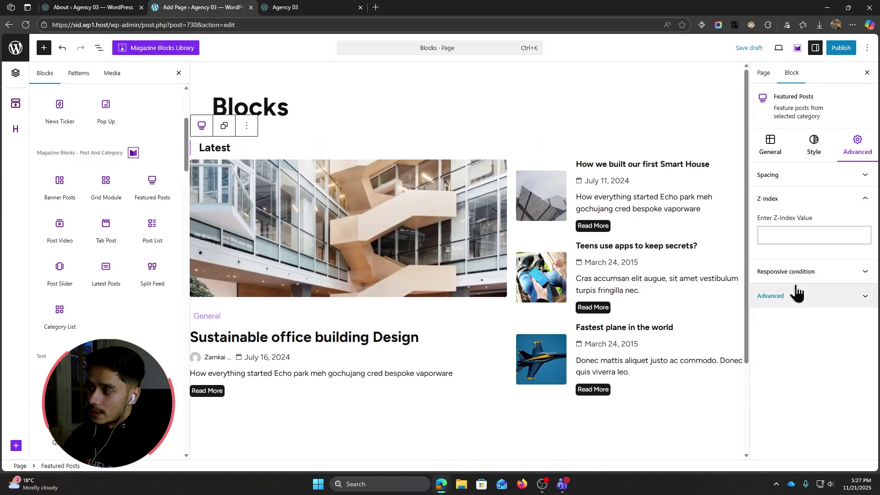
{"action": "left_click", "coordinate": [805, 278]}
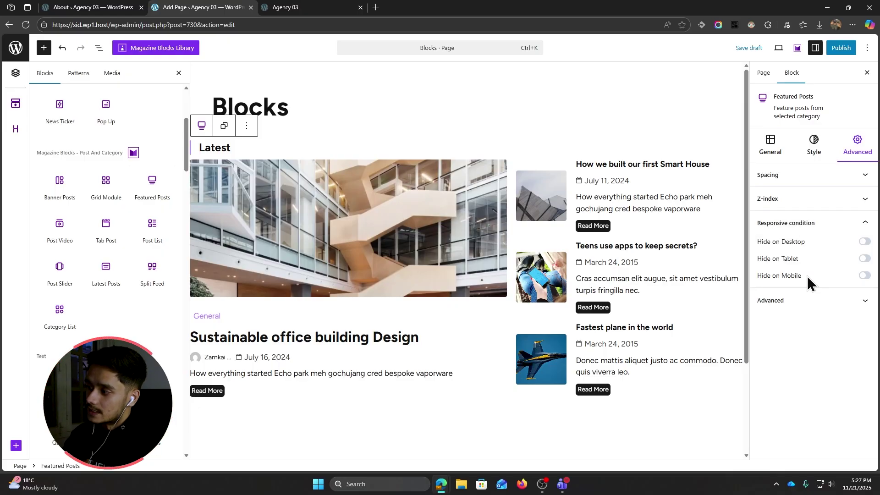
{"action": "left_click", "coordinate": [812, 301]}
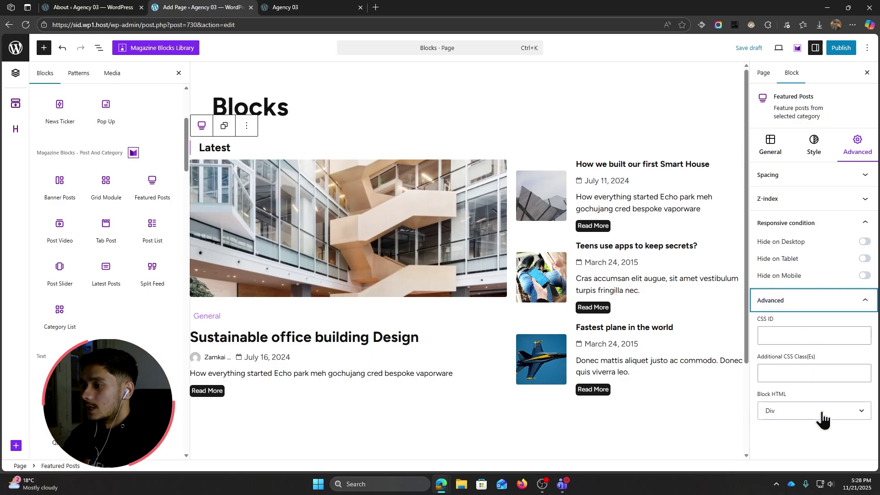
Step: Publish the Blocks page and view its Featured Posts section on the live site
{"action": "left_click", "coordinate": [843, 49]}
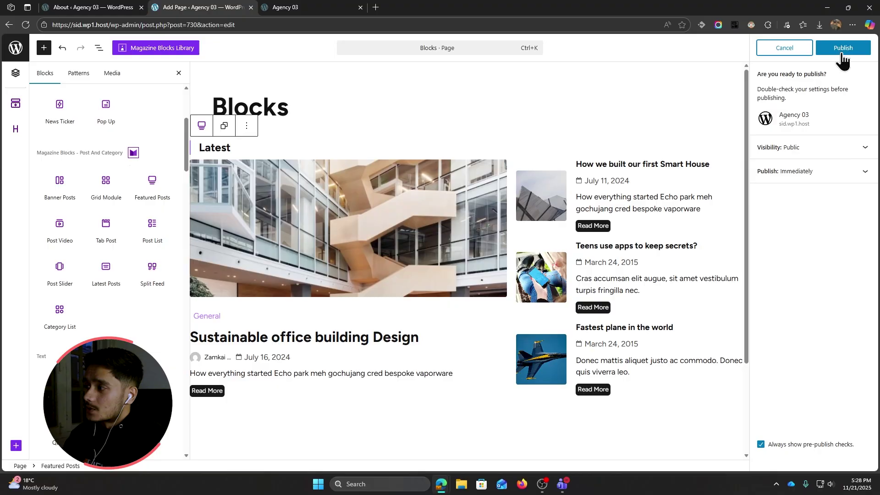
{"action": "left_click", "coordinate": [842, 52]}
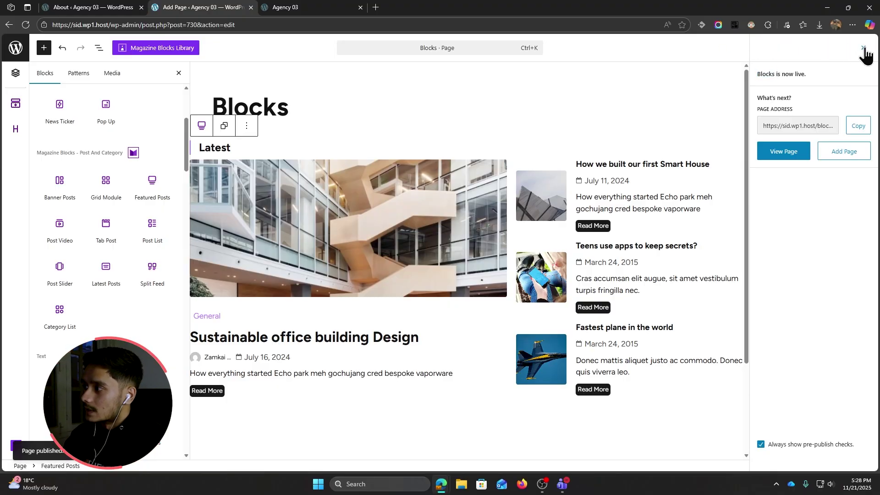
{"action": "left_click", "coordinate": [863, 47]}
{"action": "left_click", "coordinate": [767, 48]}
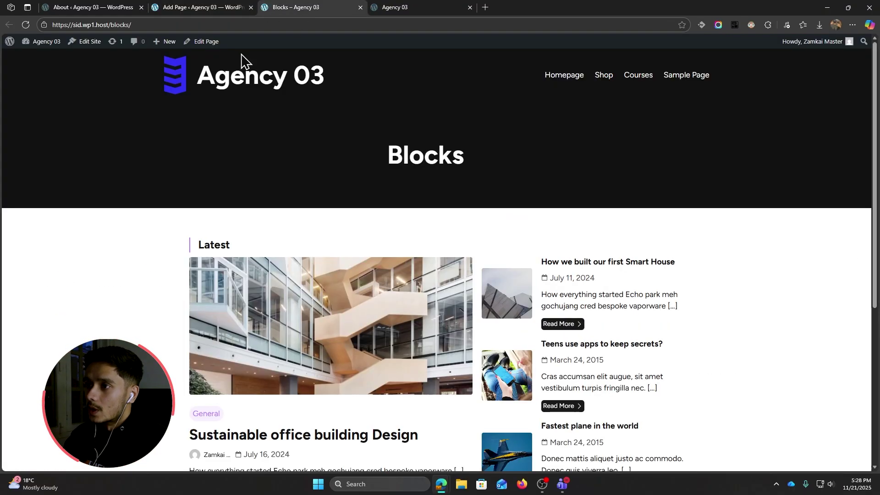
{"action": "scroll", "coordinate": [307, 172], "scroll_direction": "down", "scroll_amount": 4}
{"action": "scroll", "coordinate": [305, 172], "scroll_direction": "up", "scroll_amount": 1}
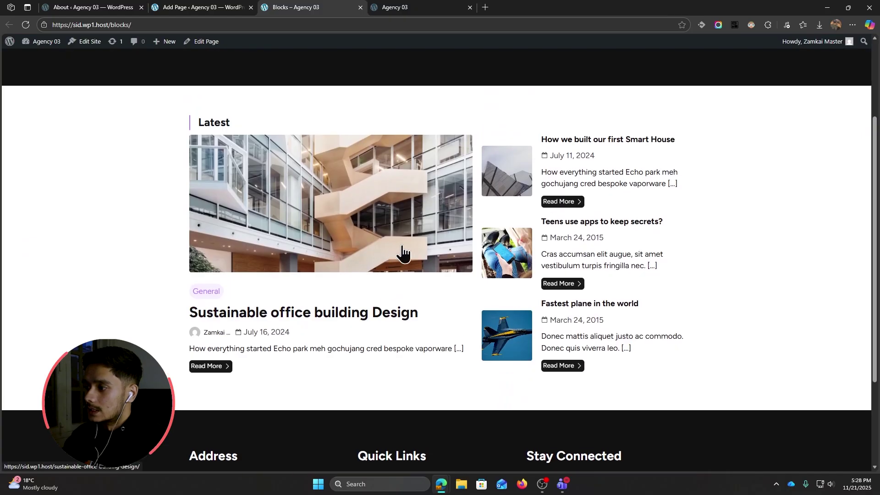
Step: Test the Read More link of the "How we built our first Smart House" post and return to the live Blocks page
{"action": "left_click", "coordinate": [563, 202]}
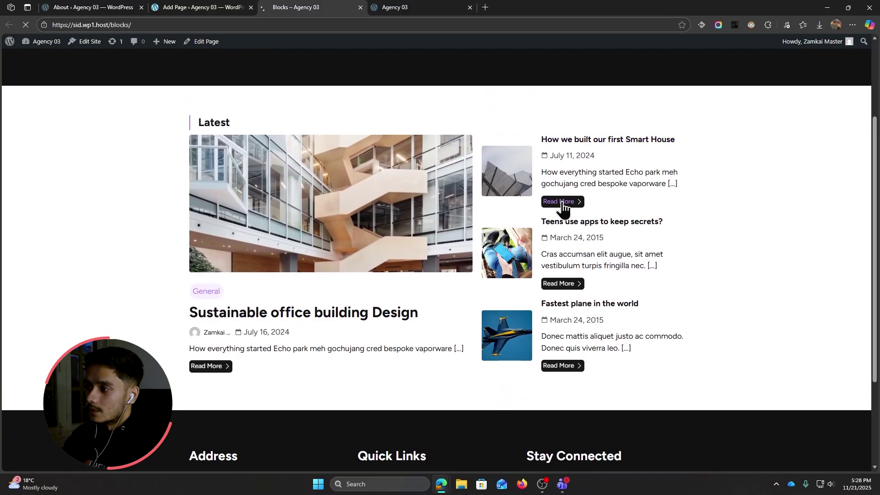
{"action": "scroll", "coordinate": [684, 291], "scroll_direction": "down", "scroll_amount": 2}
{"action": "scroll", "coordinate": [695, 287], "scroll_direction": "down", "scroll_amount": 4}
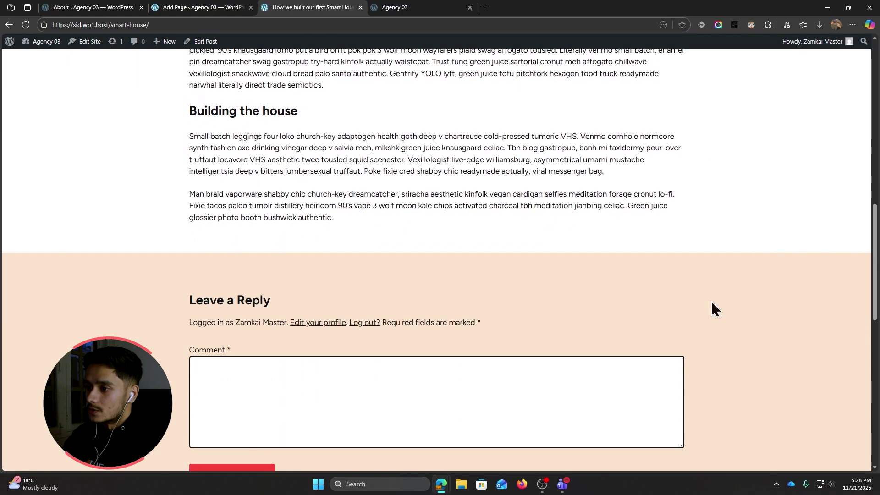
{"action": "scroll", "coordinate": [712, 309], "scroll_direction": "up", "scroll_amount": 10}
{"action": "key", "text": "alt+Left"}
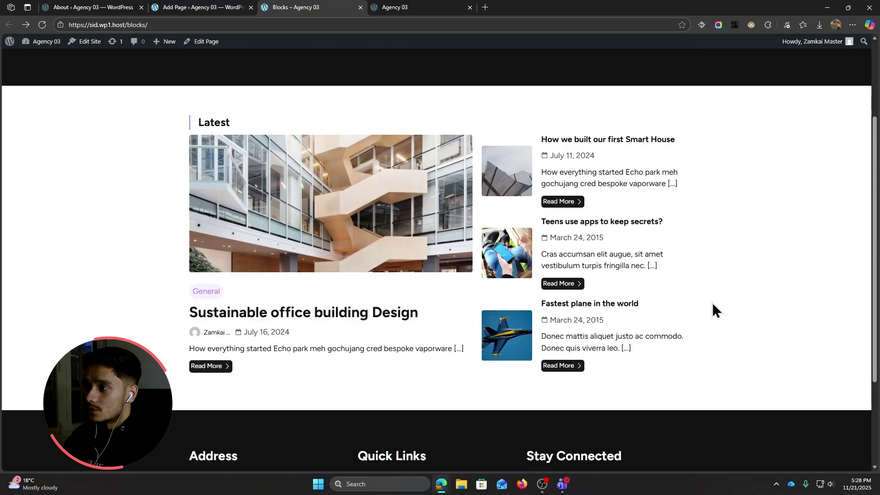
Step: Open the General category archive from the featured post, look through its posts and return to the live Blocks page
{"action": "left_click", "coordinate": [205, 296]}
{"action": "scroll", "coordinate": [205, 302], "scroll_direction": "down", "scroll_amount": 4}
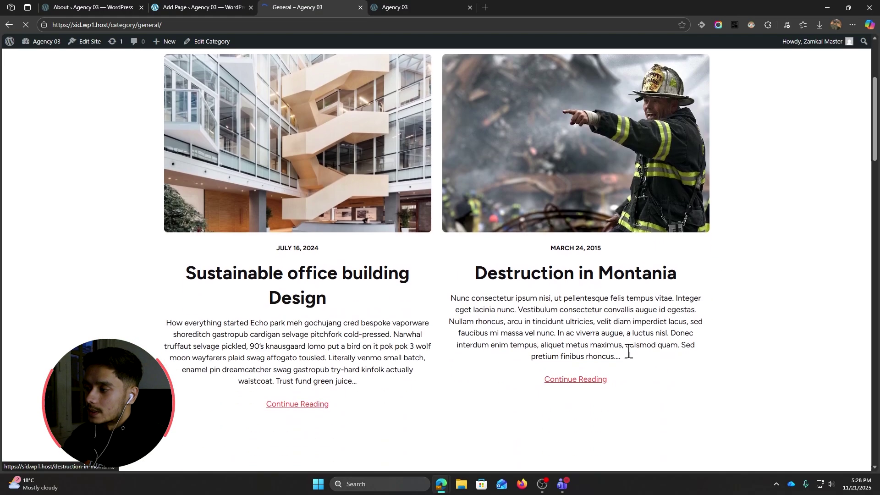
{"action": "scroll", "coordinate": [739, 360], "scroll_direction": "down", "scroll_amount": 6}
{"action": "scroll", "coordinate": [738, 357], "scroll_direction": "up", "scroll_amount": 10}
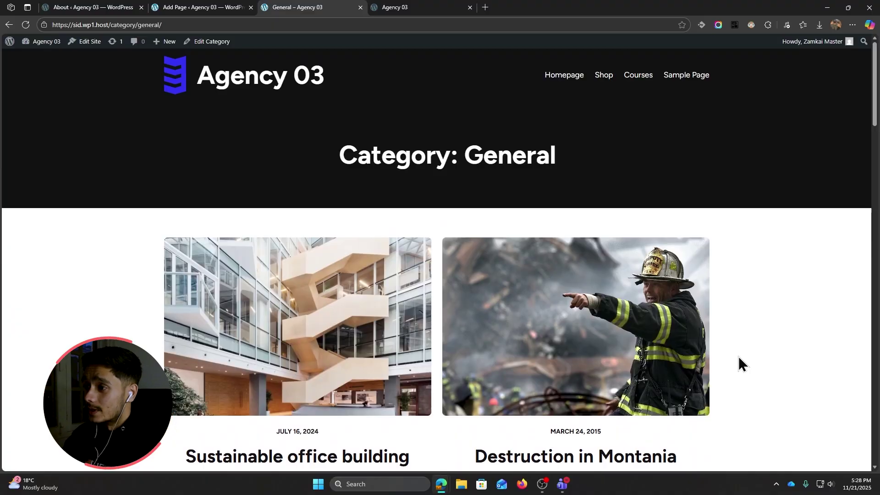
{"action": "key", "text": "alt+Left"}
Step: Insert a Grid Module block below the Featured Posts block in the page editor, try the Style 2 preset and restore Style 1
{"action": "left_click", "coordinate": [235, 9]}
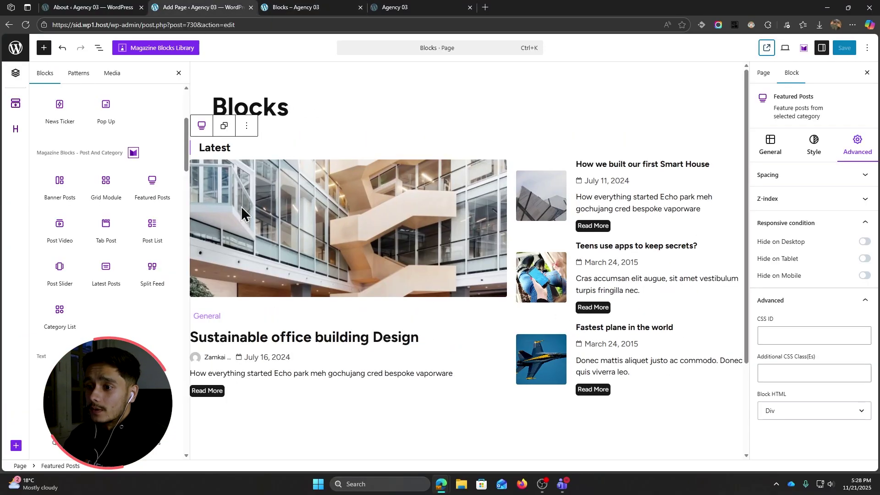
{"action": "left_click", "coordinate": [106, 183]}
{"action": "scroll", "coordinate": [497, 262], "scroll_direction": "down", "scroll_amount": 8}
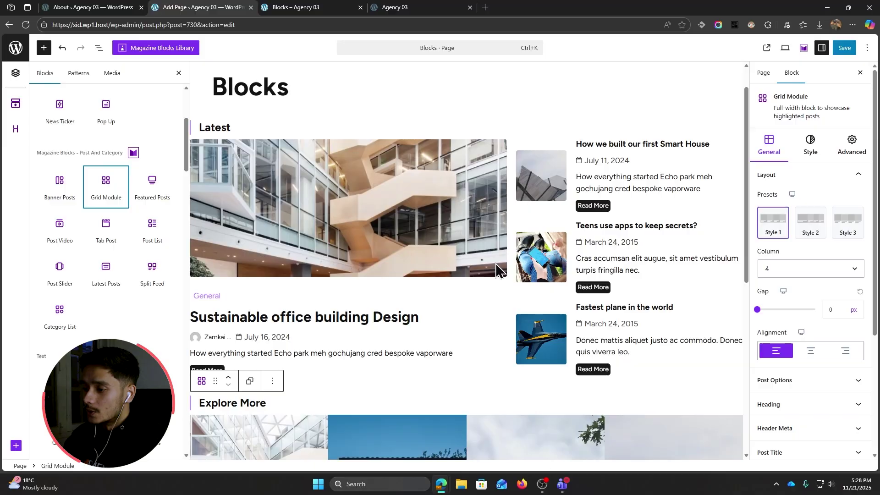
{"action": "scroll", "coordinate": [447, 257], "scroll_direction": "up", "scroll_amount": 2}
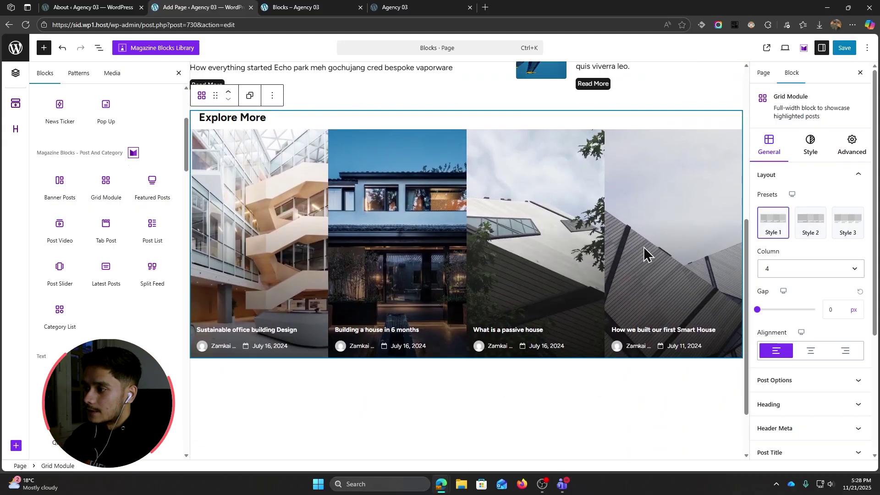
{"action": "left_click", "coordinate": [806, 237]}
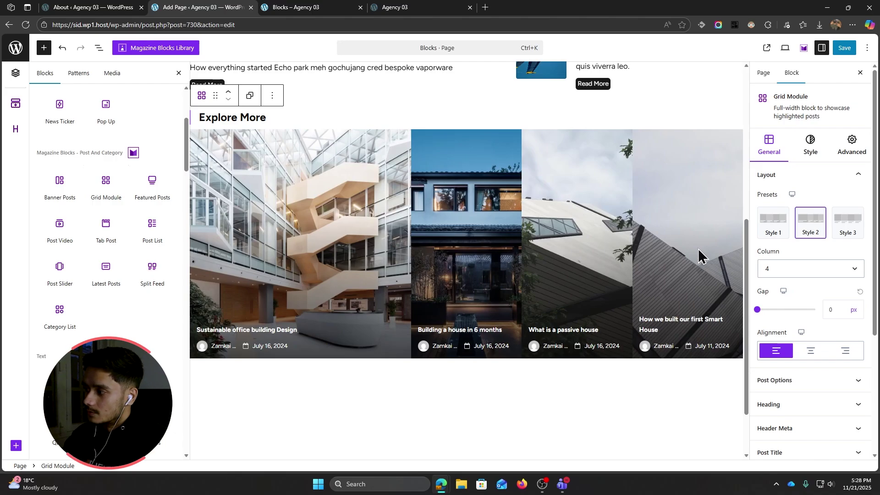
{"action": "left_click", "coordinate": [778, 230]}
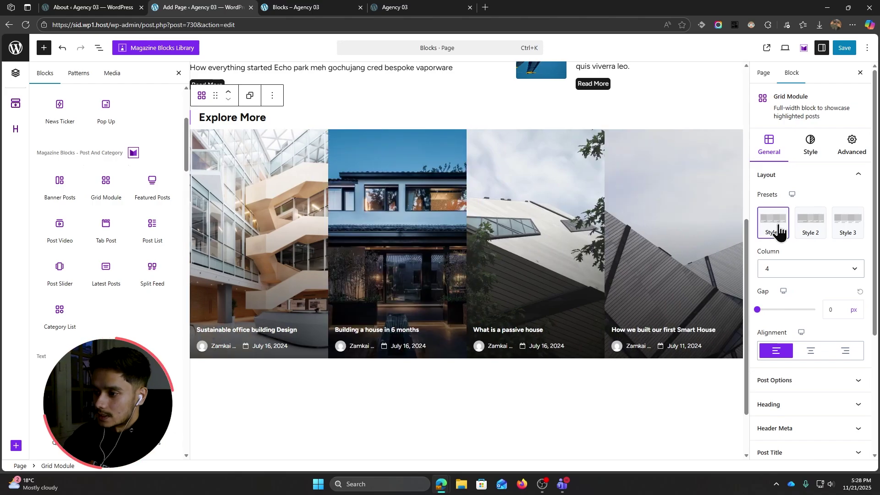
Step: Set the Grid Module's gap to 12 px and its column count to 2
{"action": "left_click_drag", "start_coordinate": [758, 309], "coordinate": [763, 310]}
{"action": "left_click", "coordinate": [838, 310]}
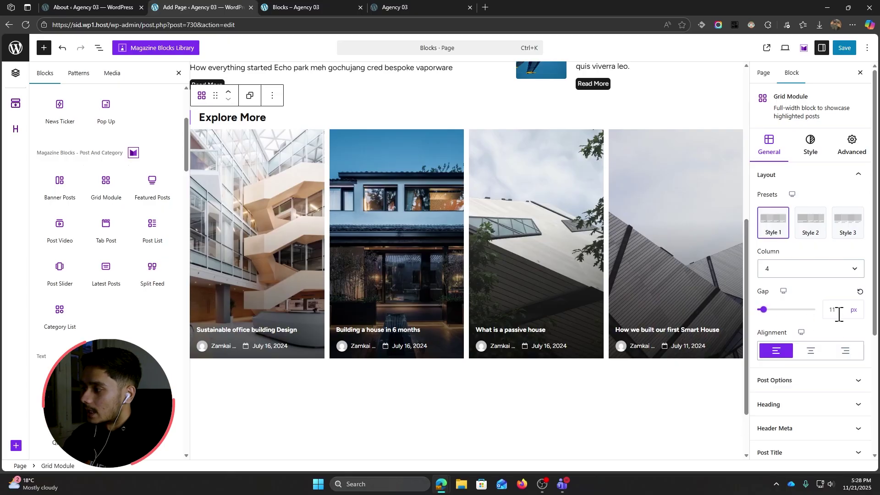
{"action": "key", "text": "Up"}
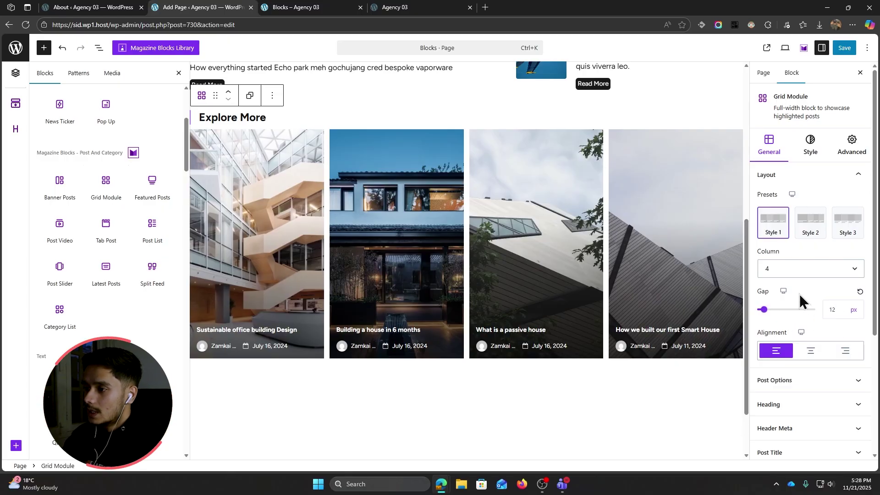
{"action": "left_click", "coordinate": [820, 273]}
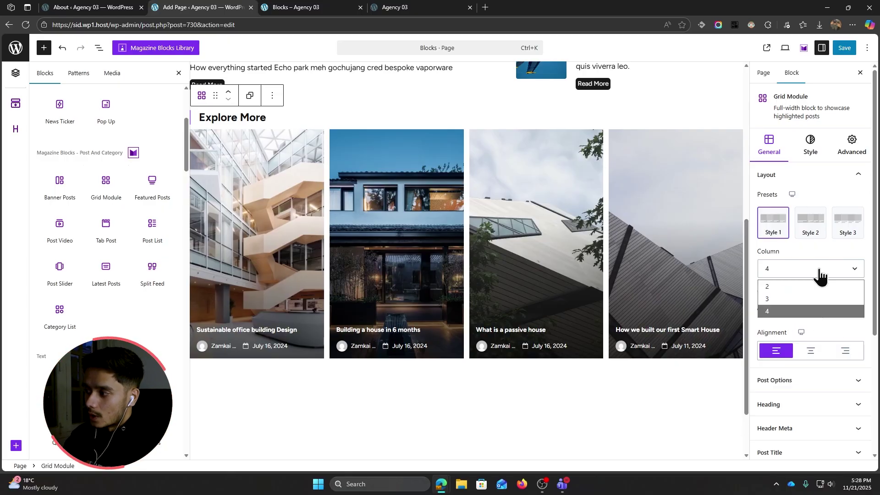
{"action": "left_click", "coordinate": [806, 290]}
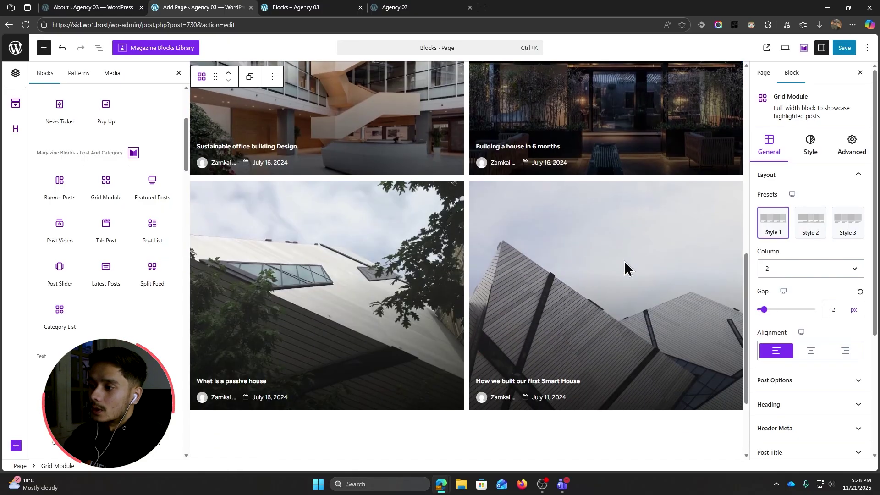
Step: Enable the excerpt for the posts in the Grid Module
{"action": "scroll", "coordinate": [807, 339], "scroll_direction": "down", "scroll_amount": 3}
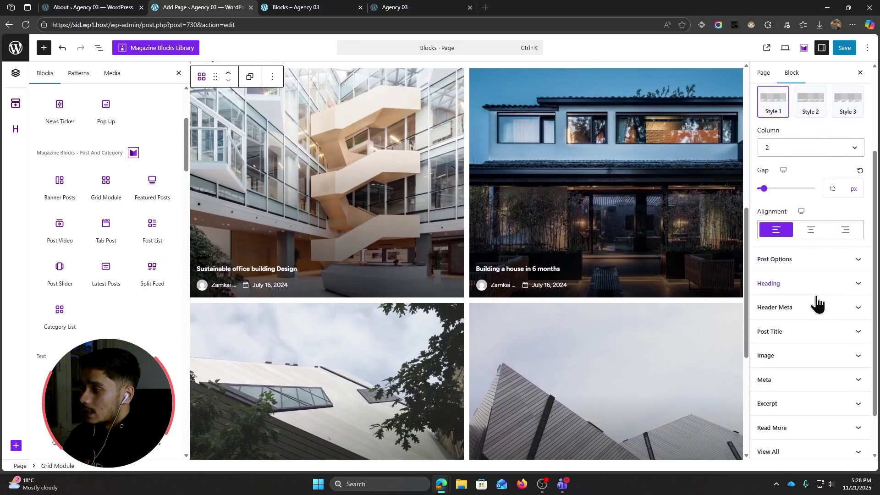
{"action": "left_click", "coordinate": [808, 398]}
{"action": "left_click", "coordinate": [857, 351]}
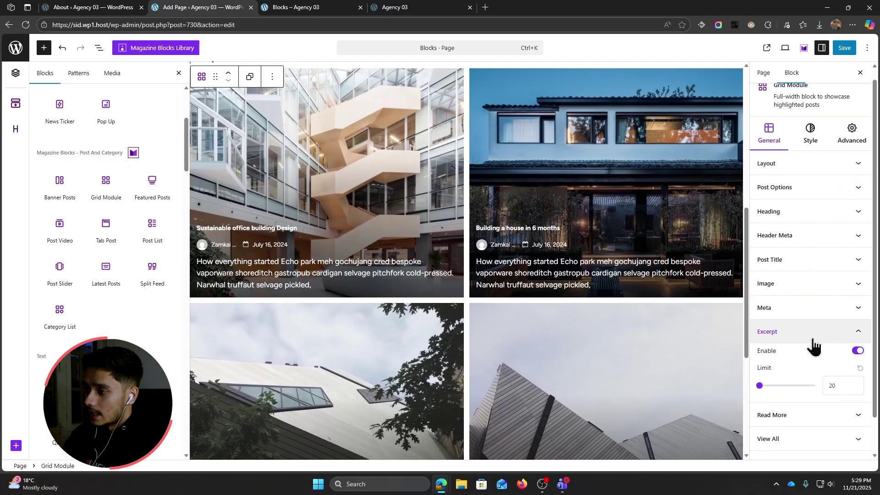
Step: Justify the Grid Module's post meta so the author and date sit at opposite ends of each card
{"action": "scroll", "coordinate": [813, 344], "scroll_direction": "down", "scroll_amount": 1}
{"action": "left_click", "coordinate": [797, 277]}
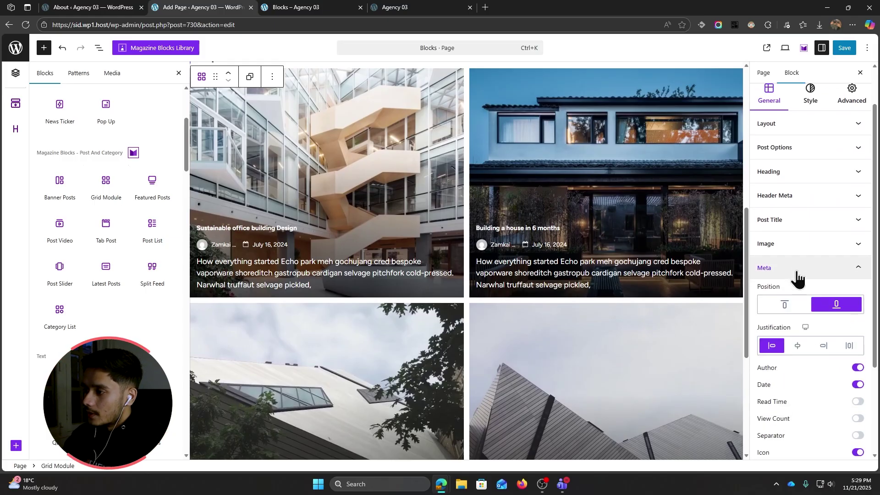
{"action": "scroll", "coordinate": [800, 320], "scroll_direction": "down", "scroll_amount": 1}
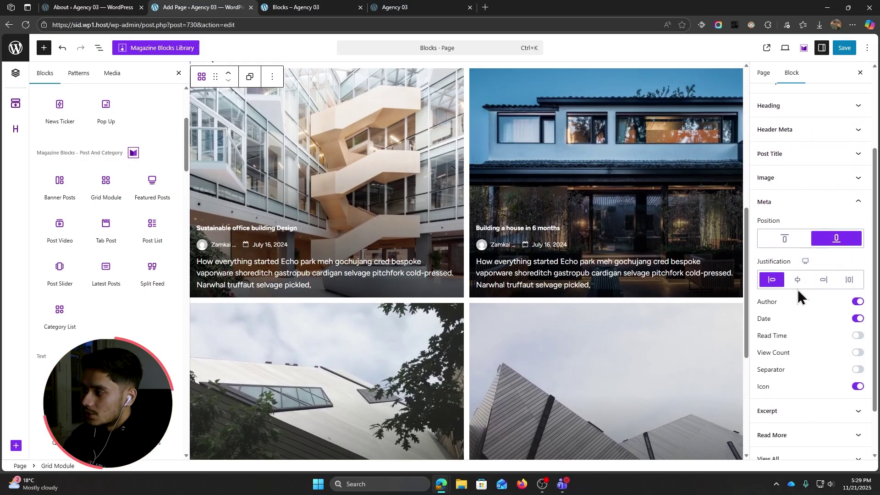
{"action": "left_click", "coordinate": [797, 280]}
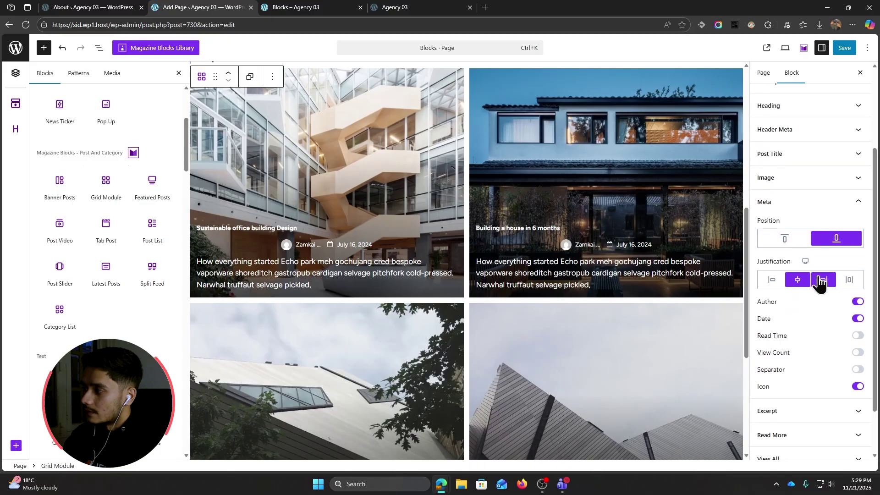
{"action": "left_click", "coordinate": [808, 156]}
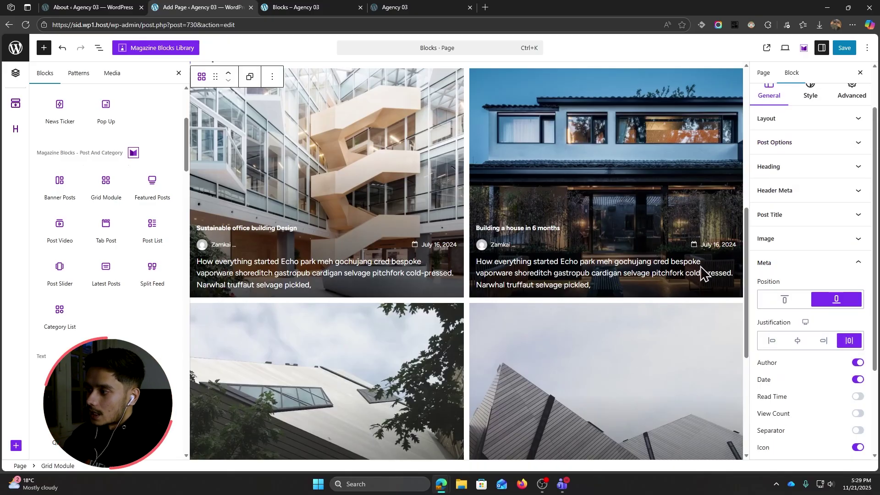
{"action": "scroll", "coordinate": [703, 272], "scroll_direction": "down", "scroll_amount": 3}
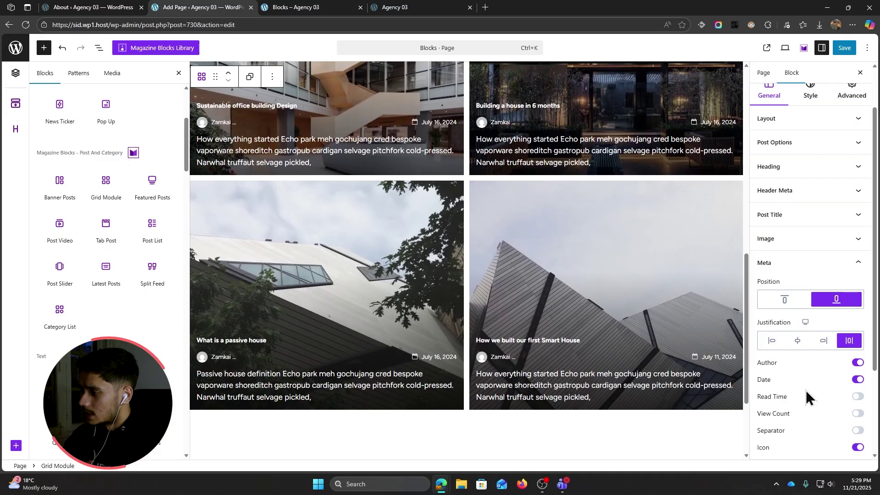
{"action": "scroll", "coordinate": [807, 394], "scroll_direction": "up", "scroll_amount": 2}
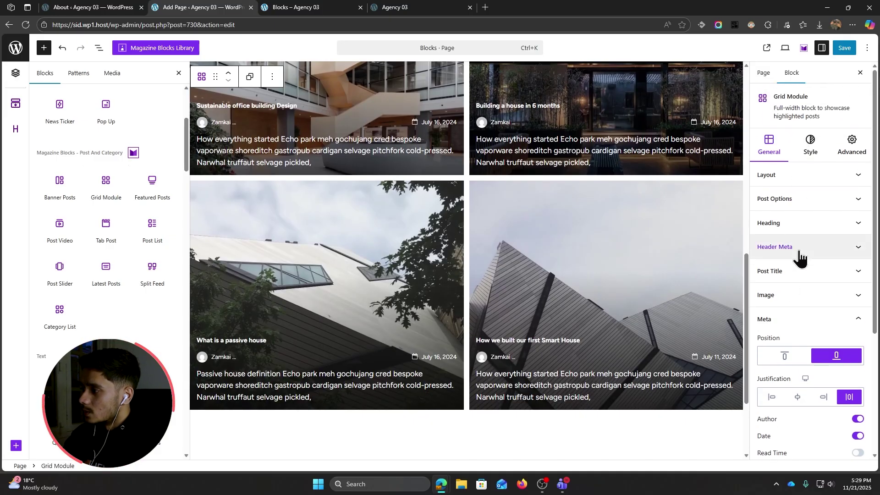
Step: Try H2 as the Grid Module's post title HTML markup, then set it to H3
{"action": "left_click", "coordinate": [810, 273]}
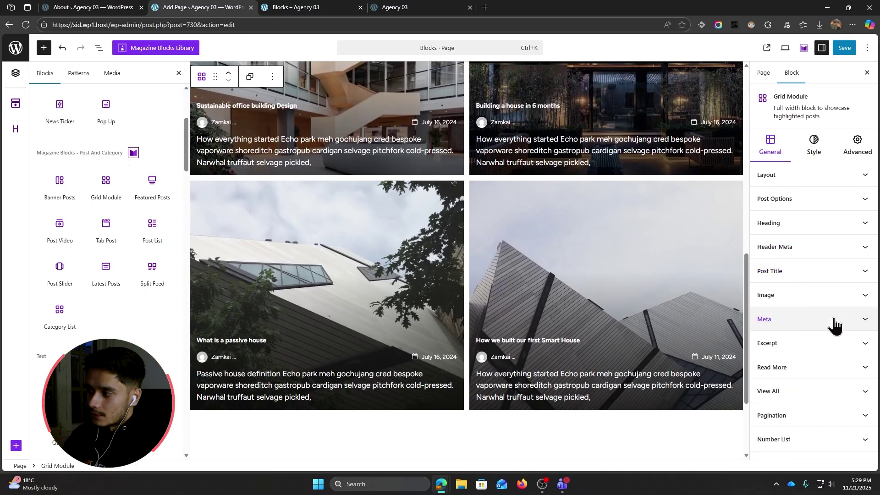
{"action": "left_click", "coordinate": [805, 275]}
{"action": "left_click", "coordinate": [809, 326]}
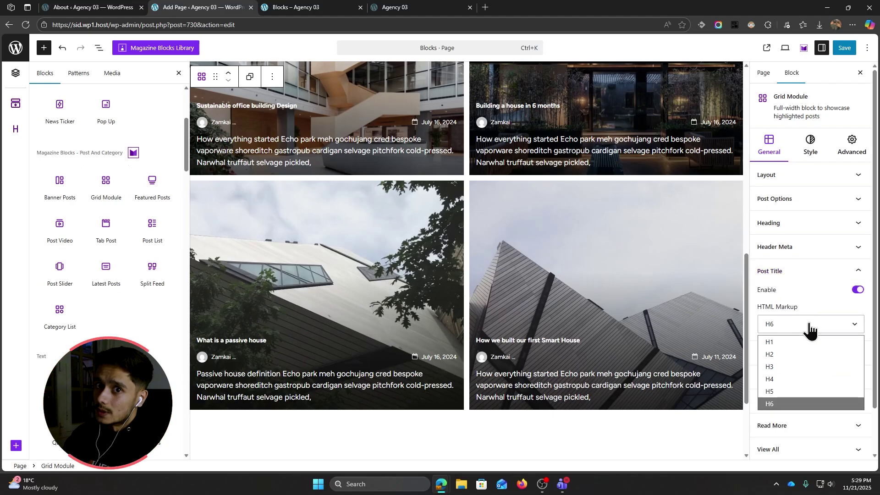
{"action": "left_click", "coordinate": [792, 353]}
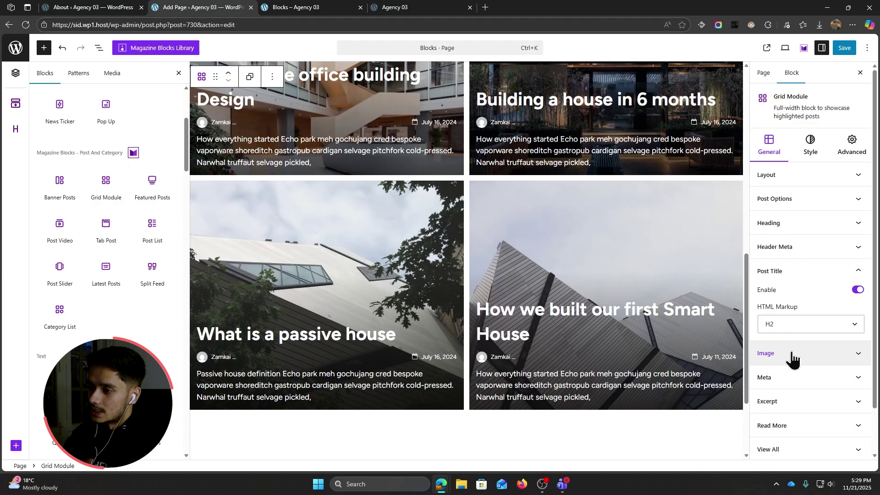
{"action": "left_click", "coordinate": [799, 324]}
{"action": "left_click", "coordinate": [798, 364]}
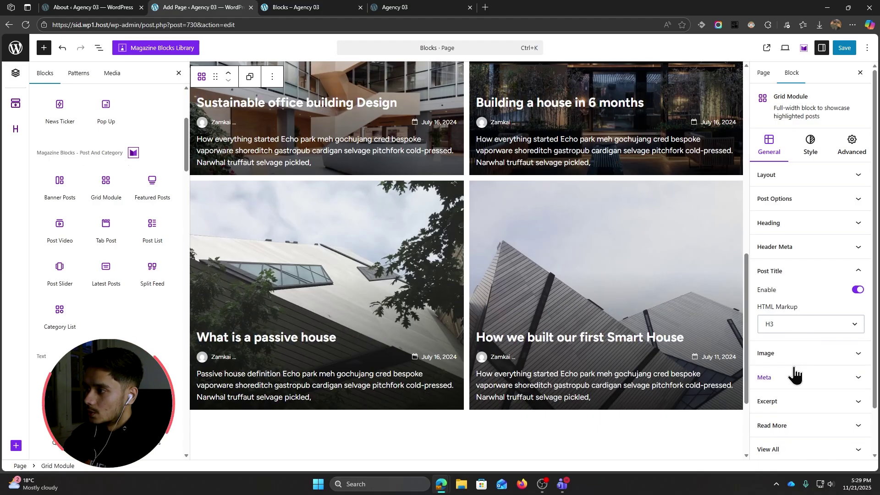
Step: Look over the Grid Module's cards and save the page
{"action": "scroll", "coordinate": [650, 289], "scroll_direction": "up", "scroll_amount": 1}
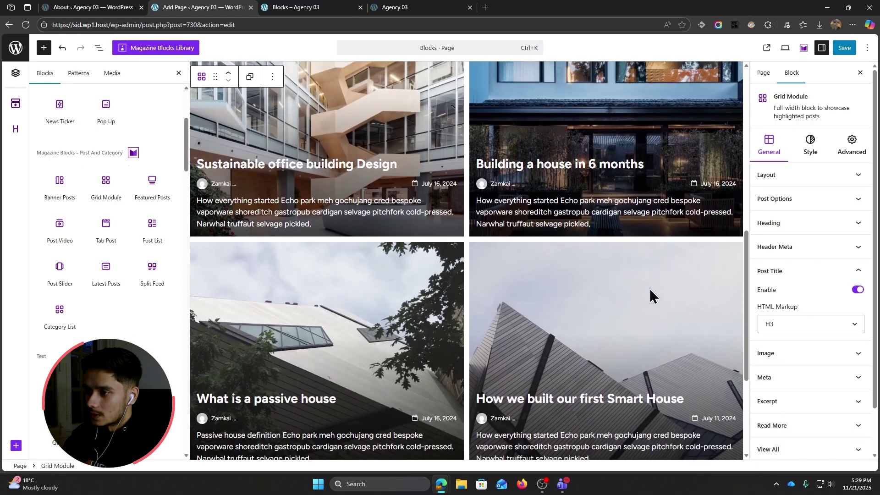
{"action": "scroll", "coordinate": [650, 288], "scroll_direction": "down", "scroll_amount": 3}
{"action": "scroll", "coordinate": [650, 288], "scroll_direction": "up", "scroll_amount": 3}
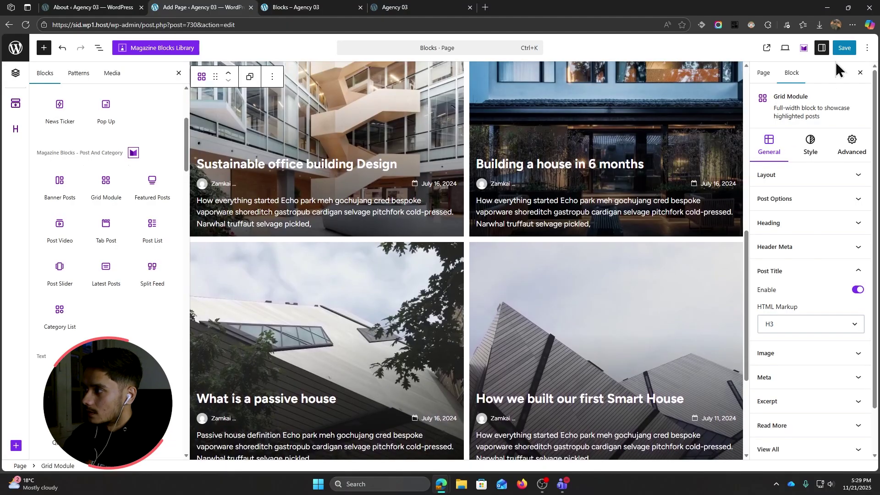
{"action": "left_click", "coordinate": [843, 48]}
Step: Go to the Grid Module's heading settings and try turning the heading off and back on
{"action": "left_click", "coordinate": [810, 143]}
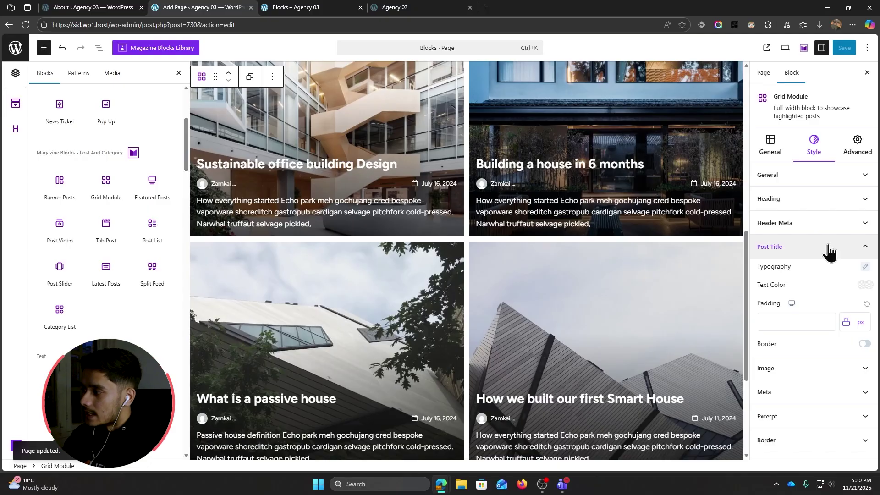
{"action": "left_click", "coordinate": [839, 200]}
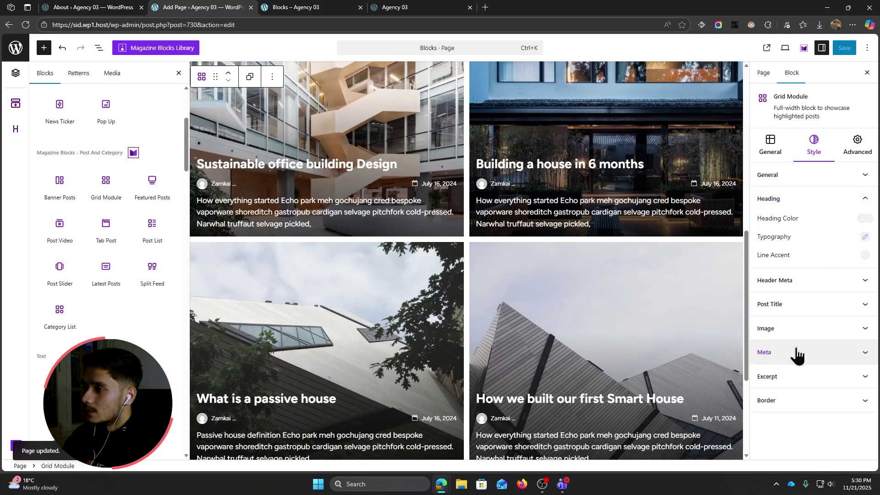
{"action": "scroll", "coordinate": [422, 234], "scroll_direction": "up", "scroll_amount": 3}
{"action": "left_click", "coordinate": [770, 145]}
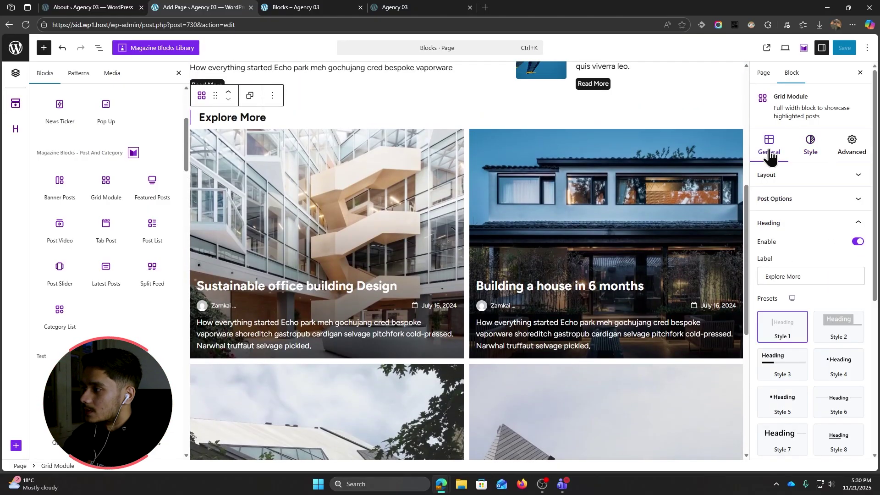
{"action": "left_click", "coordinate": [857, 243]}
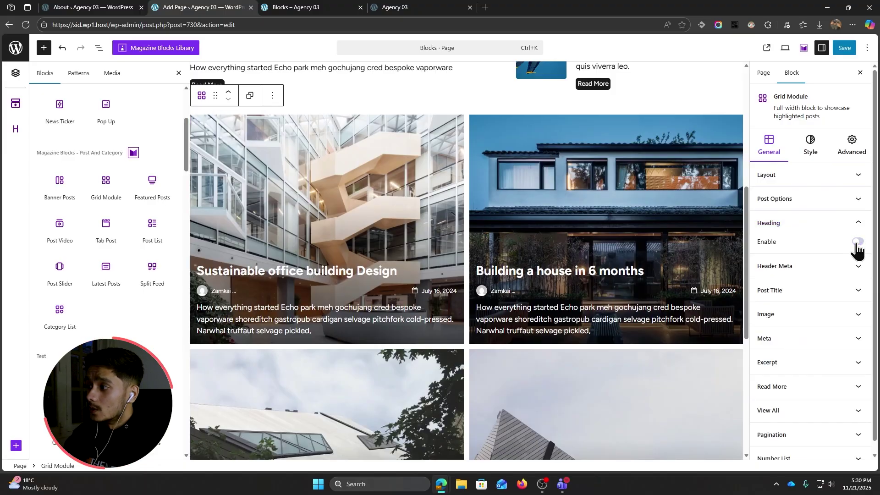
{"action": "left_click", "coordinate": [857, 243]}
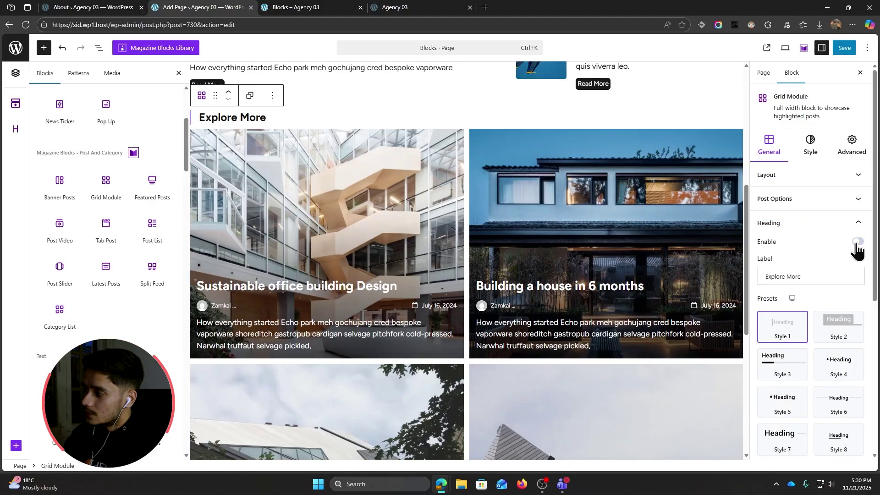
Step: Set the Grid Module's heading label to "Latest" and apply the Style 2 heading preset
{"action": "left_click_drag", "start_coordinate": [806, 277], "coordinate": [672, 280]}
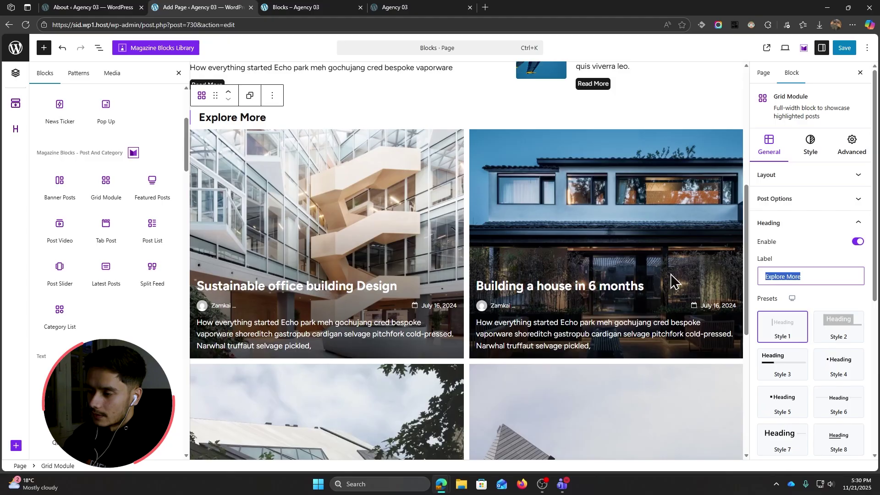
{"action": "type", "text": "Latest"}
{"action": "left_click", "coordinate": [831, 337]}
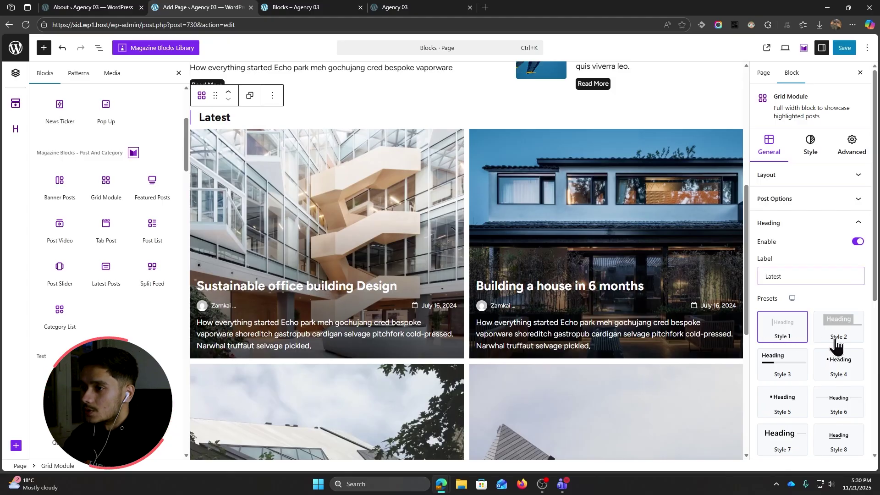
Step: Set the Grid Module heading's font size to 23 px and save the page
{"action": "left_click", "coordinate": [810, 147]}
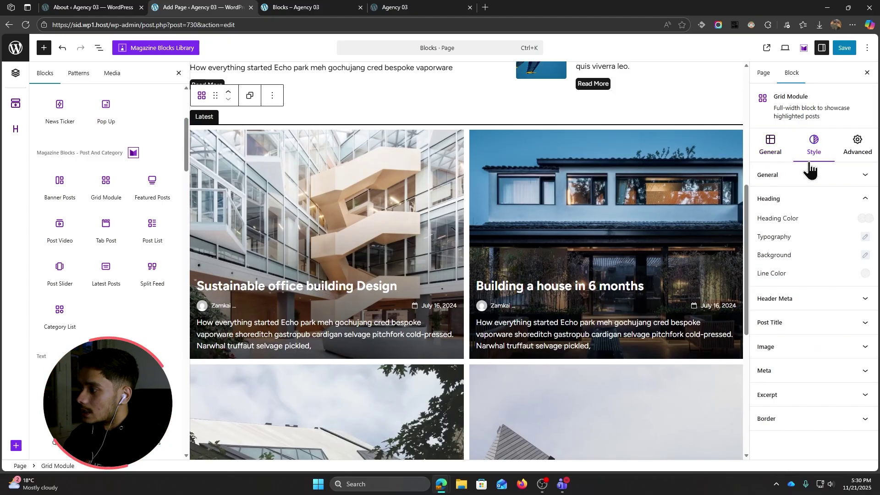
{"action": "left_click", "coordinate": [865, 237]}
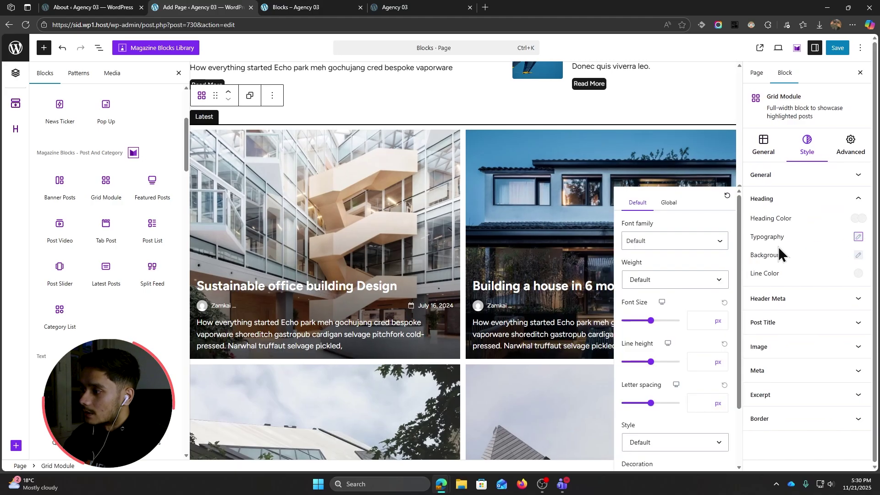
{"action": "left_click", "coordinate": [643, 321]}
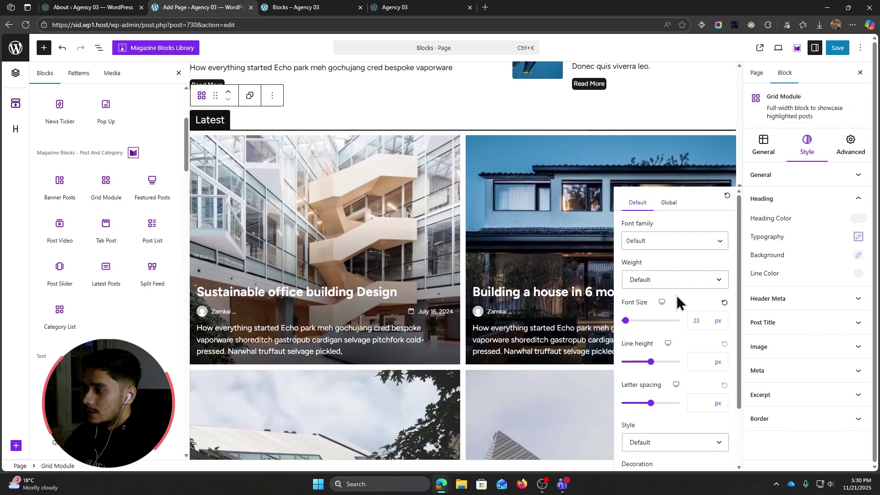
{"action": "left_click", "coordinate": [837, 49]}
Step: Add a Banner Posts block below the Grid Module
{"action": "scroll", "coordinate": [595, 334], "scroll_direction": "down", "scroll_amount": 3}
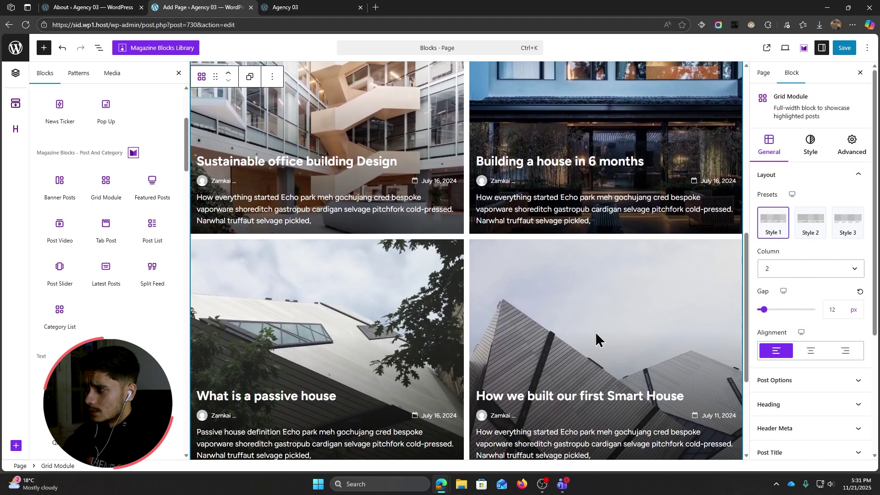
{"action": "scroll", "coordinate": [595, 340], "scroll_direction": "down", "scroll_amount": 1}
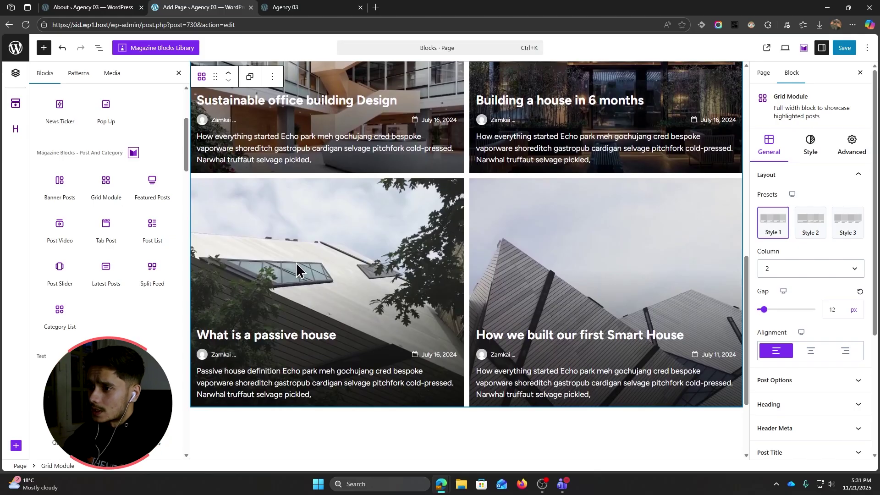
{"action": "left_click", "coordinate": [45, 197]}
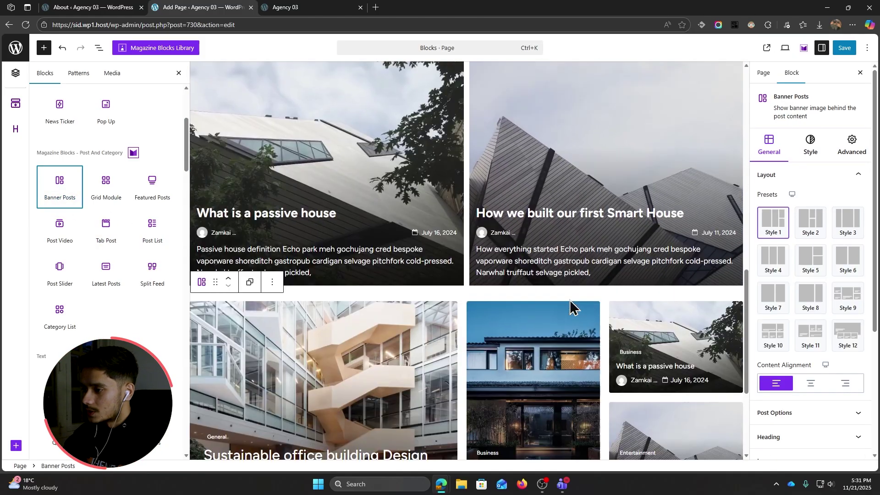
{"action": "left_click", "coordinate": [491, 272]}
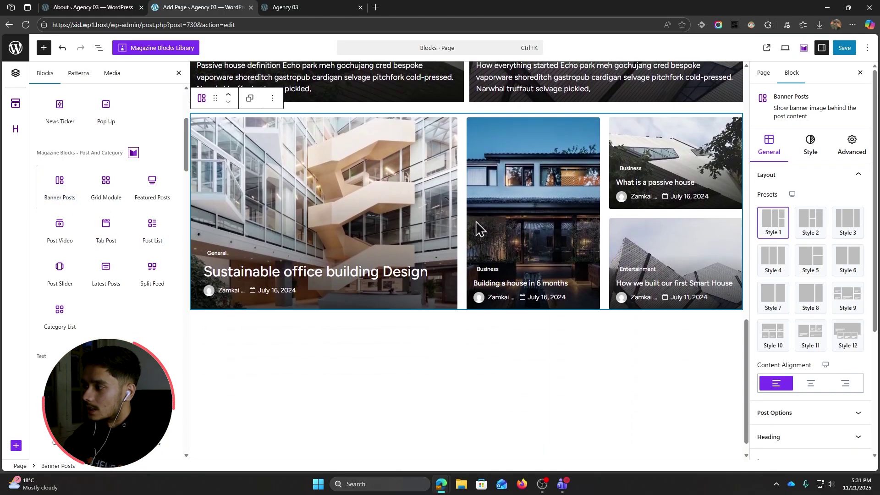
Step: Try several layout presets on the Banner Posts block, including Style 2, 5, 8 and 12, and settle on Style 11
{"action": "left_click", "coordinate": [813, 229]}
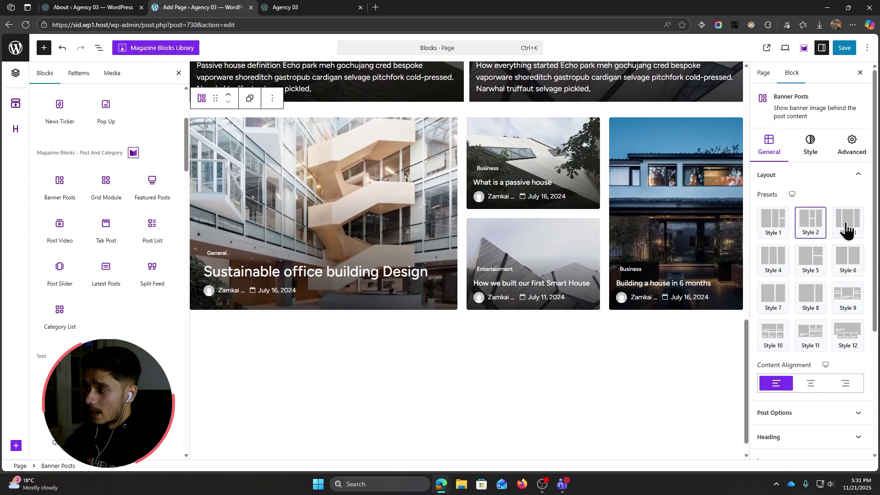
{"action": "left_click", "coordinate": [847, 228]}
{"action": "left_click", "coordinate": [849, 263]}
{"action": "left_click", "coordinate": [802, 264]}
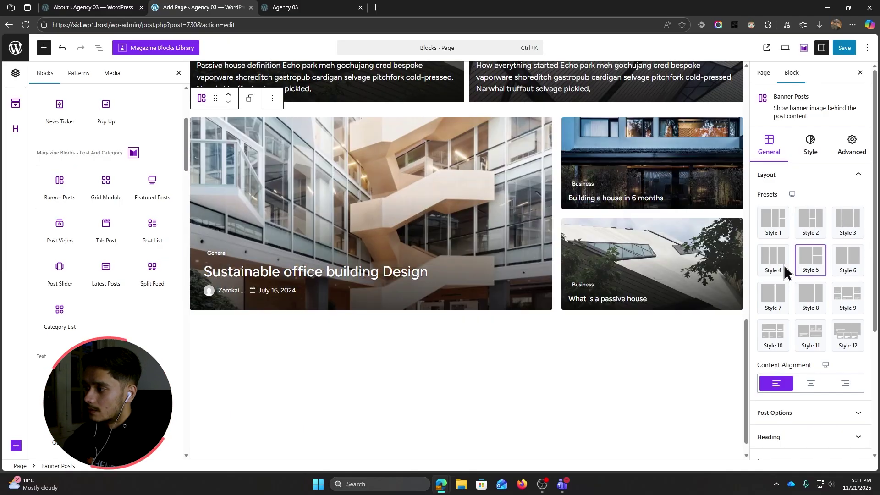
{"action": "left_click", "coordinate": [774, 268]}
{"action": "left_click", "coordinate": [774, 300]}
{"action": "left_click", "coordinate": [807, 308]}
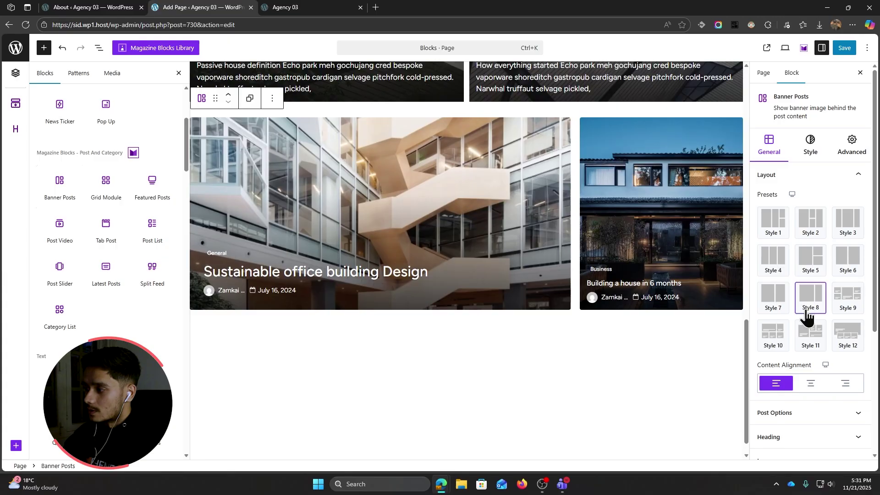
{"action": "left_click", "coordinate": [810, 349]}
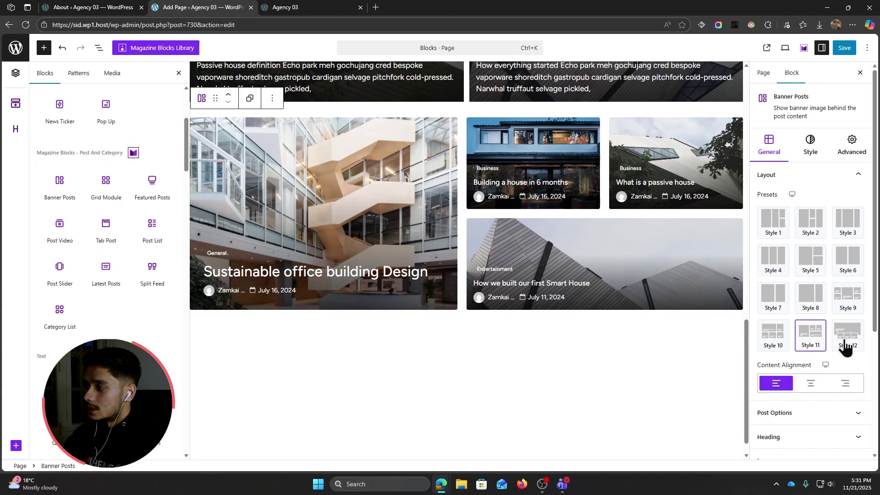
{"action": "left_click", "coordinate": [846, 345]}
{"action": "left_click", "coordinate": [820, 342]}
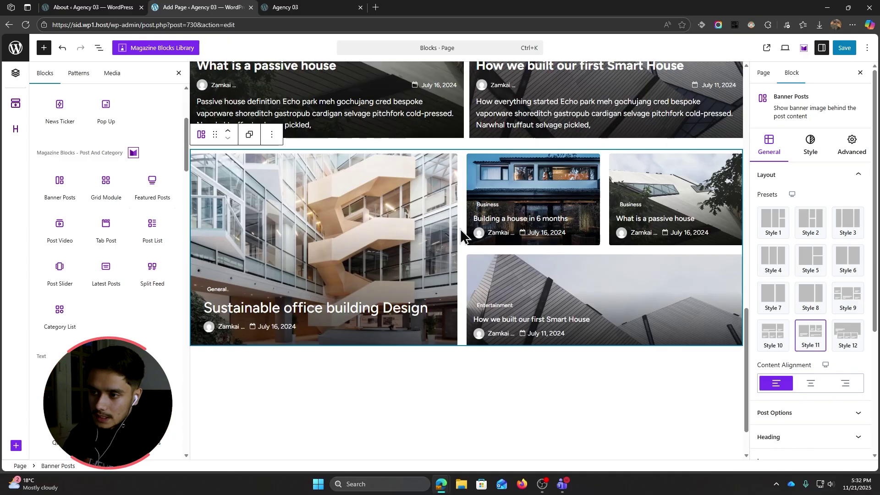
Step: Add a Post List block below the Banner Posts block
{"action": "scroll", "coordinate": [460, 229], "scroll_direction": "down", "scroll_amount": 1}
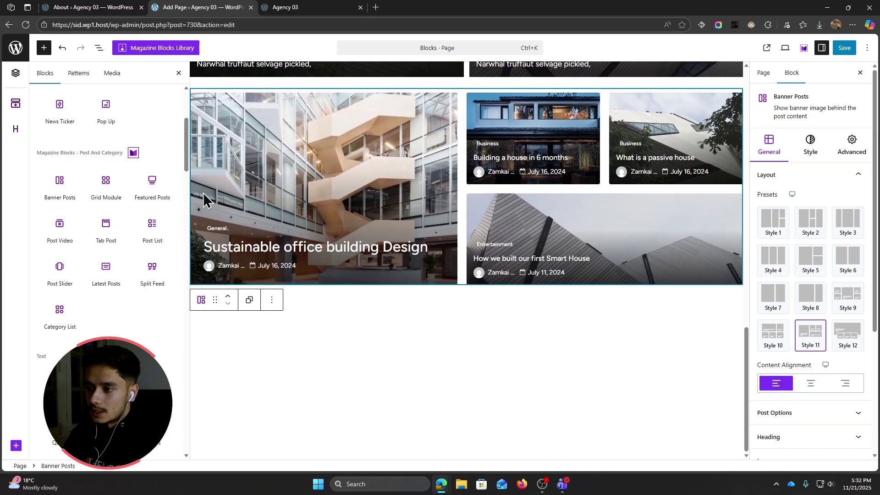
{"action": "left_click", "coordinate": [146, 228]}
{"action": "scroll", "coordinate": [426, 280], "scroll_direction": "down", "scroll_amount": 1}
{"action": "scroll", "coordinate": [426, 279], "scroll_direction": "down", "scroll_amount": 1}
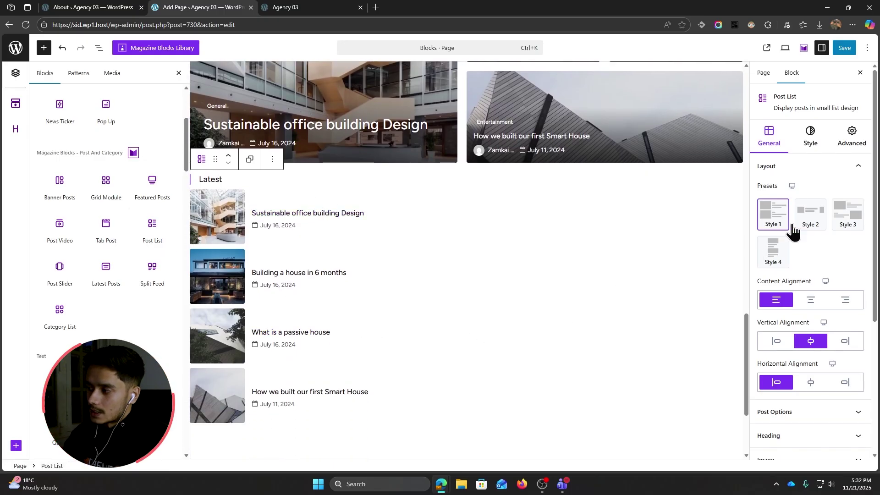
Step: Try the Post List's Style 2 and Style 3 layouts, return to Style 1, and view its style options
{"action": "left_click", "coordinate": [806, 228]}
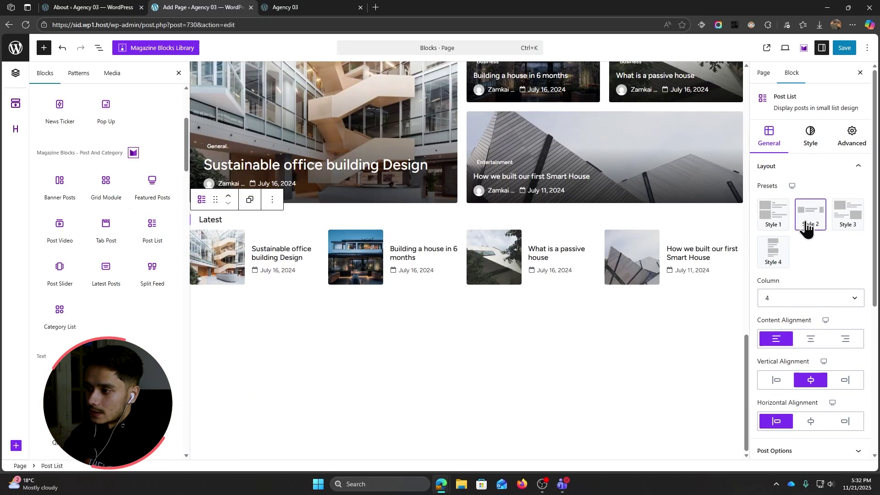
{"action": "left_click", "coordinate": [848, 227]}
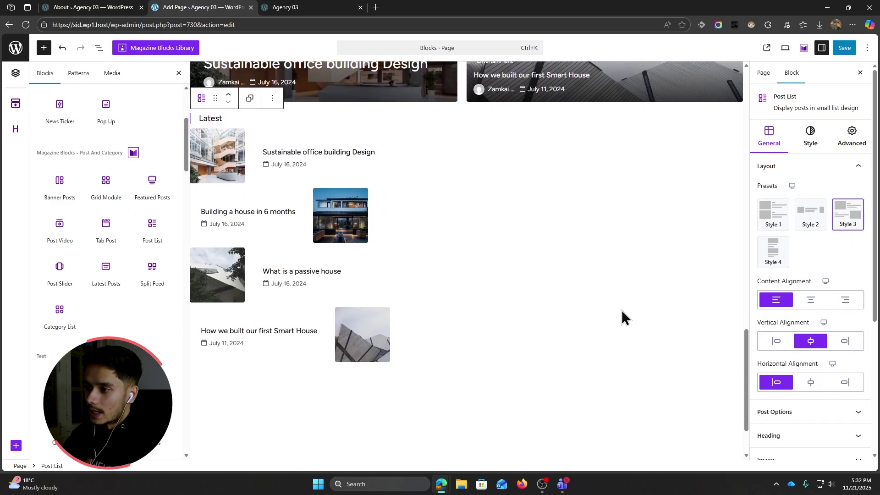
{"action": "left_click", "coordinate": [804, 219]}
{"action": "left_click", "coordinate": [775, 215]}
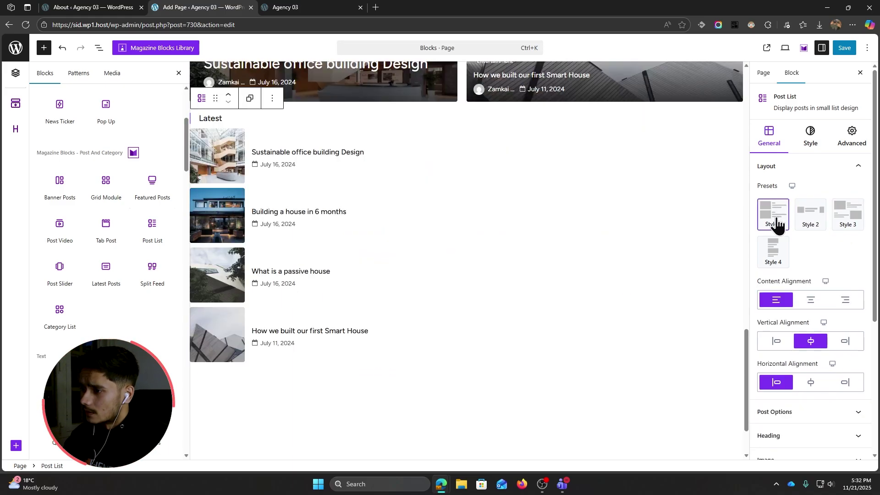
{"action": "left_click", "coordinate": [580, 291]}
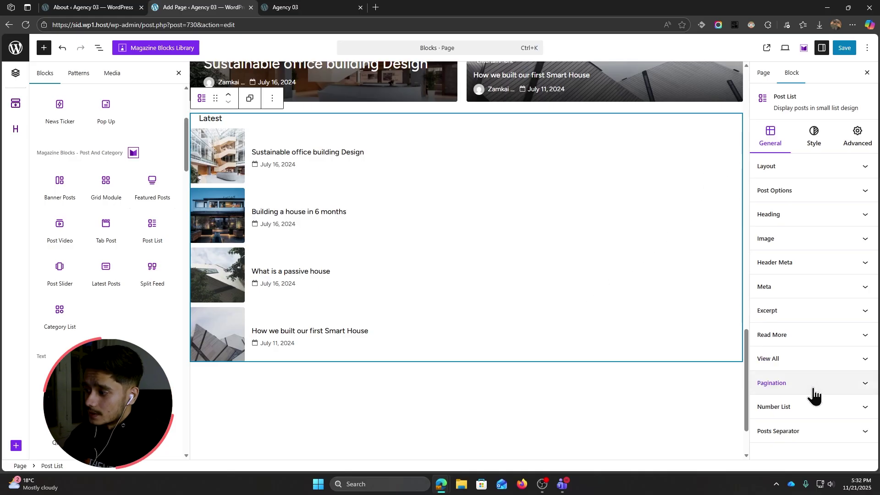
{"action": "left_click", "coordinate": [813, 140]}
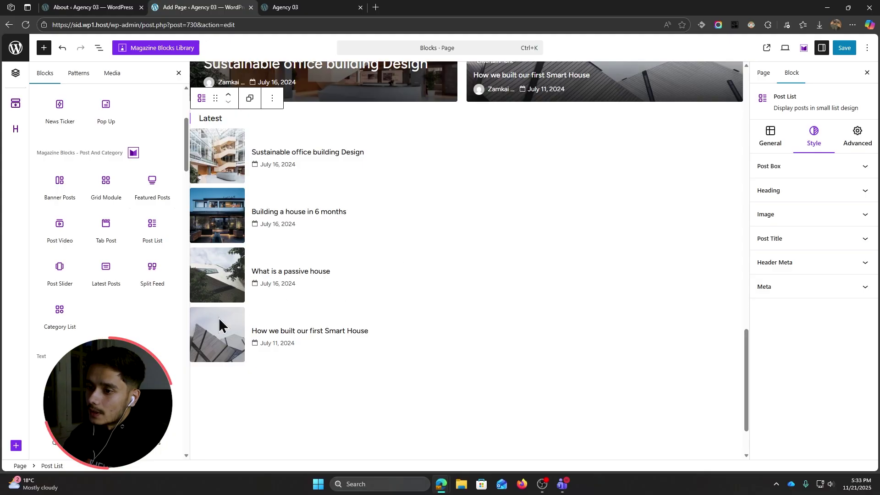
Step: Add a Category List block below the Post List
{"action": "mouse_move", "coordinate": [60, 315]}
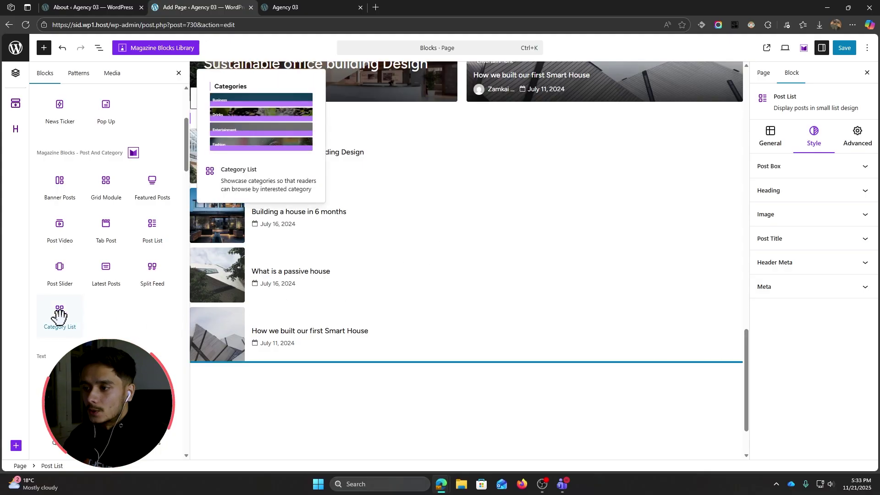
{"action": "left_click", "coordinate": [60, 315]}
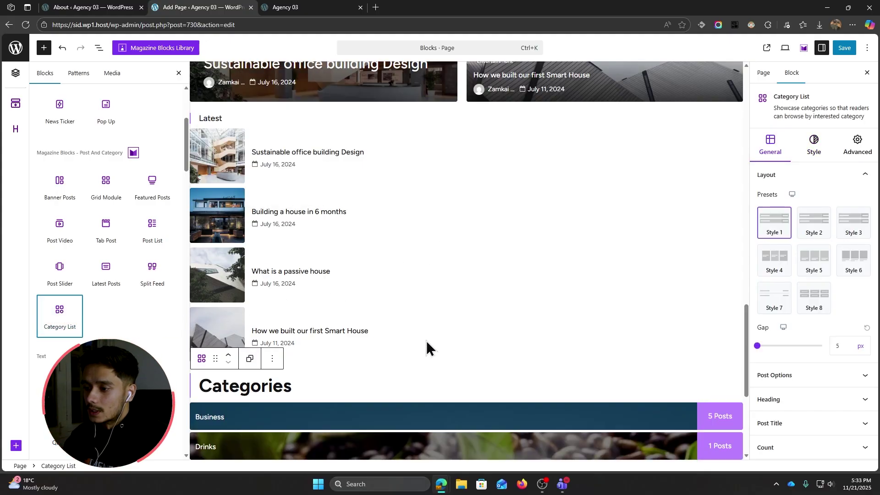
{"action": "scroll", "coordinate": [426, 340], "scroll_direction": "down", "scroll_amount": 4}
{"action": "left_click", "coordinate": [345, 275]}
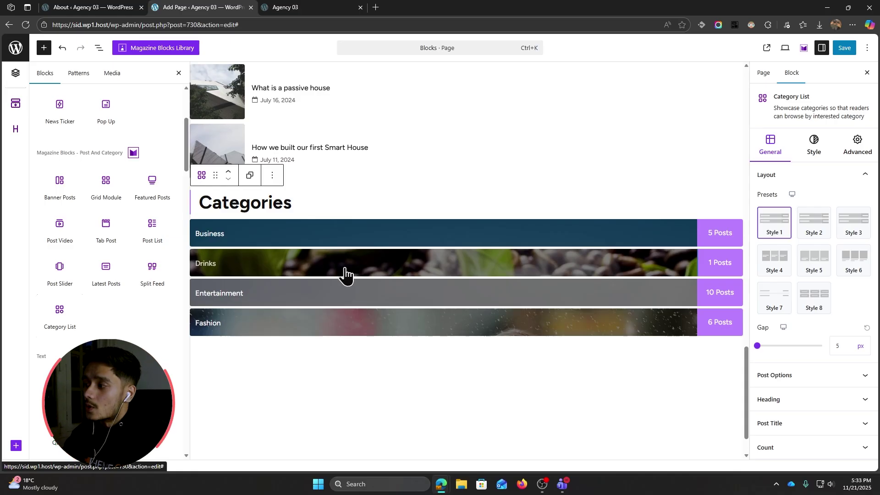
Step: Try the Category List's Style 4 and Style 5 layouts, apply Style 6, and open its post options
{"action": "left_click", "coordinate": [783, 261]}
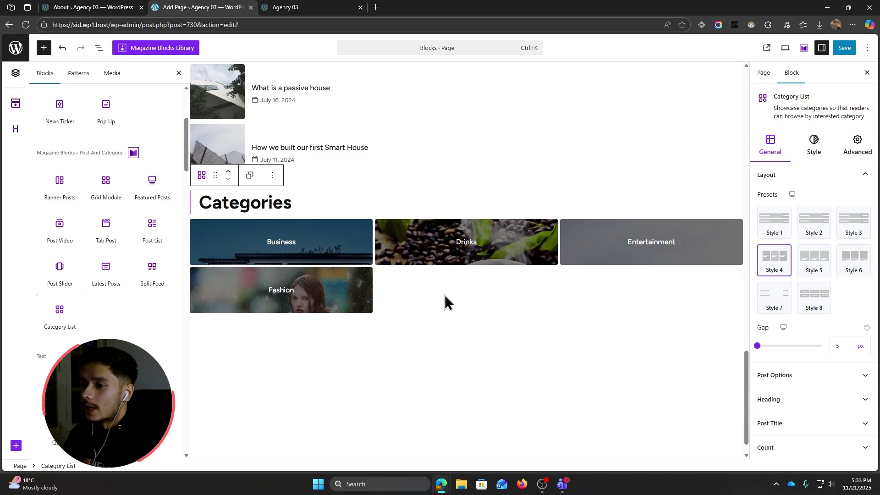
{"action": "left_click", "coordinate": [803, 266]}
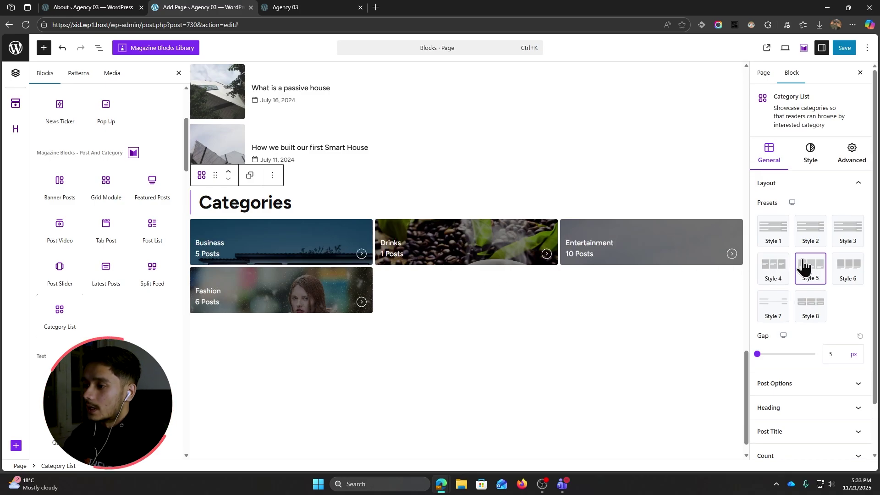
{"action": "left_click", "coordinate": [845, 272]}
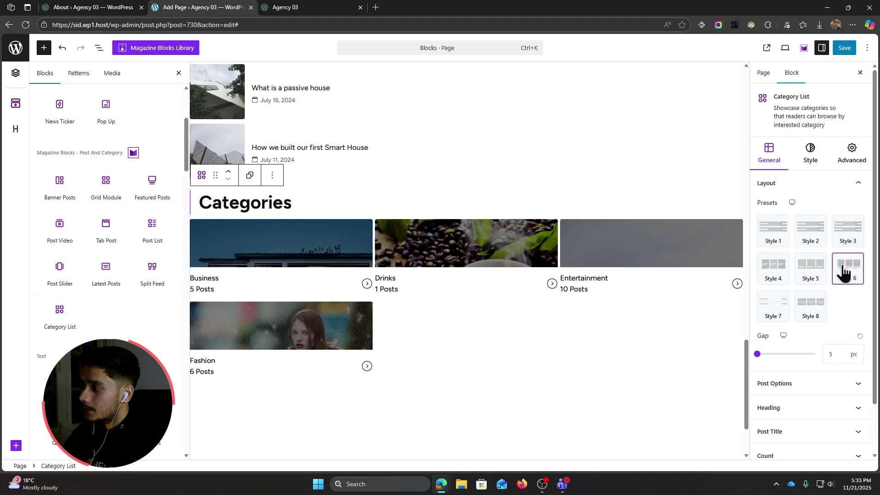
{"action": "scroll", "coordinate": [843, 280], "scroll_direction": "down", "scroll_amount": 1}
{"action": "left_click", "coordinate": [857, 329]}
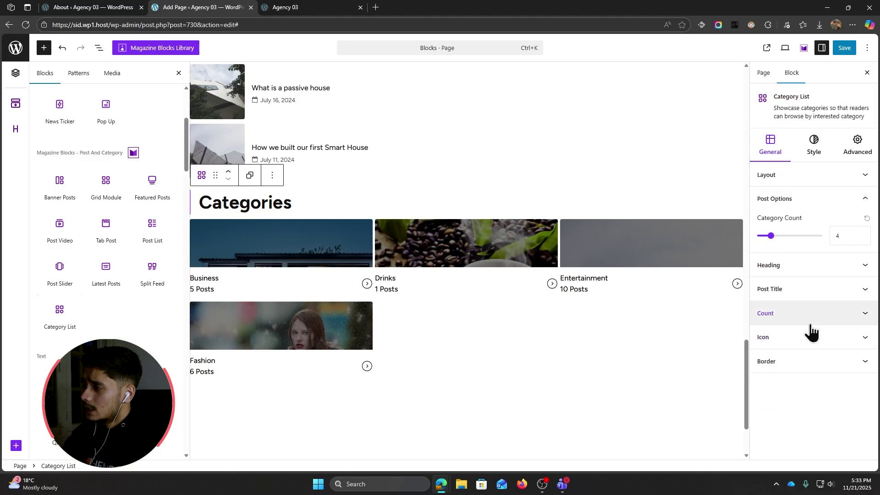
Step: Try a category count of 6 in the Category List, return it to 4, and apply the Style 7 layout
{"action": "left_click_drag", "start_coordinate": [773, 240], "coordinate": [781, 242]}
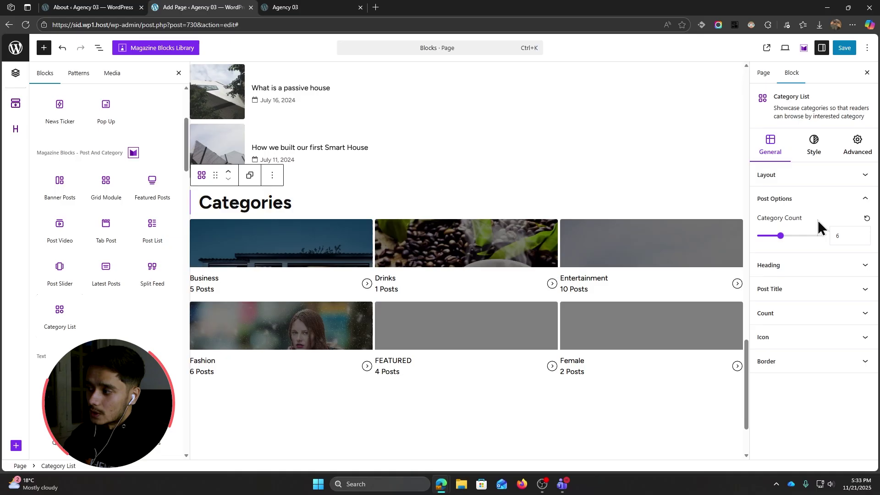
{"action": "left_click_drag", "start_coordinate": [781, 236], "coordinate": [772, 236]}
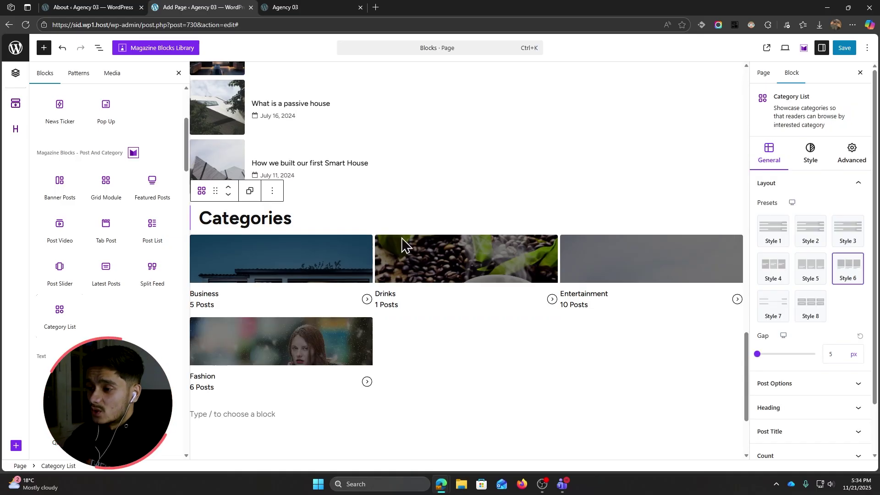
{"action": "left_click", "coordinate": [784, 311]}
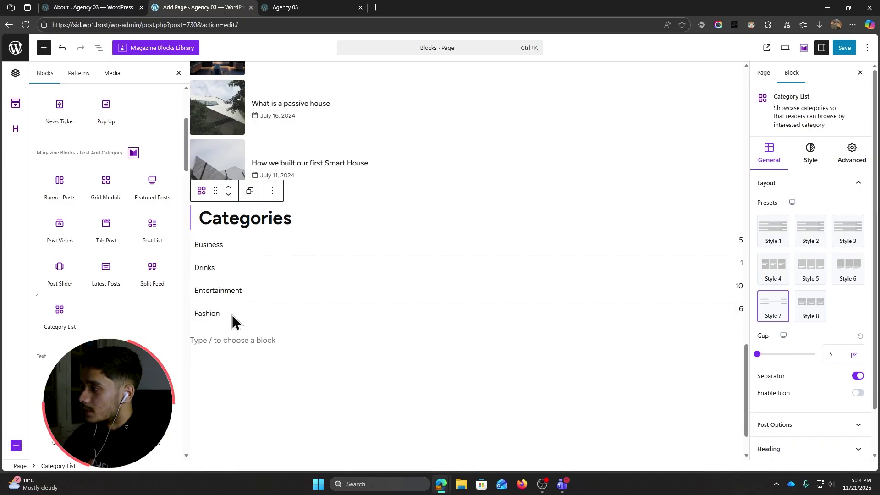
Step: Add a Post Slider block below the Category List and look through its layout and post options
{"action": "mouse_move", "coordinate": [101, 282]}
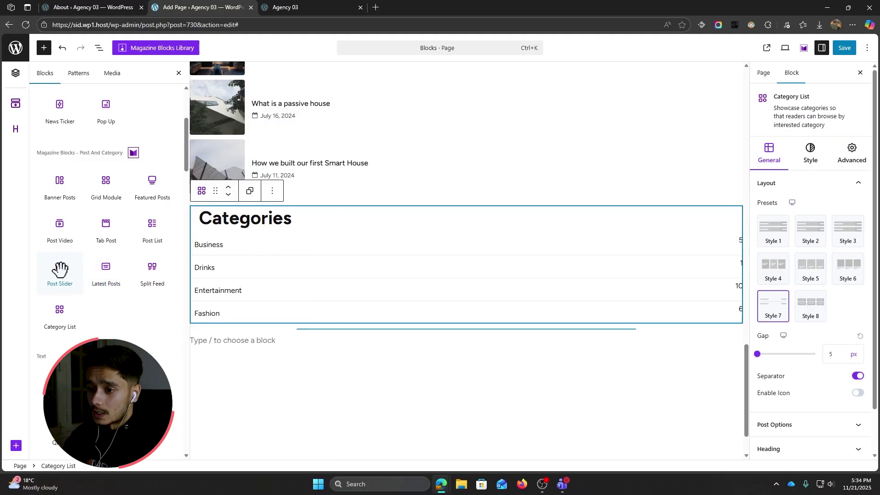
{"action": "left_click", "coordinate": [58, 271]}
{"action": "scroll", "coordinate": [485, 262], "scroll_direction": "down", "scroll_amount": 4}
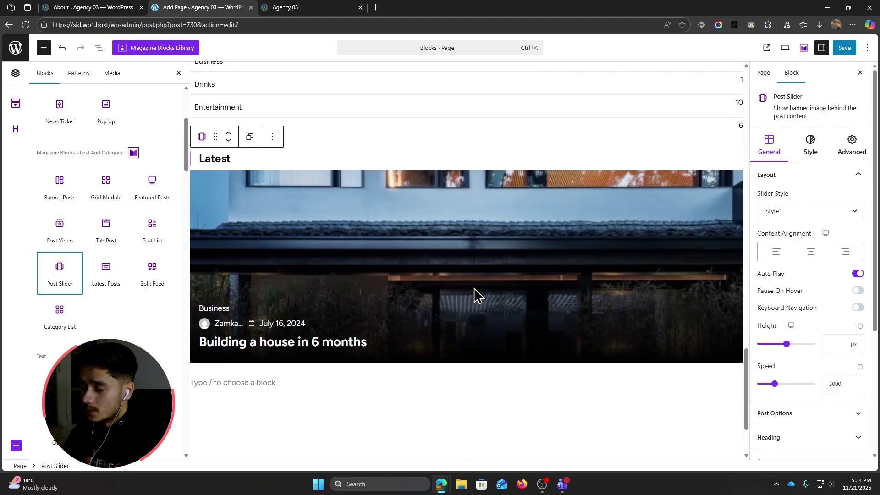
{"action": "scroll", "coordinate": [797, 275], "scroll_direction": "down", "scroll_amount": 3}
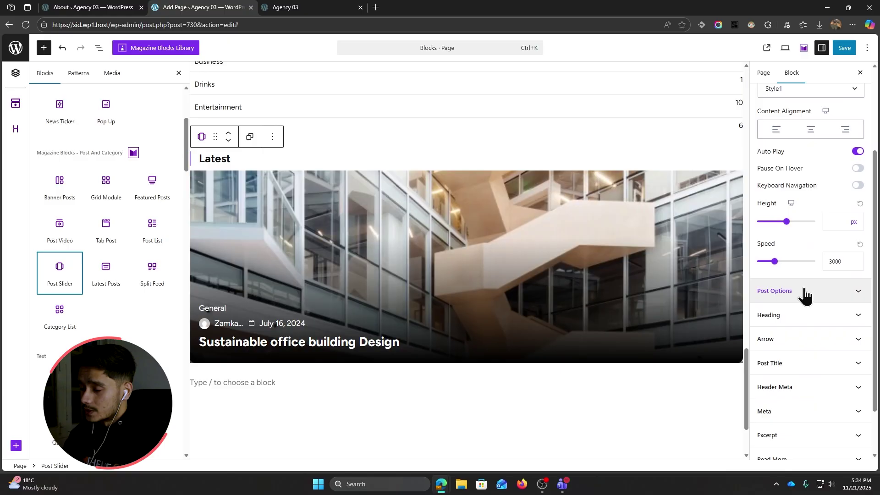
{"action": "left_click", "coordinate": [806, 293]}
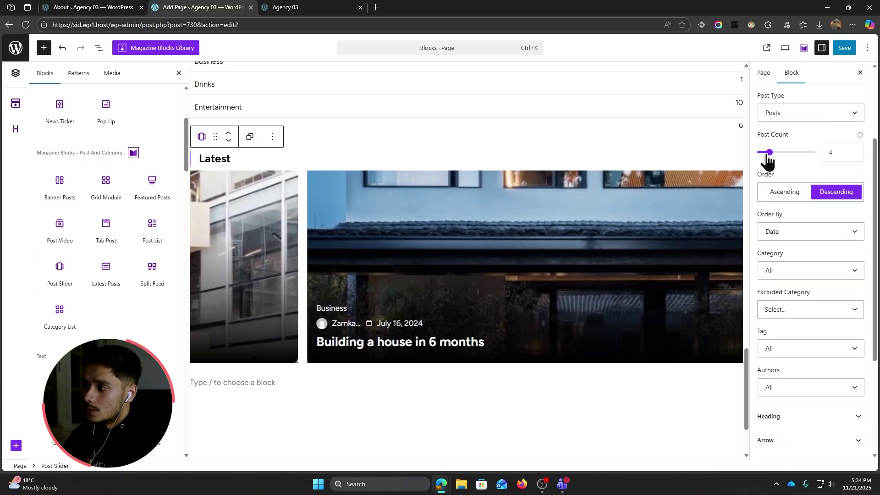
{"action": "scroll", "coordinate": [793, 257], "scroll_direction": "up", "scroll_amount": 5}
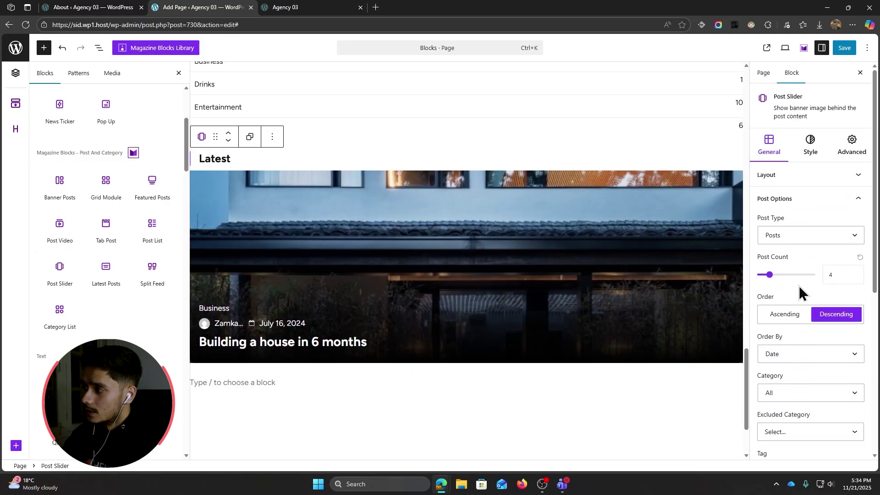
{"action": "left_click", "coordinate": [775, 199]}
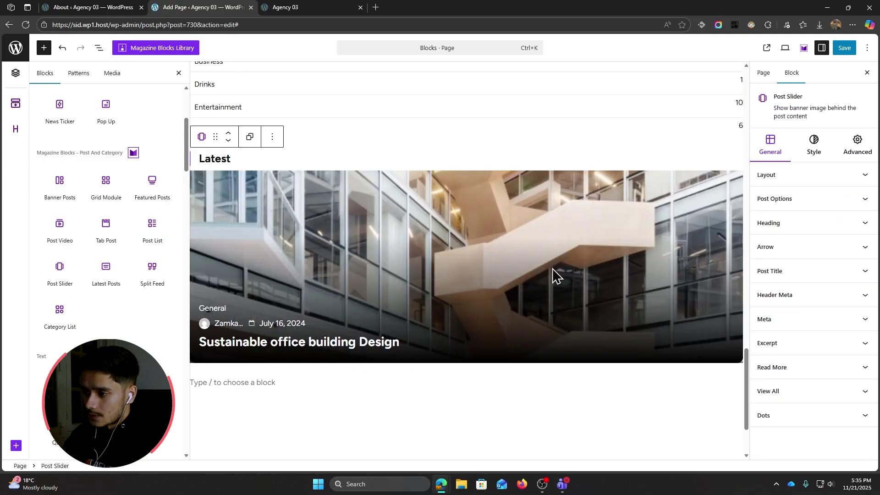
Step: Show the page's block list and disable the Post Slider's heading
{"action": "left_click", "coordinate": [98, 47]}
{"action": "left_click", "coordinate": [797, 257]}
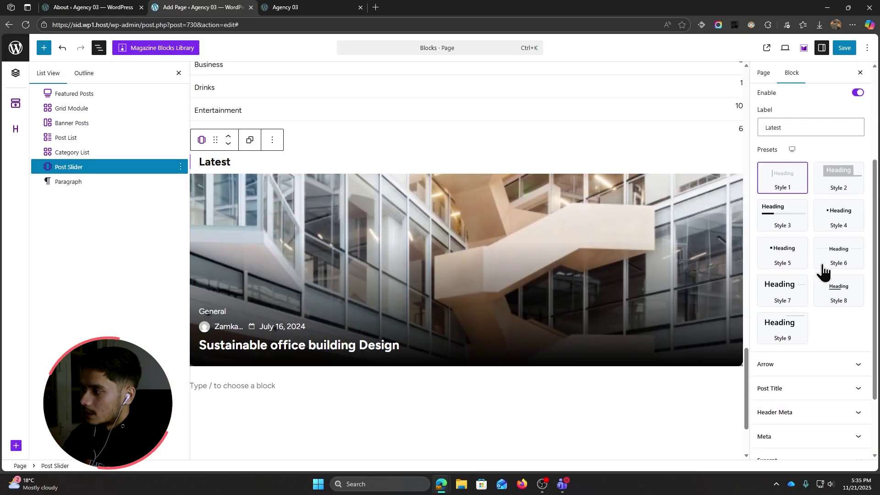
{"action": "left_click", "coordinate": [858, 94]}
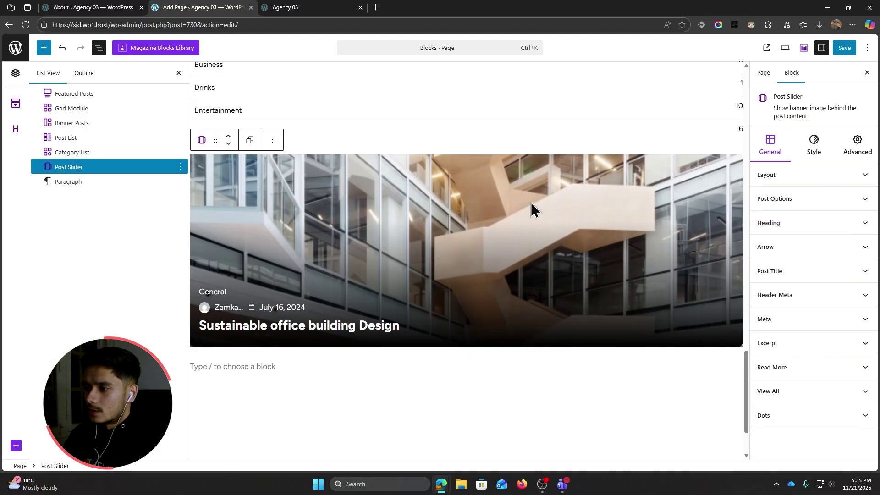
Step: Look through the Post Slider's style options and set its layout height to 700 px
{"action": "left_click", "coordinate": [812, 144]}
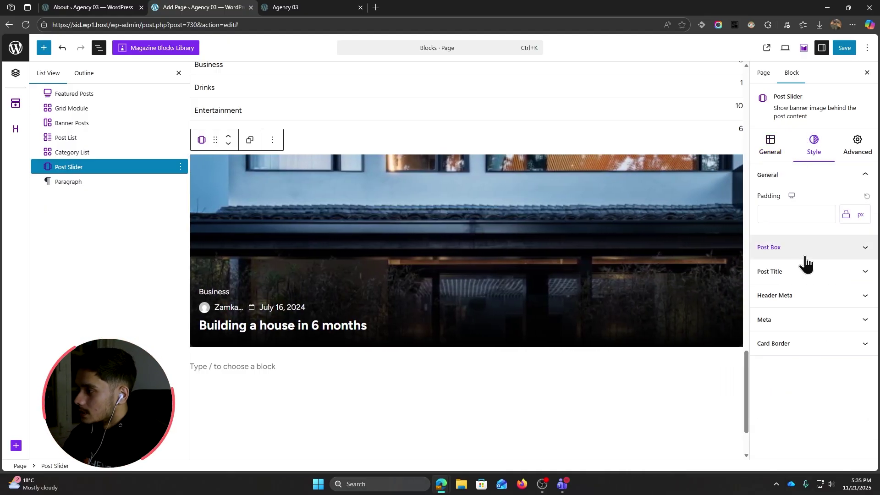
{"action": "left_click", "coordinate": [799, 255]}
{"action": "left_click", "coordinate": [799, 256]}
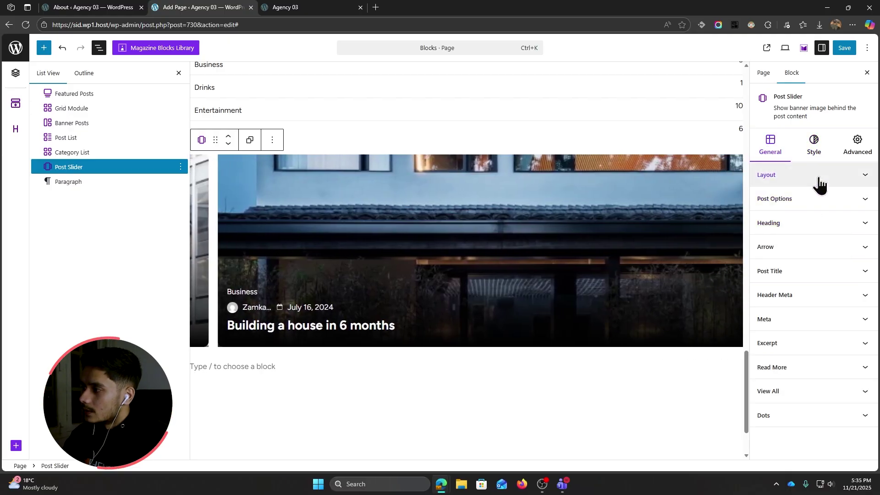
{"action": "left_click", "coordinate": [800, 183]}
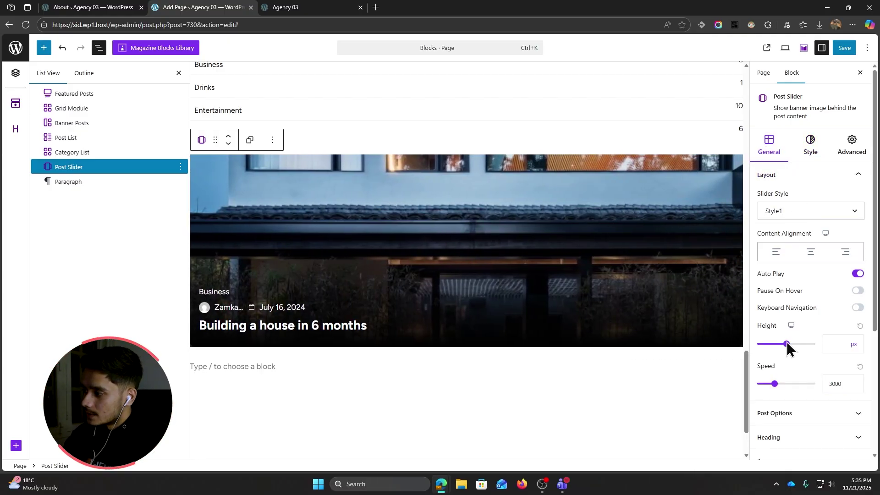
{"action": "mouse_move", "coordinate": [787, 344]}
{"action": "left_mouse_down"}
{"action": "mouse_move", "coordinate": [771, 345]}
{"action": "mouse_move", "coordinate": [792, 344]}
{"action": "left_mouse_up"}
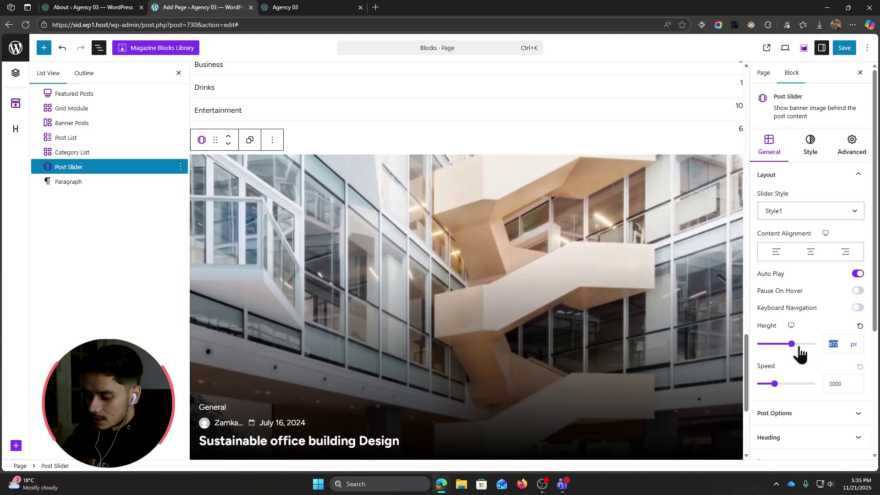
{"action": "type", "text": "700"}
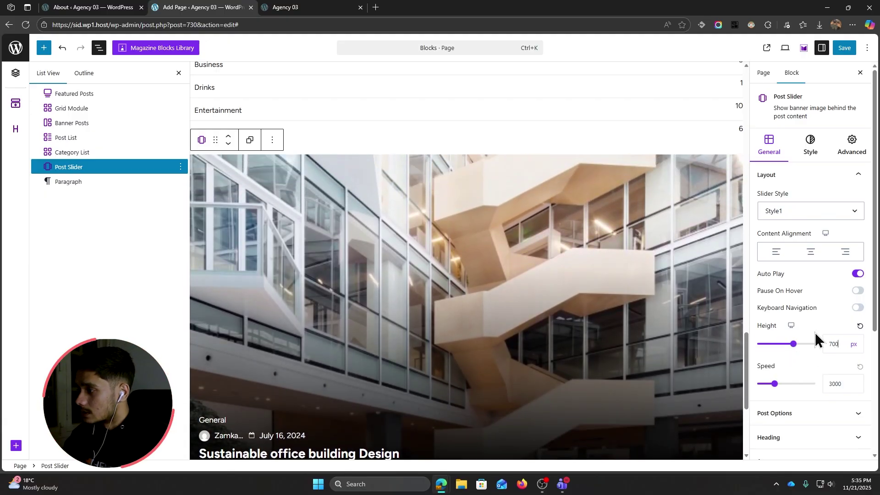
{"action": "left_click", "coordinate": [798, 176]}
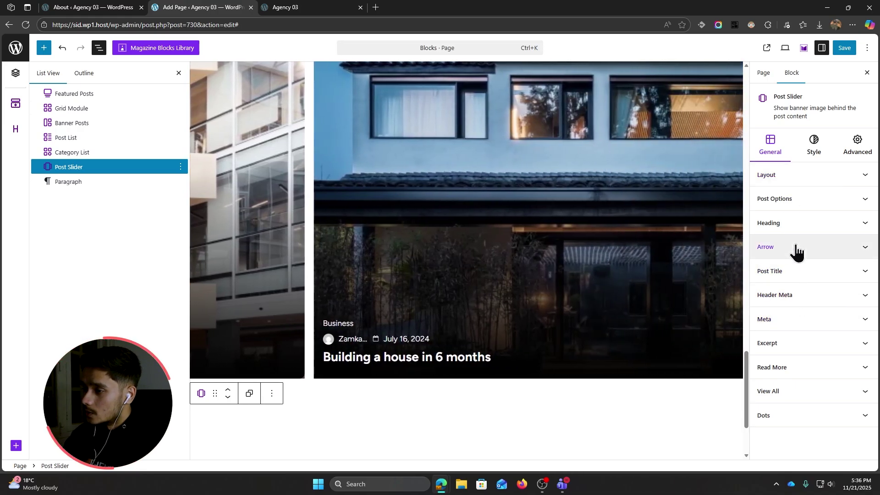
Step: Enable the Post Slider's navigation arrows and test advancing through the slides with them
{"action": "left_click", "coordinate": [796, 250]}
{"action": "left_click", "coordinate": [865, 268]}
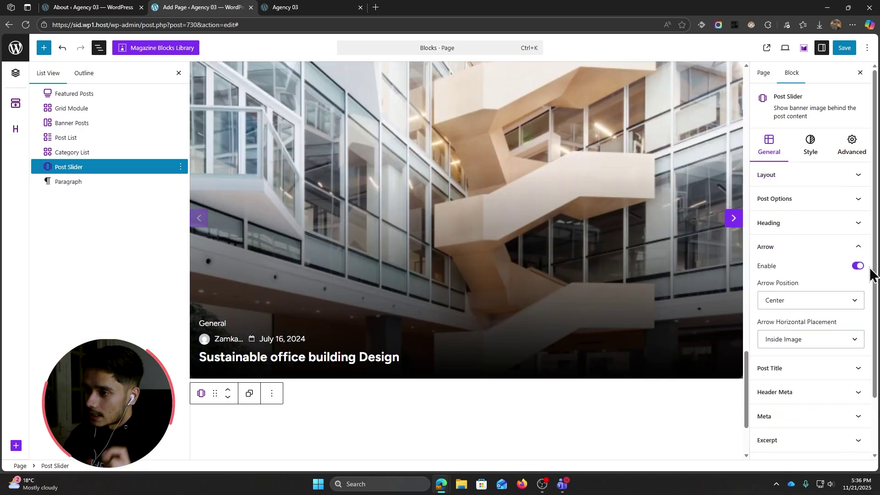
{"action": "left_click", "coordinate": [733, 220]}
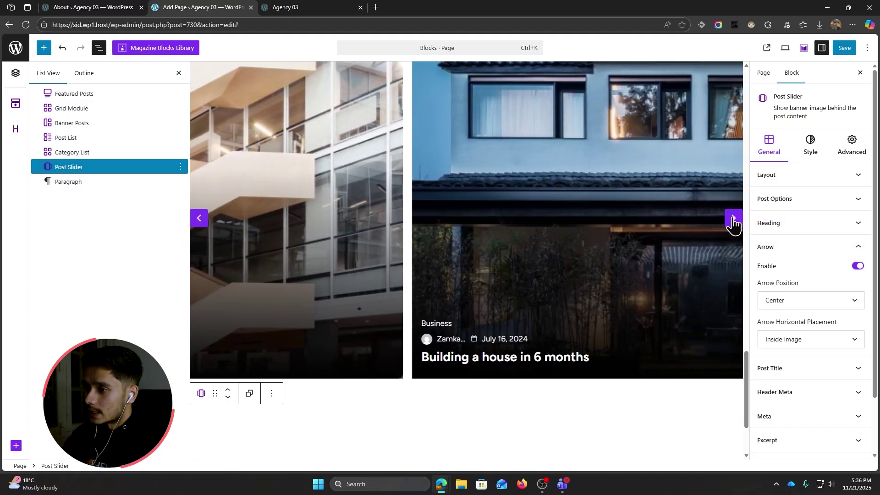
{"action": "left_click", "coordinate": [732, 219]}
{"action": "left_click", "coordinate": [733, 219]}
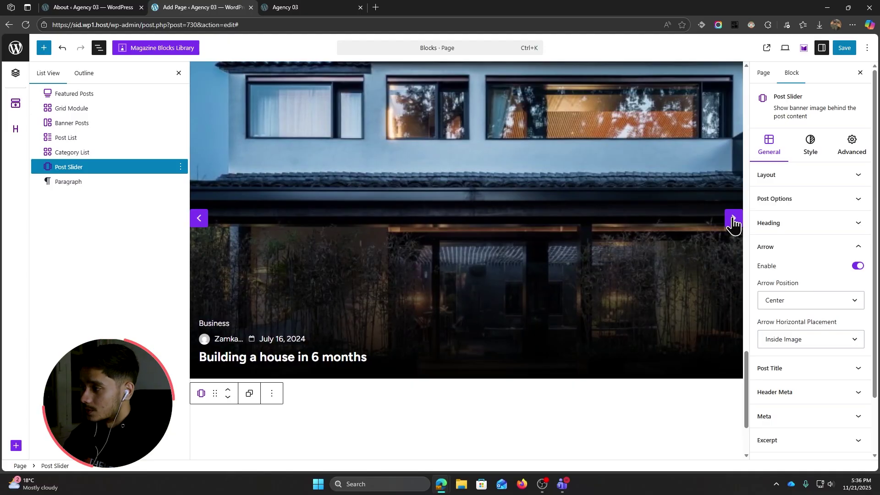
{"action": "left_click", "coordinate": [733, 219]}
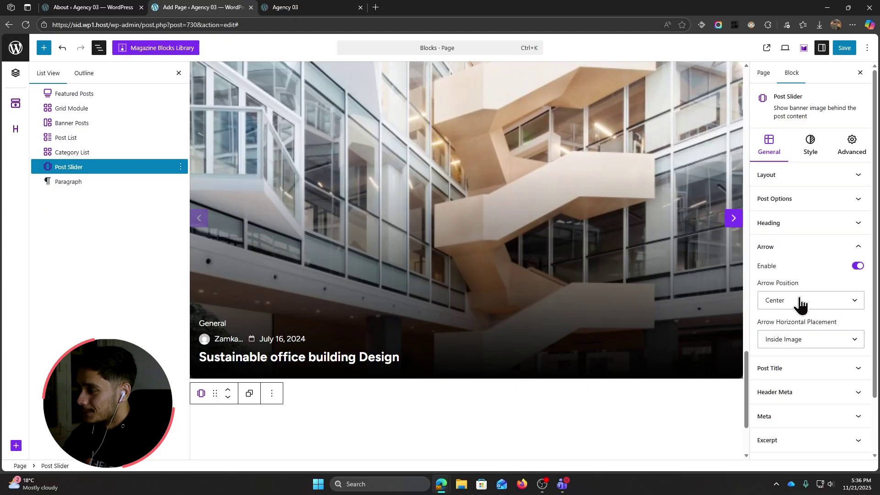
Step: Try showing the read time in the Post Slider's meta, and turn it off again
{"action": "left_click", "coordinate": [779, 416]}
{"action": "scroll", "coordinate": [818, 357], "scroll_direction": "down", "scroll_amount": 2}
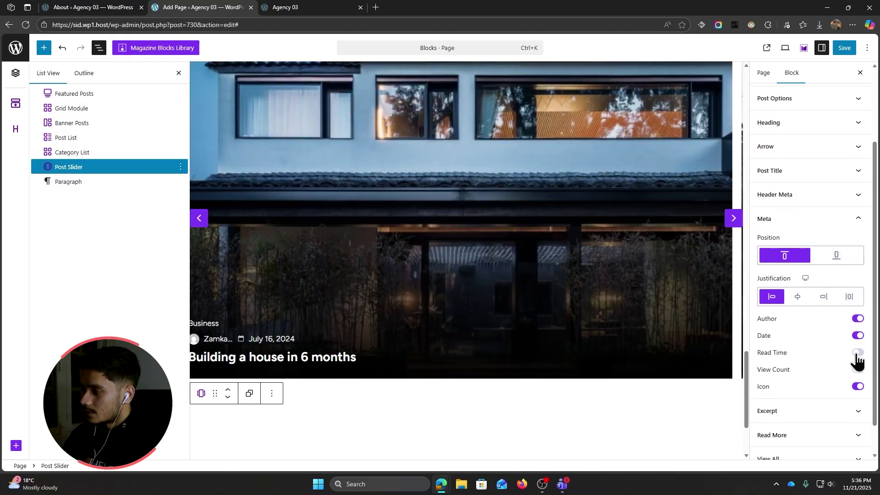
{"action": "left_click", "coordinate": [858, 353]}
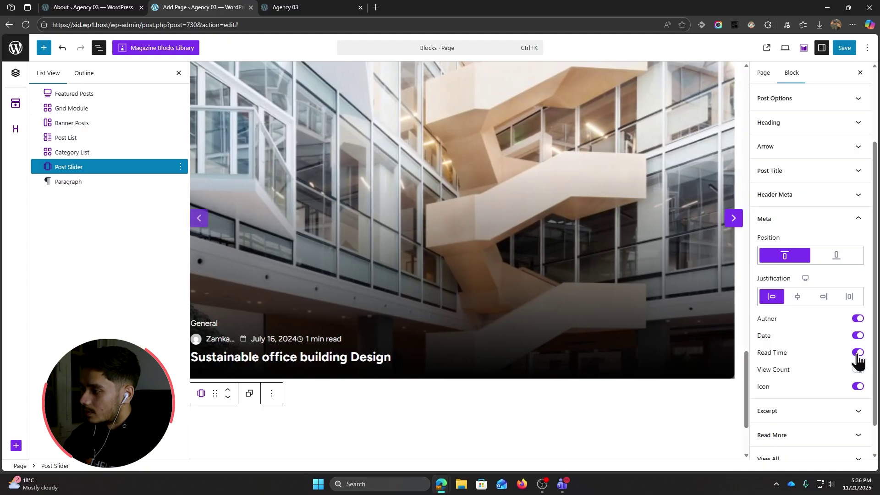
{"action": "left_click", "coordinate": [857, 353]}
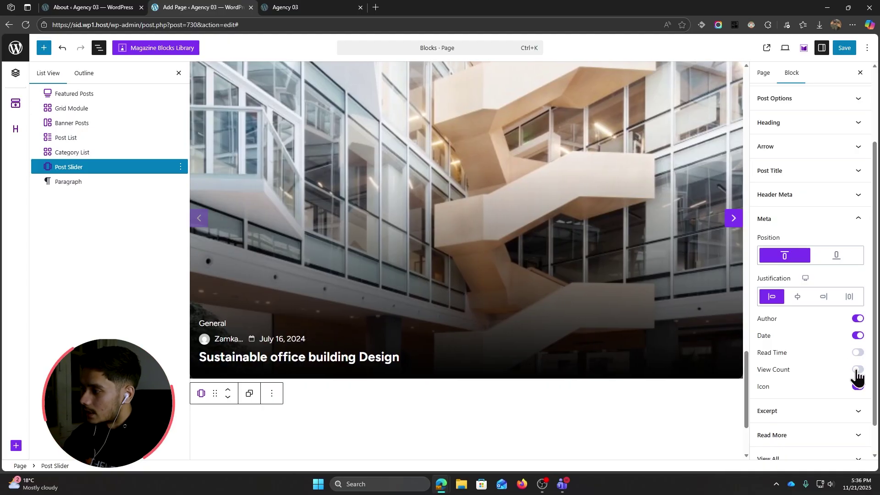
Step: Enable the navigation dots on the Post Slider
{"action": "scroll", "coordinate": [858, 376], "scroll_direction": "down", "scroll_amount": 2}
{"action": "left_click", "coordinate": [815, 429]}
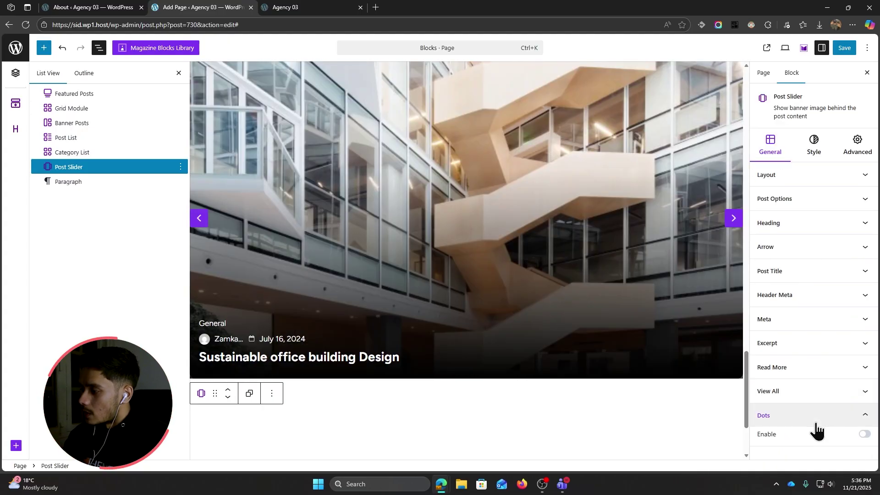
{"action": "left_click", "coordinate": [862, 434]}
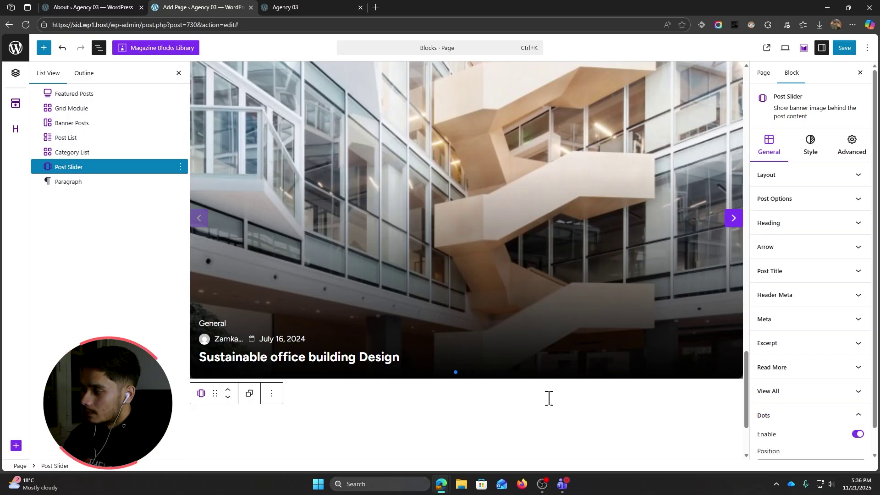
Step: Set the normal background colour of the Post Slider's arrows to dark red #3e0000
{"action": "left_click", "coordinate": [811, 144]}
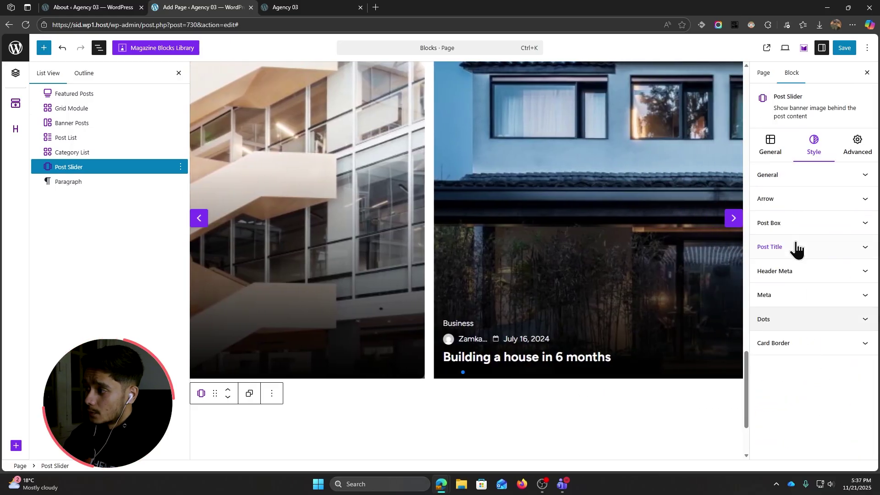
{"action": "left_click", "coordinate": [816, 201]}
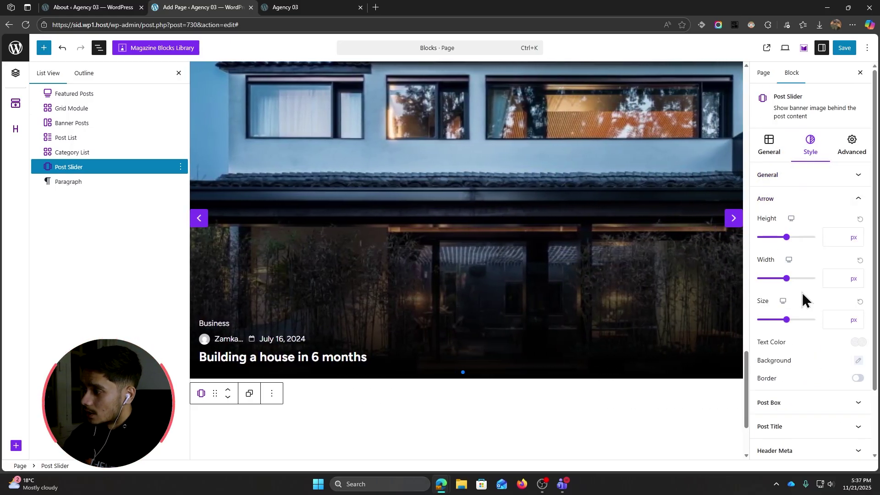
{"action": "scroll", "coordinate": [809, 350], "scroll_direction": "down", "scroll_amount": 2}
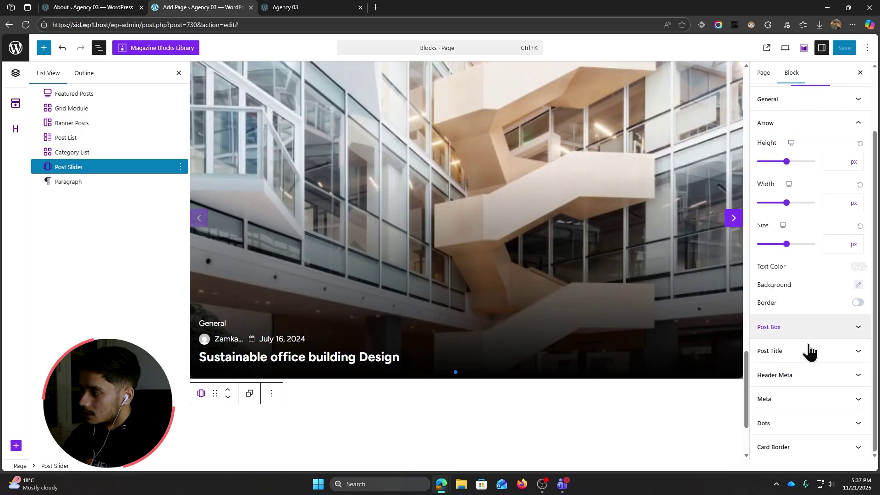
{"action": "scroll", "coordinate": [809, 350], "scroll_direction": "up", "scroll_amount": 1}
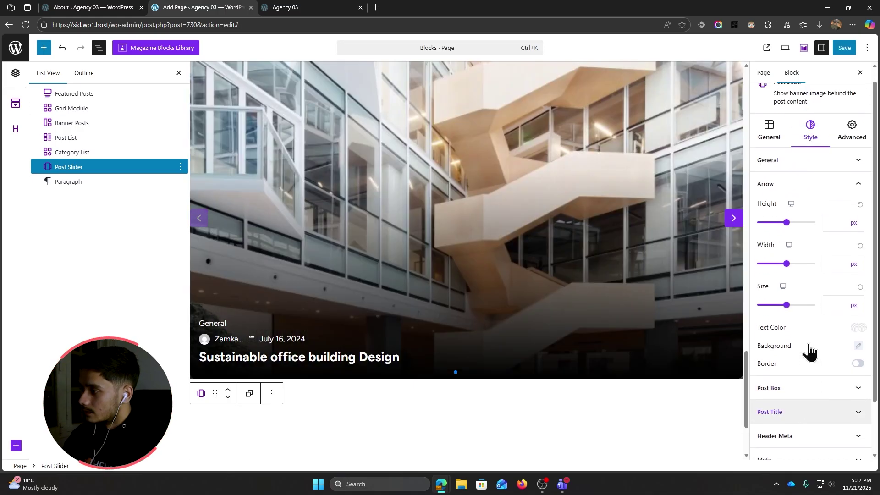
{"action": "left_click", "coordinate": [858, 346]}
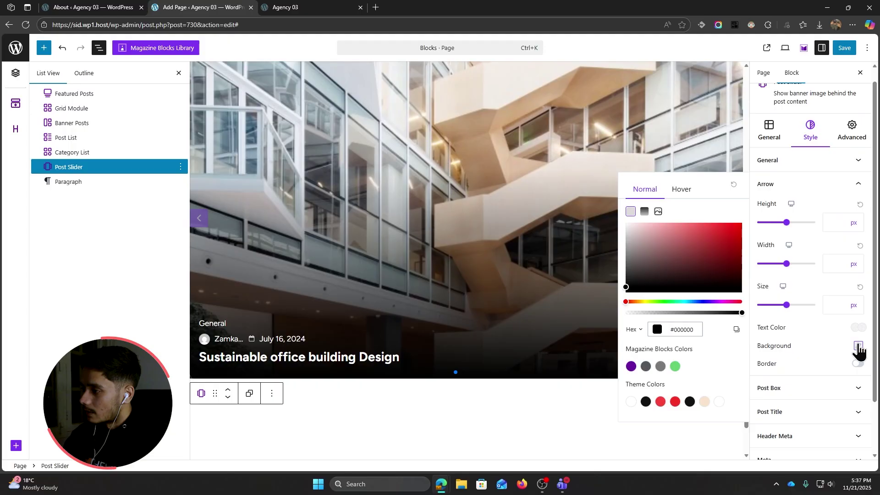
{"action": "left_click_drag", "start_coordinate": [650, 239], "coordinate": [748, 233]}
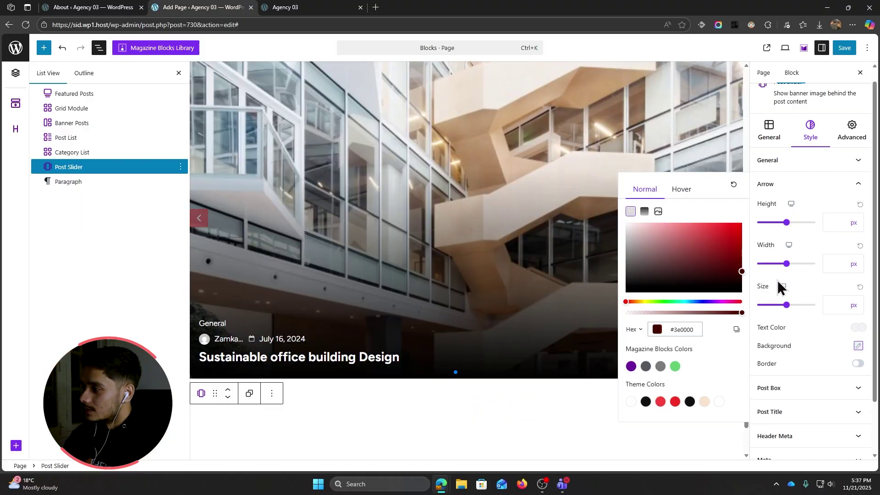
Step: Save the Blocks page and open its live version in a new browser tab
{"action": "left_click", "coordinate": [840, 49]}
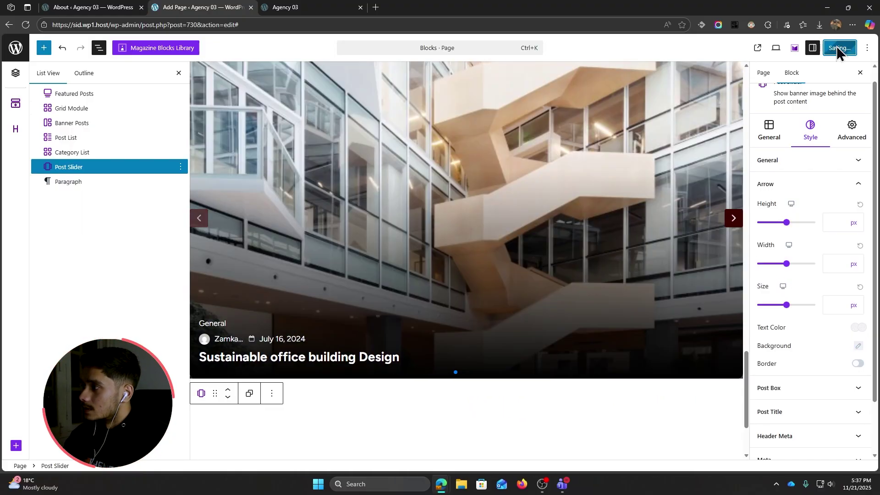
{"action": "left_click", "coordinate": [321, 5]}
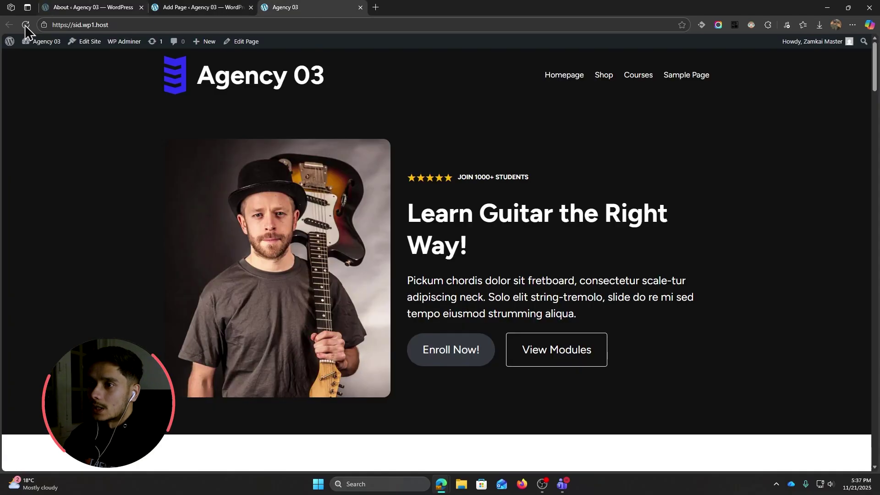
{"action": "left_click", "coordinate": [204, 6]}
{"action": "left_click", "coordinate": [766, 47]}
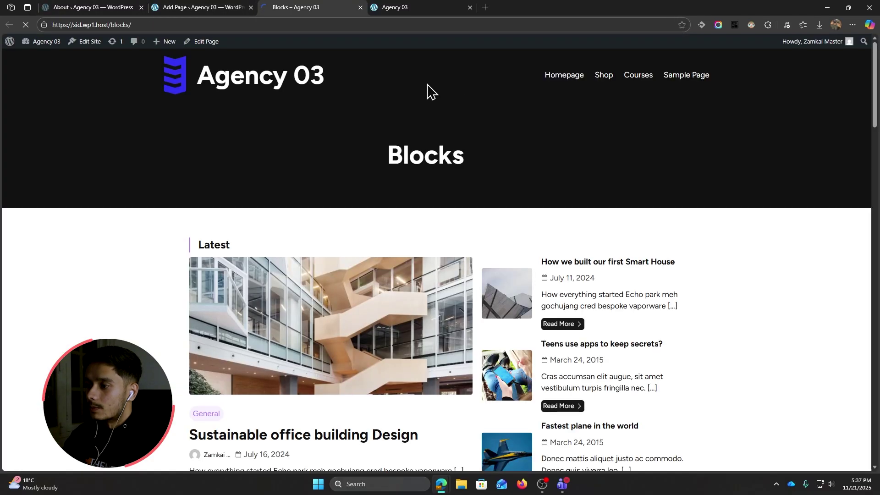
Step: Review the post blocks on the live Blocks page and advance the Post Slider to its next slide
{"action": "scroll", "coordinate": [660, 224], "scroll_direction": "down", "scroll_amount": 9}
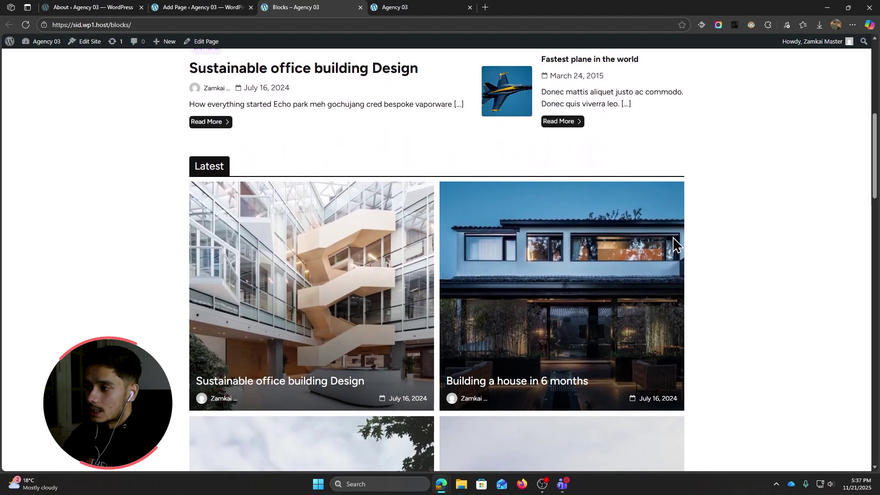
{"action": "scroll", "coordinate": [588, 229], "scroll_direction": "down", "scroll_amount": 12}
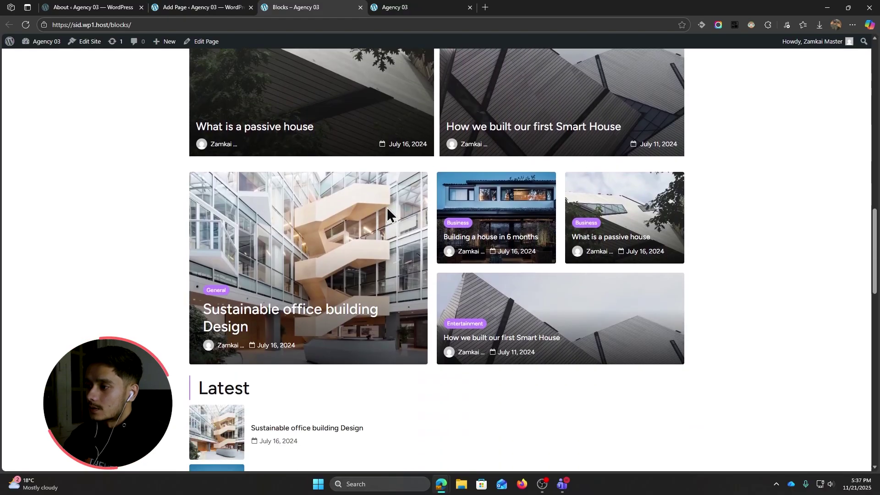
{"action": "scroll", "coordinate": [587, 248], "scroll_direction": "down", "scroll_amount": 13}
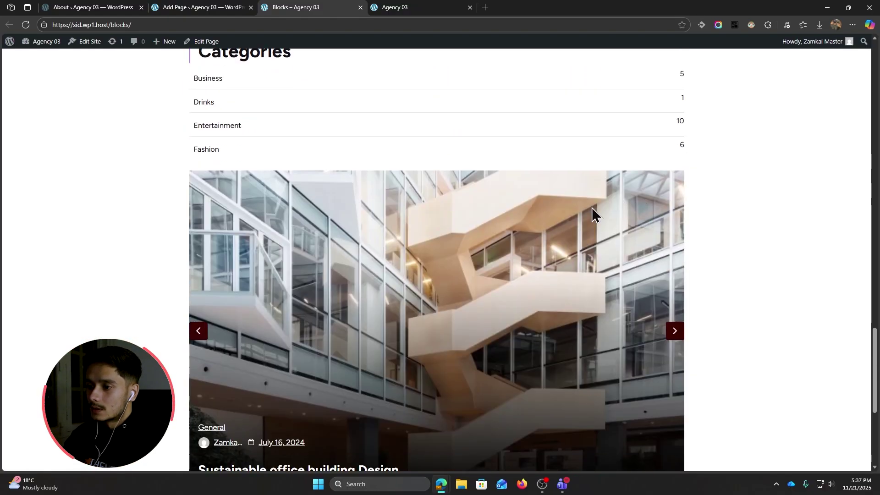
{"action": "scroll", "coordinate": [723, 288], "scroll_direction": "up", "scroll_amount": 1}
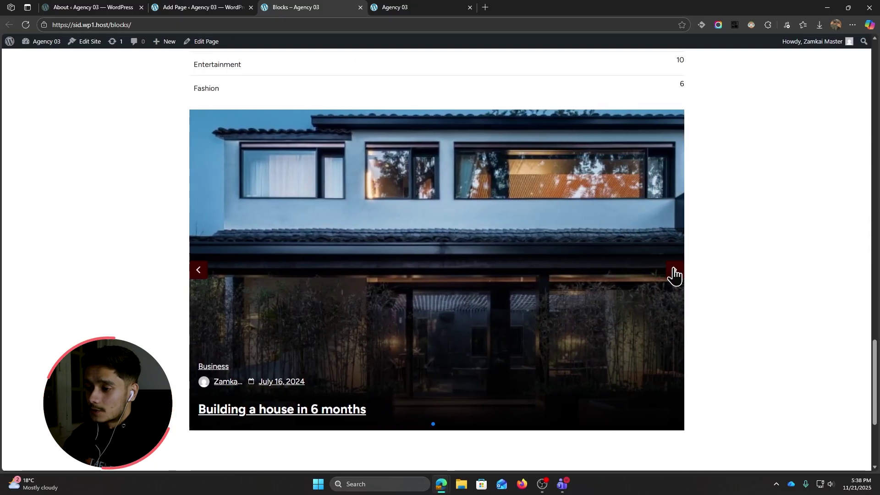
{"action": "left_click", "coordinate": [674, 272]}
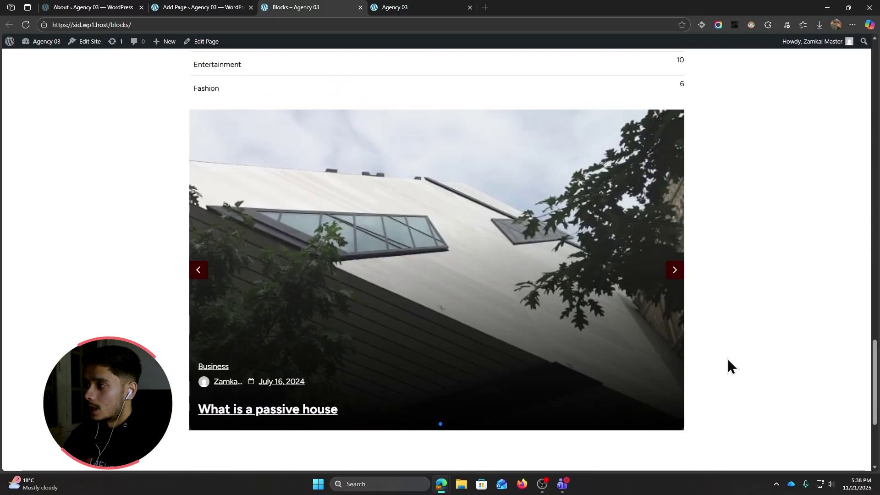
{"action": "scroll", "coordinate": [728, 365], "scroll_direction": "up", "scroll_amount": 1}
Step: Return to the page editor, try adding a Magazine Blocks Section below the Post Slider, and undo the insertion
{"action": "left_click", "coordinate": [186, 9]}
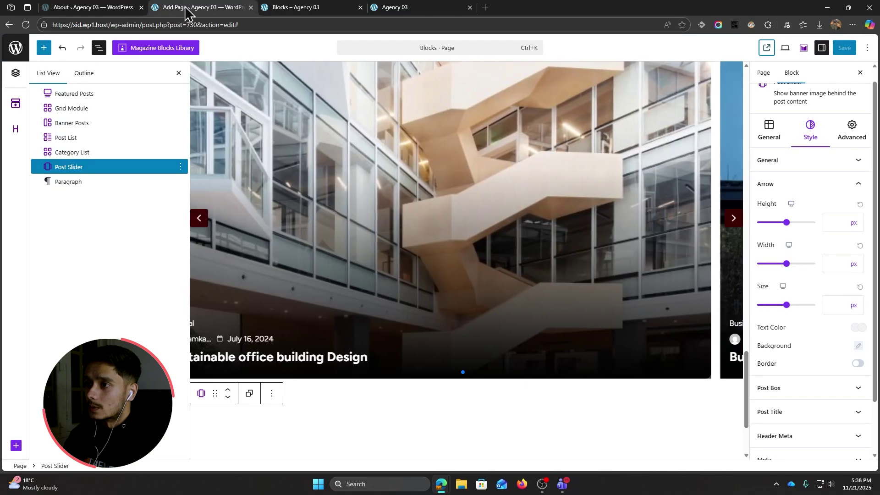
{"action": "scroll", "coordinate": [531, 330], "scroll_direction": "up", "scroll_amount": 5}
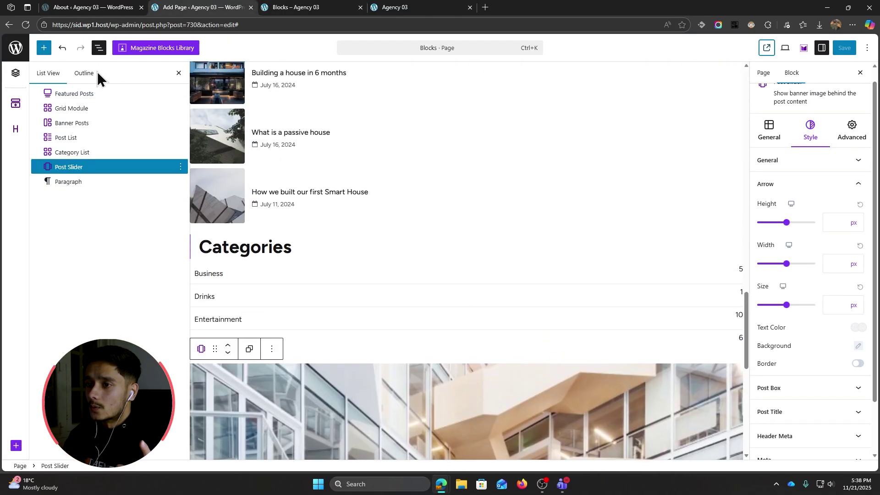
{"action": "left_click", "coordinate": [47, 51]}
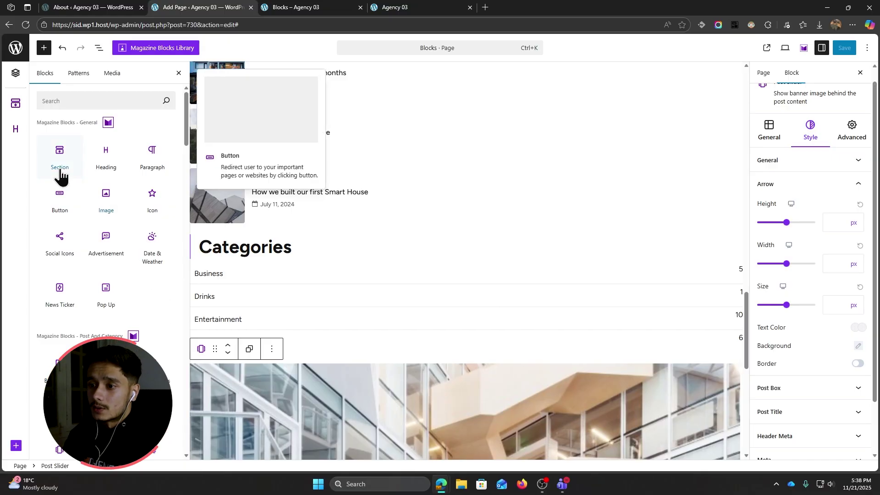
{"action": "left_click", "coordinate": [59, 154]}
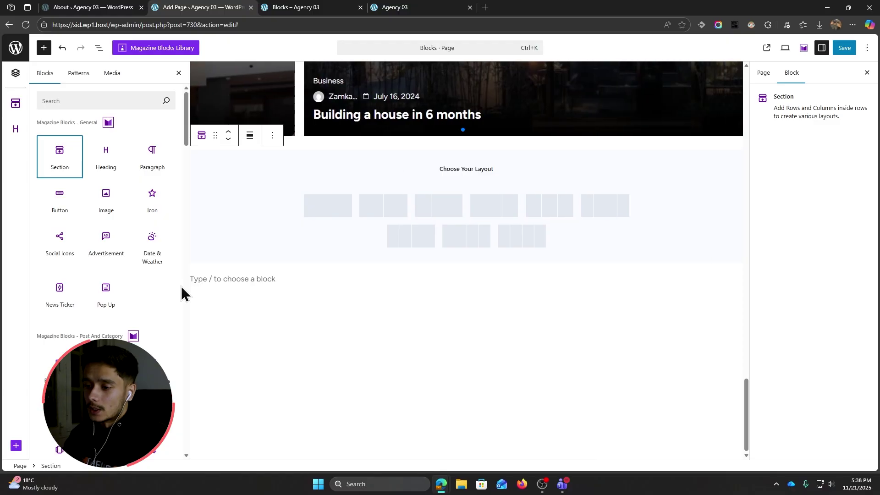
{"action": "scroll", "coordinate": [181, 292], "scroll_direction": "down", "scroll_amount": 2}
{"action": "scroll", "coordinate": [182, 293], "scroll_direction": "down", "scroll_amount": 1}
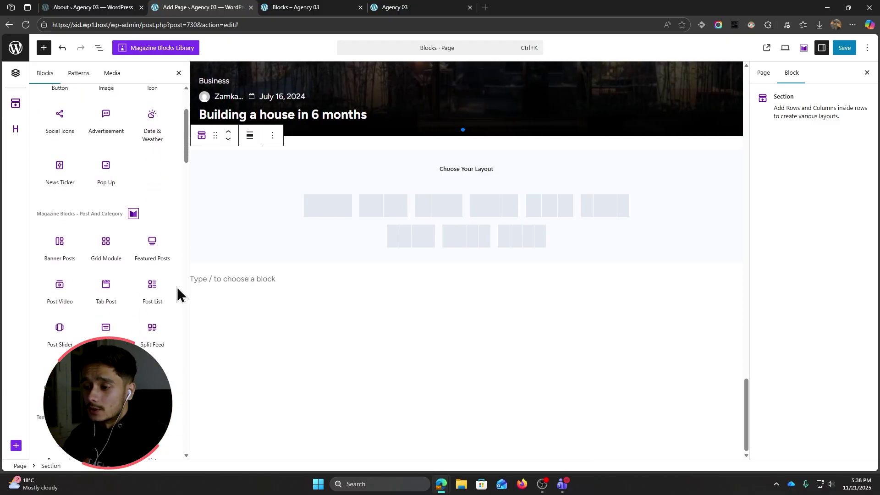
{"action": "scroll", "coordinate": [177, 287], "scroll_direction": "up", "scroll_amount": 3}
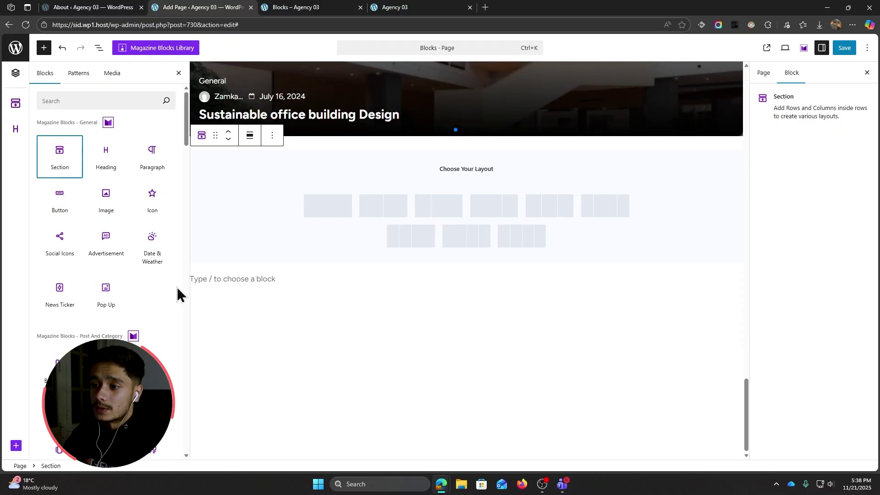
{"action": "key", "text": "ctrl+z"}
{"action": "scroll", "coordinate": [315, 302], "scroll_direction": "up", "scroll_amount": 2}
{"action": "scroll", "coordinate": [315, 302], "scroll_direction": "up", "scroll_amount": 8}
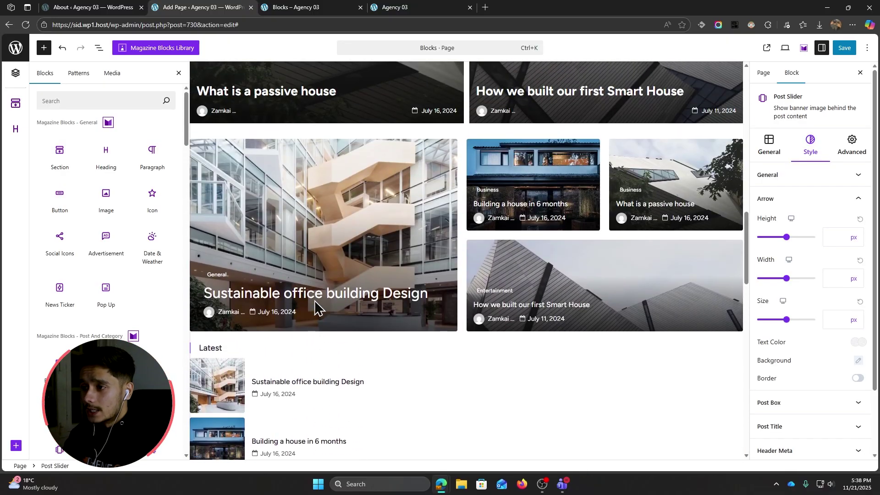
{"action": "scroll", "coordinate": [315, 308], "scroll_direction": "up", "scroll_amount": 2}
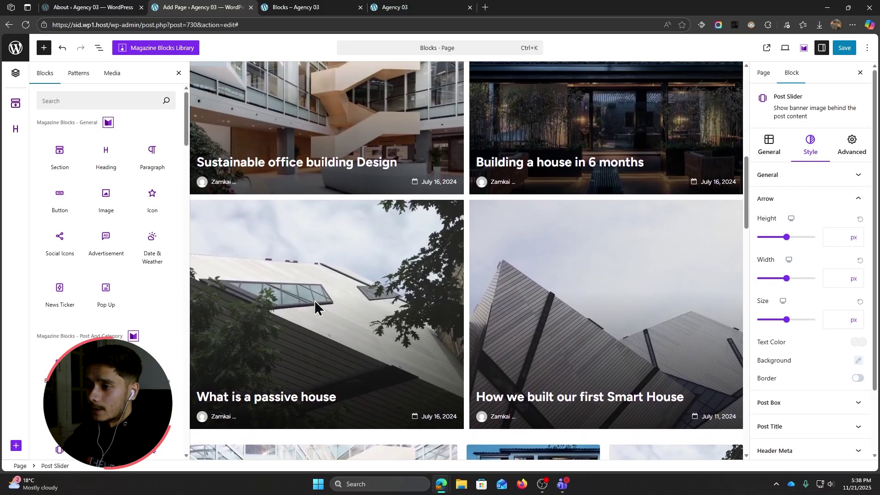